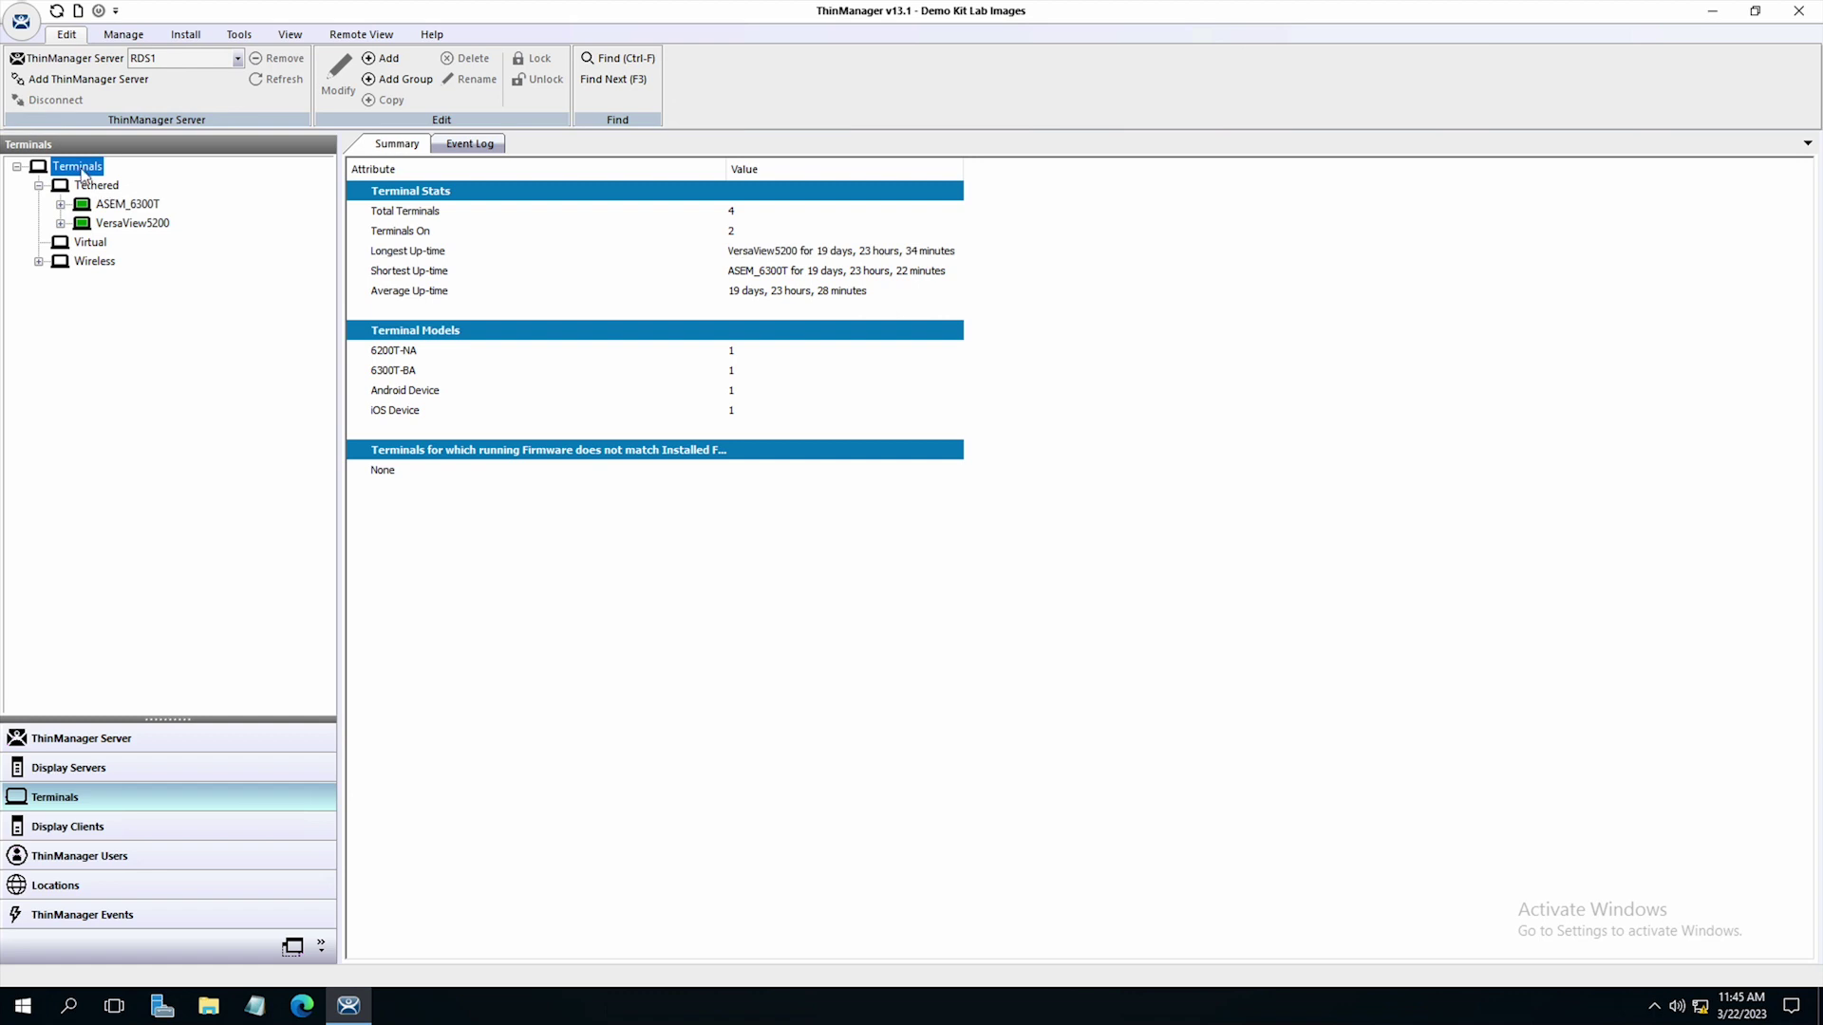
Add a new terminal named Test01 and leave its optional description empty.
right_click(83, 173)
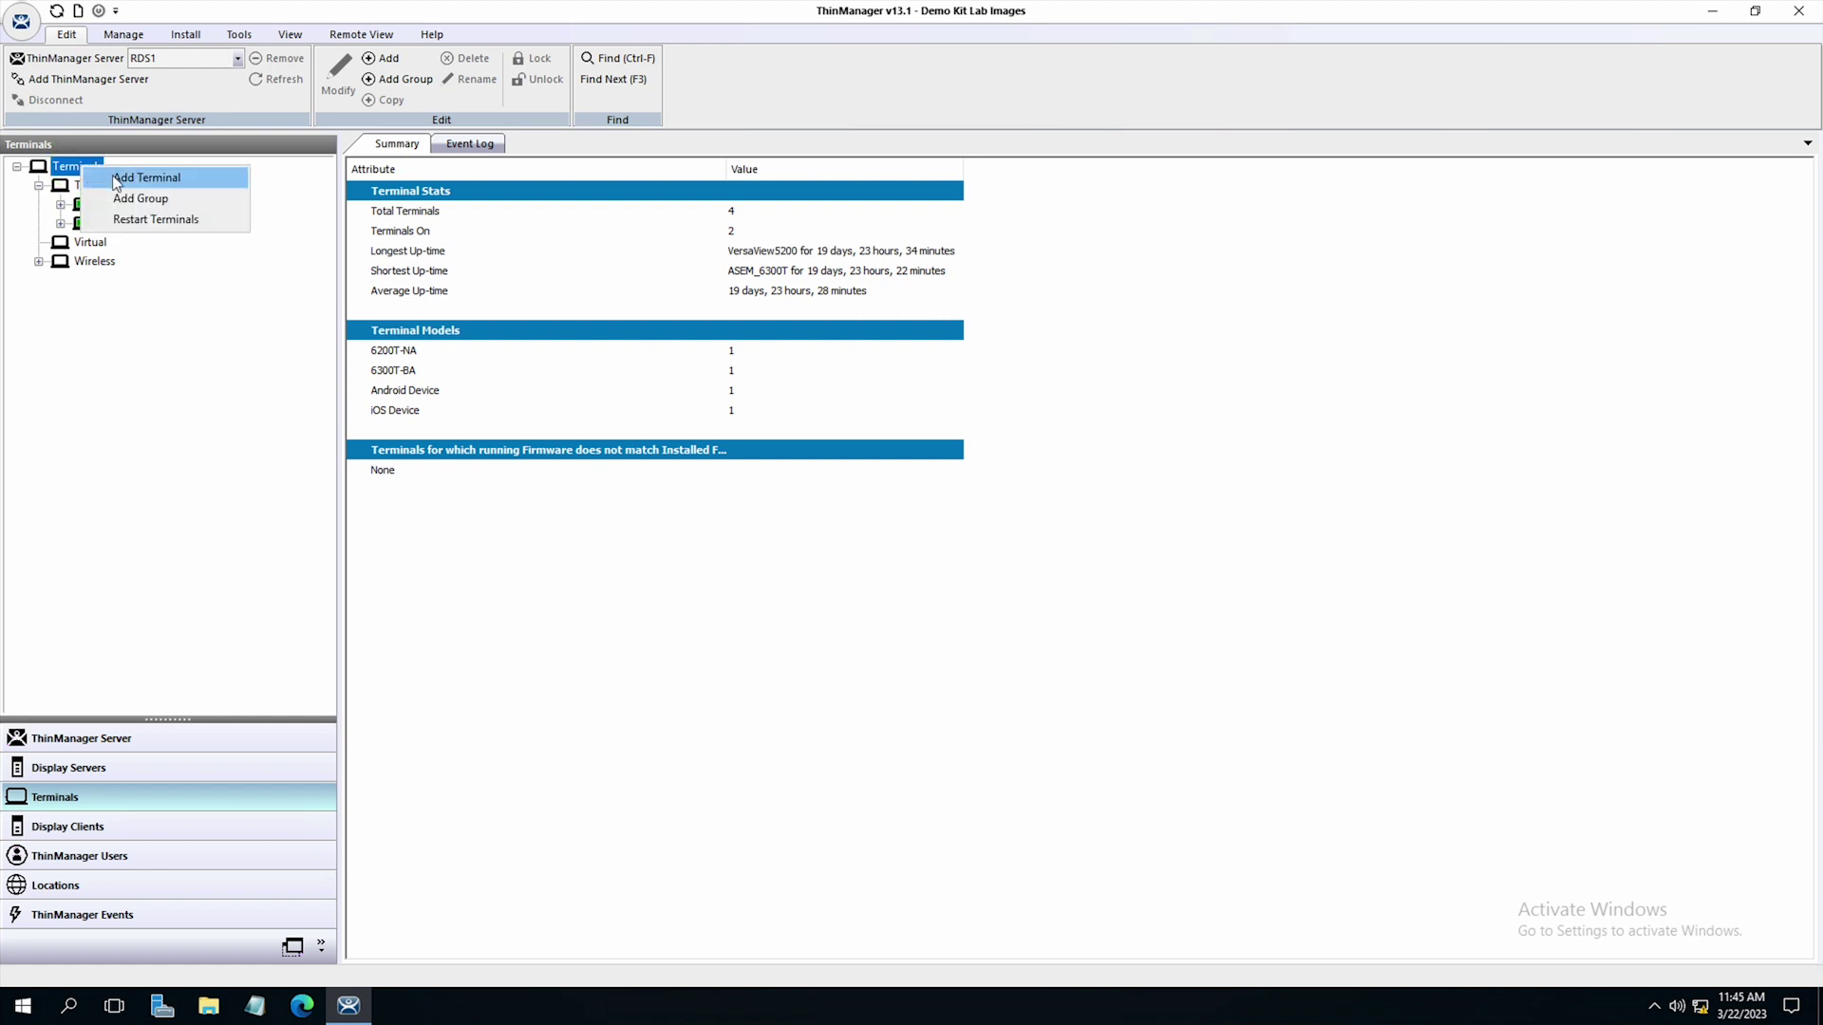
left_click(115, 181)
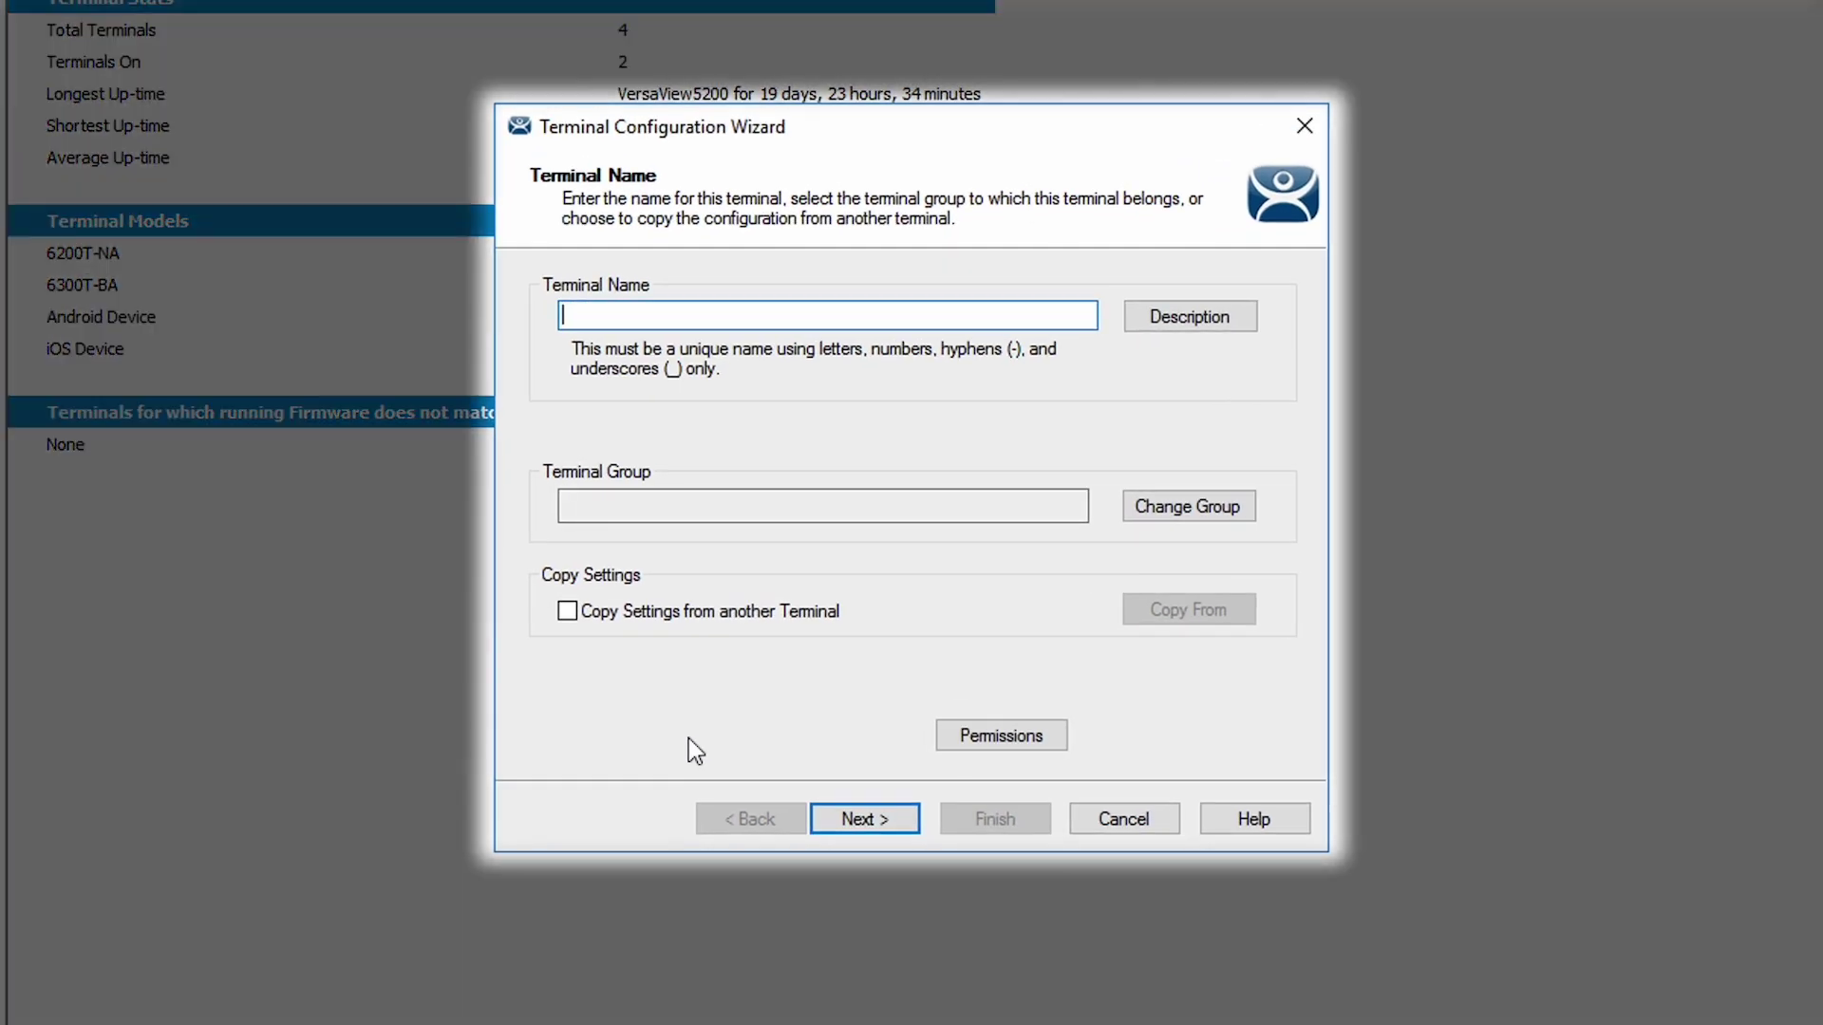
type("Test01")
left_click(1192, 324)
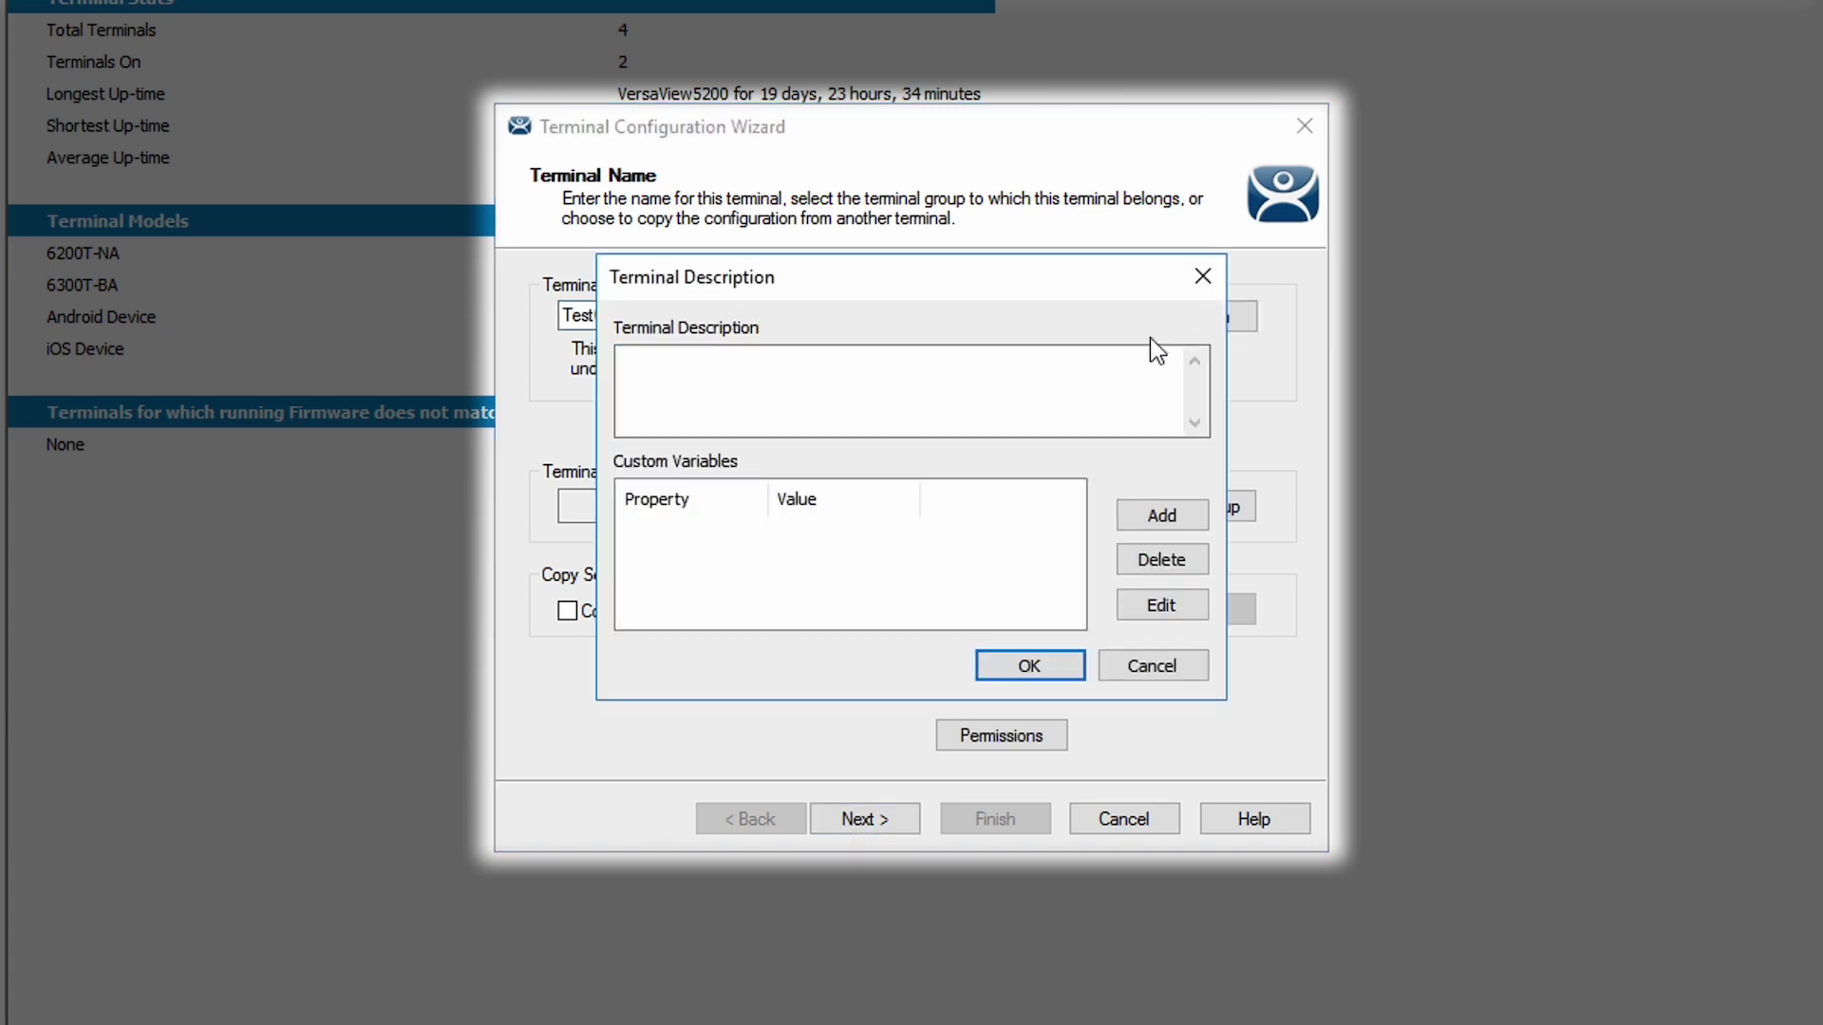
left_click(1025, 367)
left_click(1147, 663)
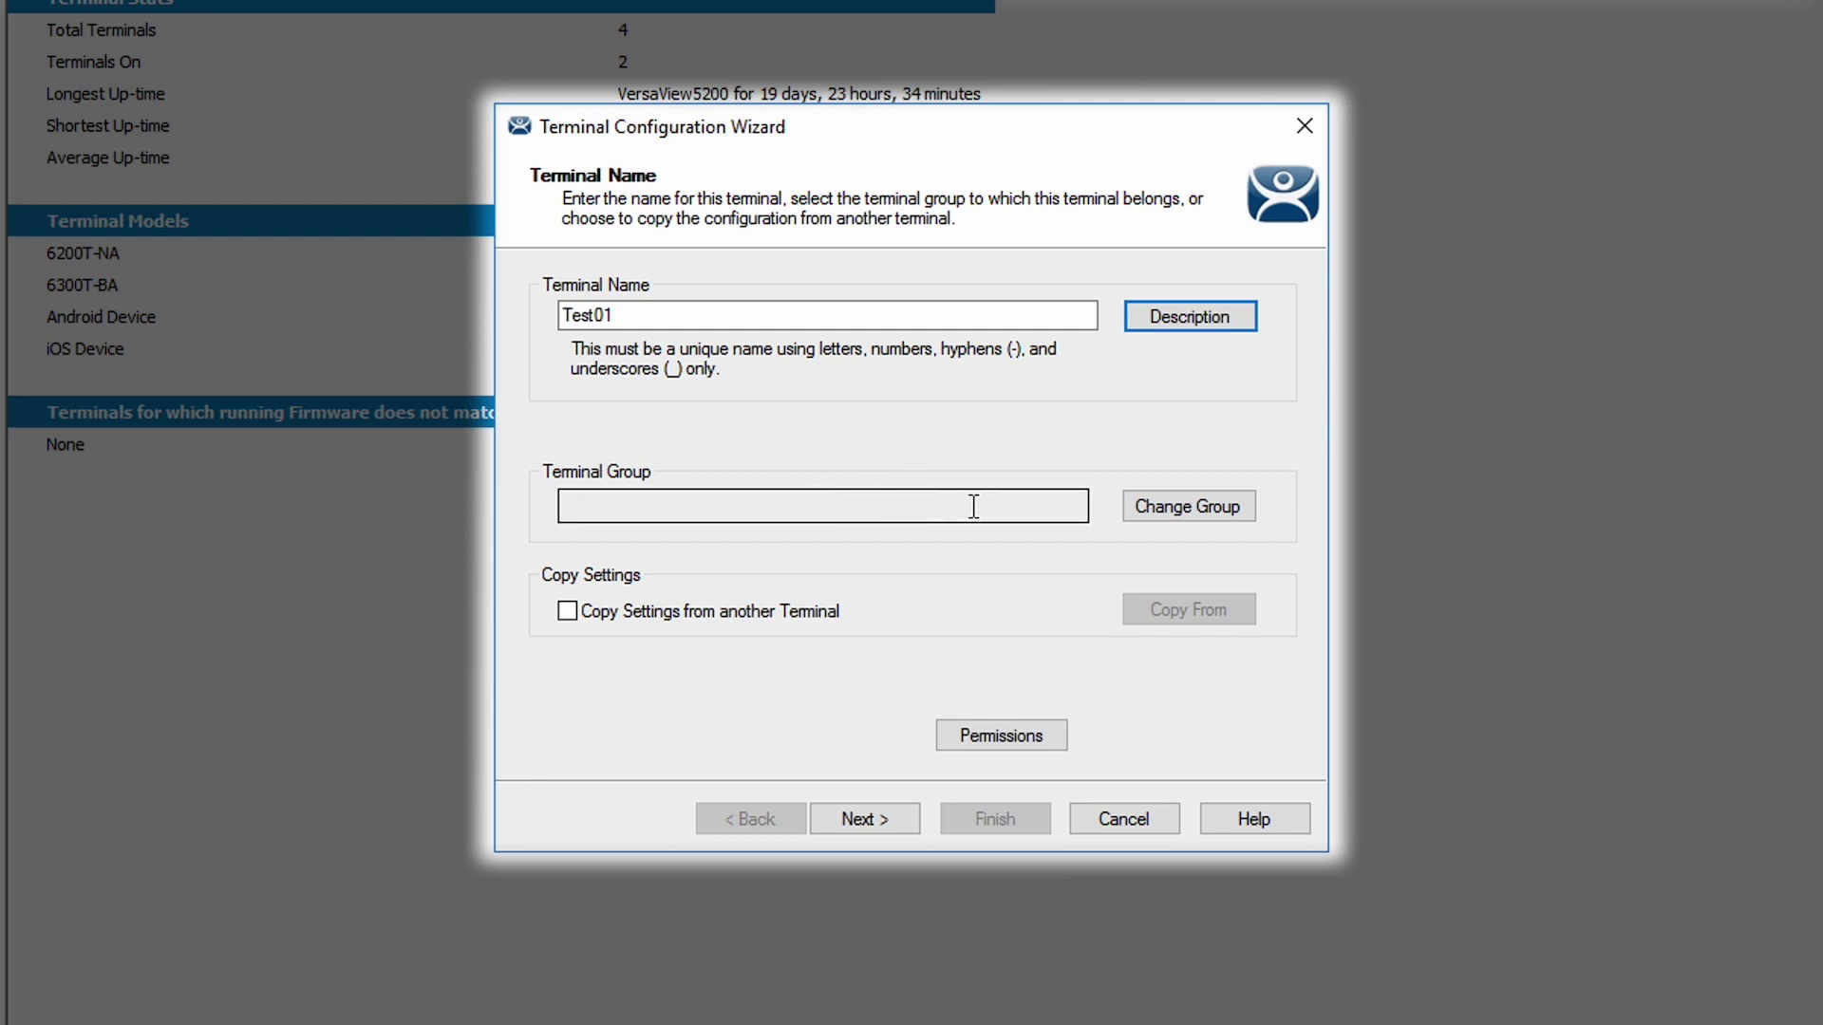
left_click(1155, 505)
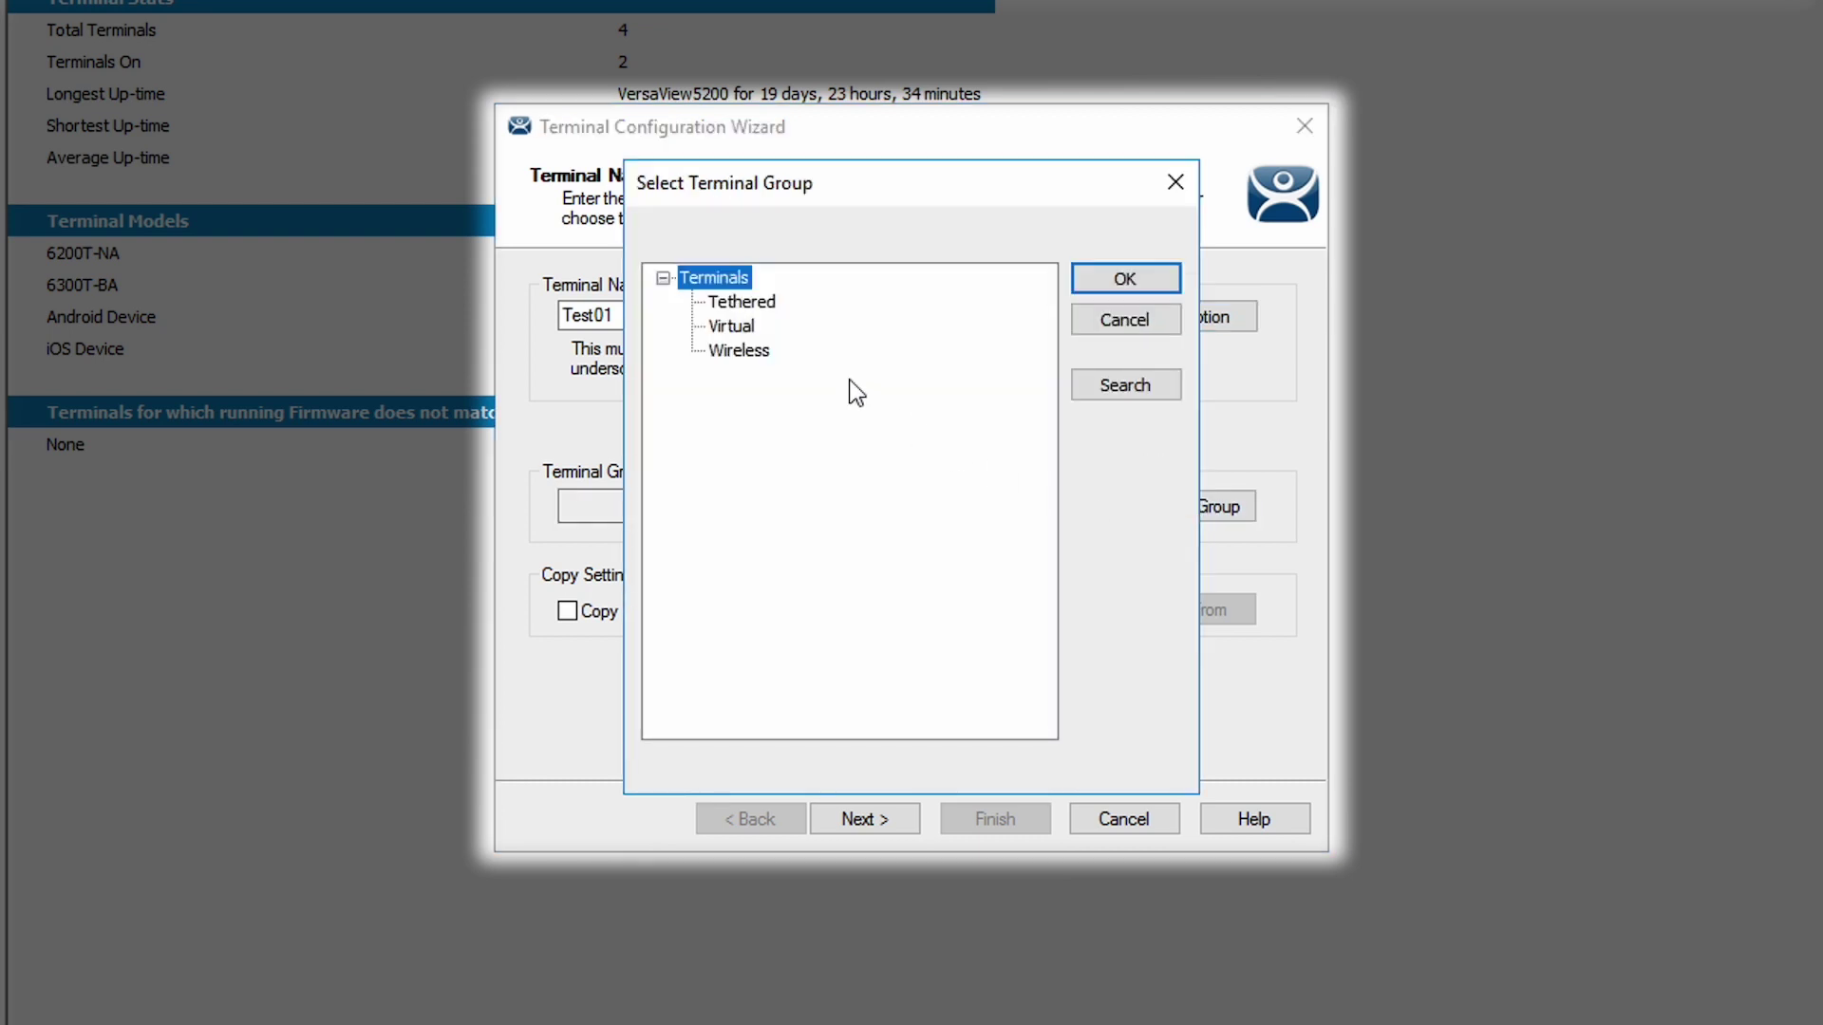
left_click(744, 328)
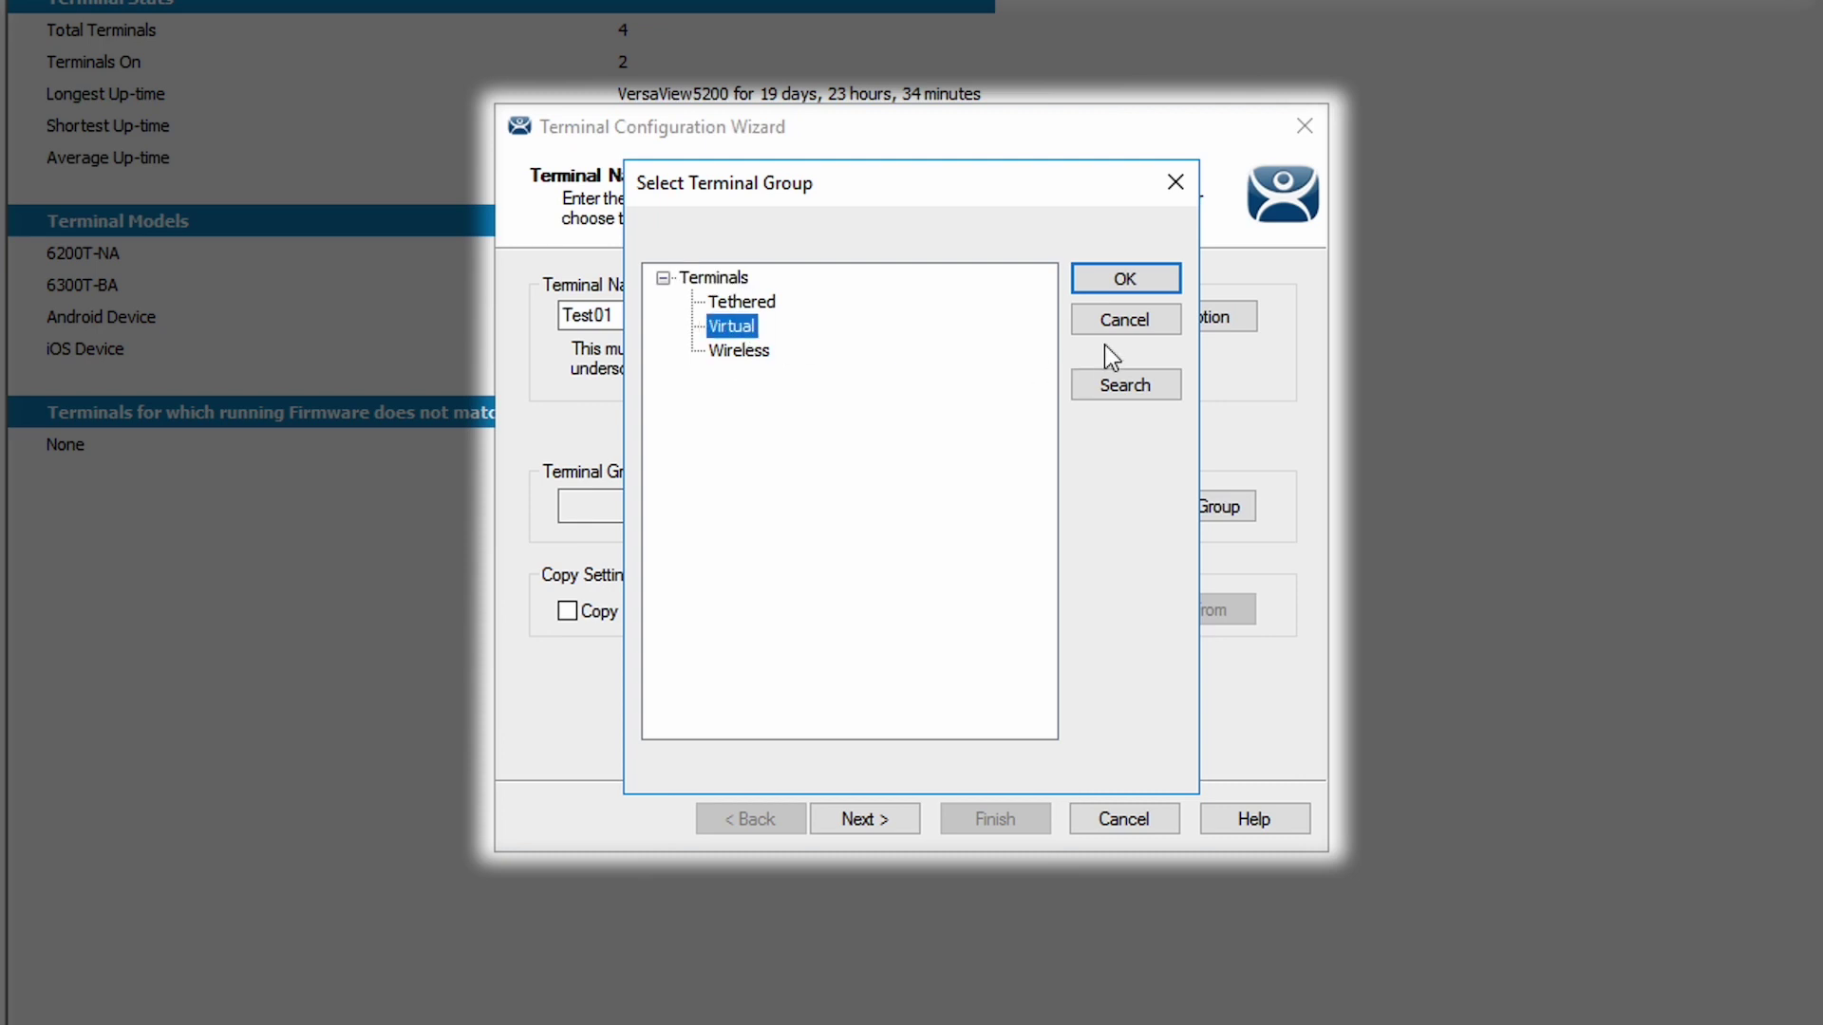
left_click(1145, 323)
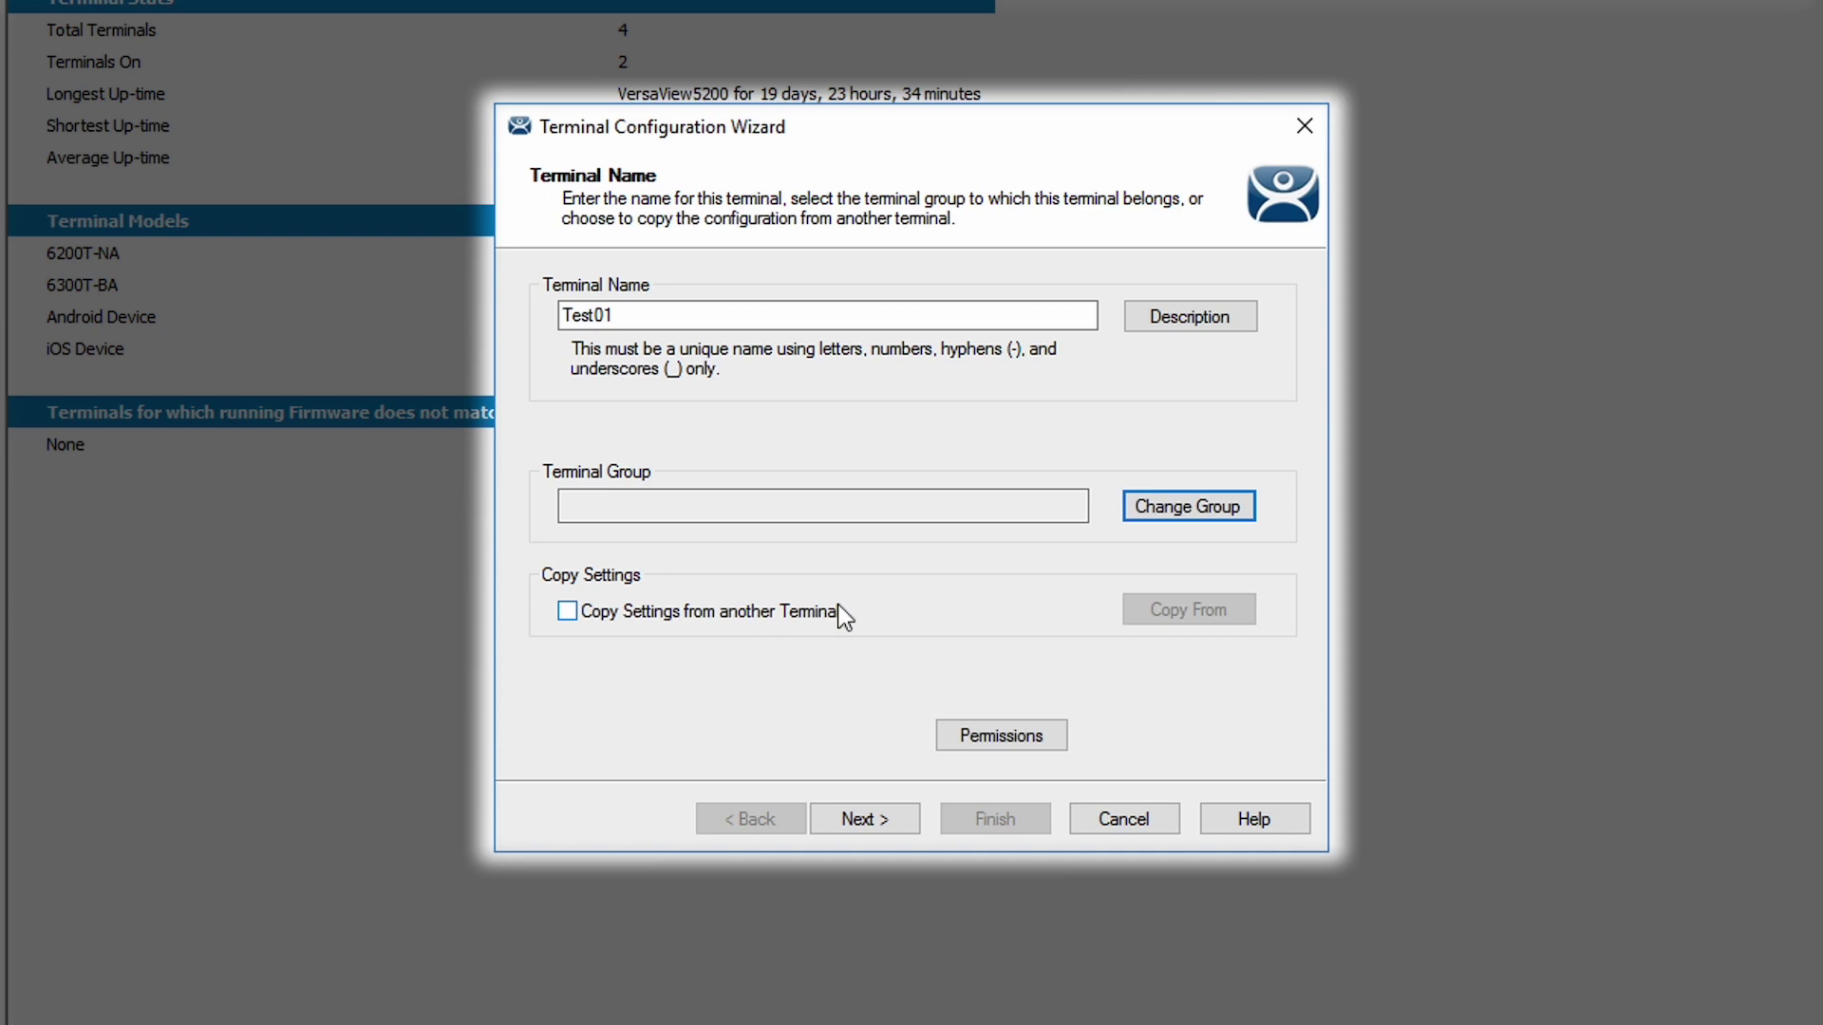
left_click(1011, 742)
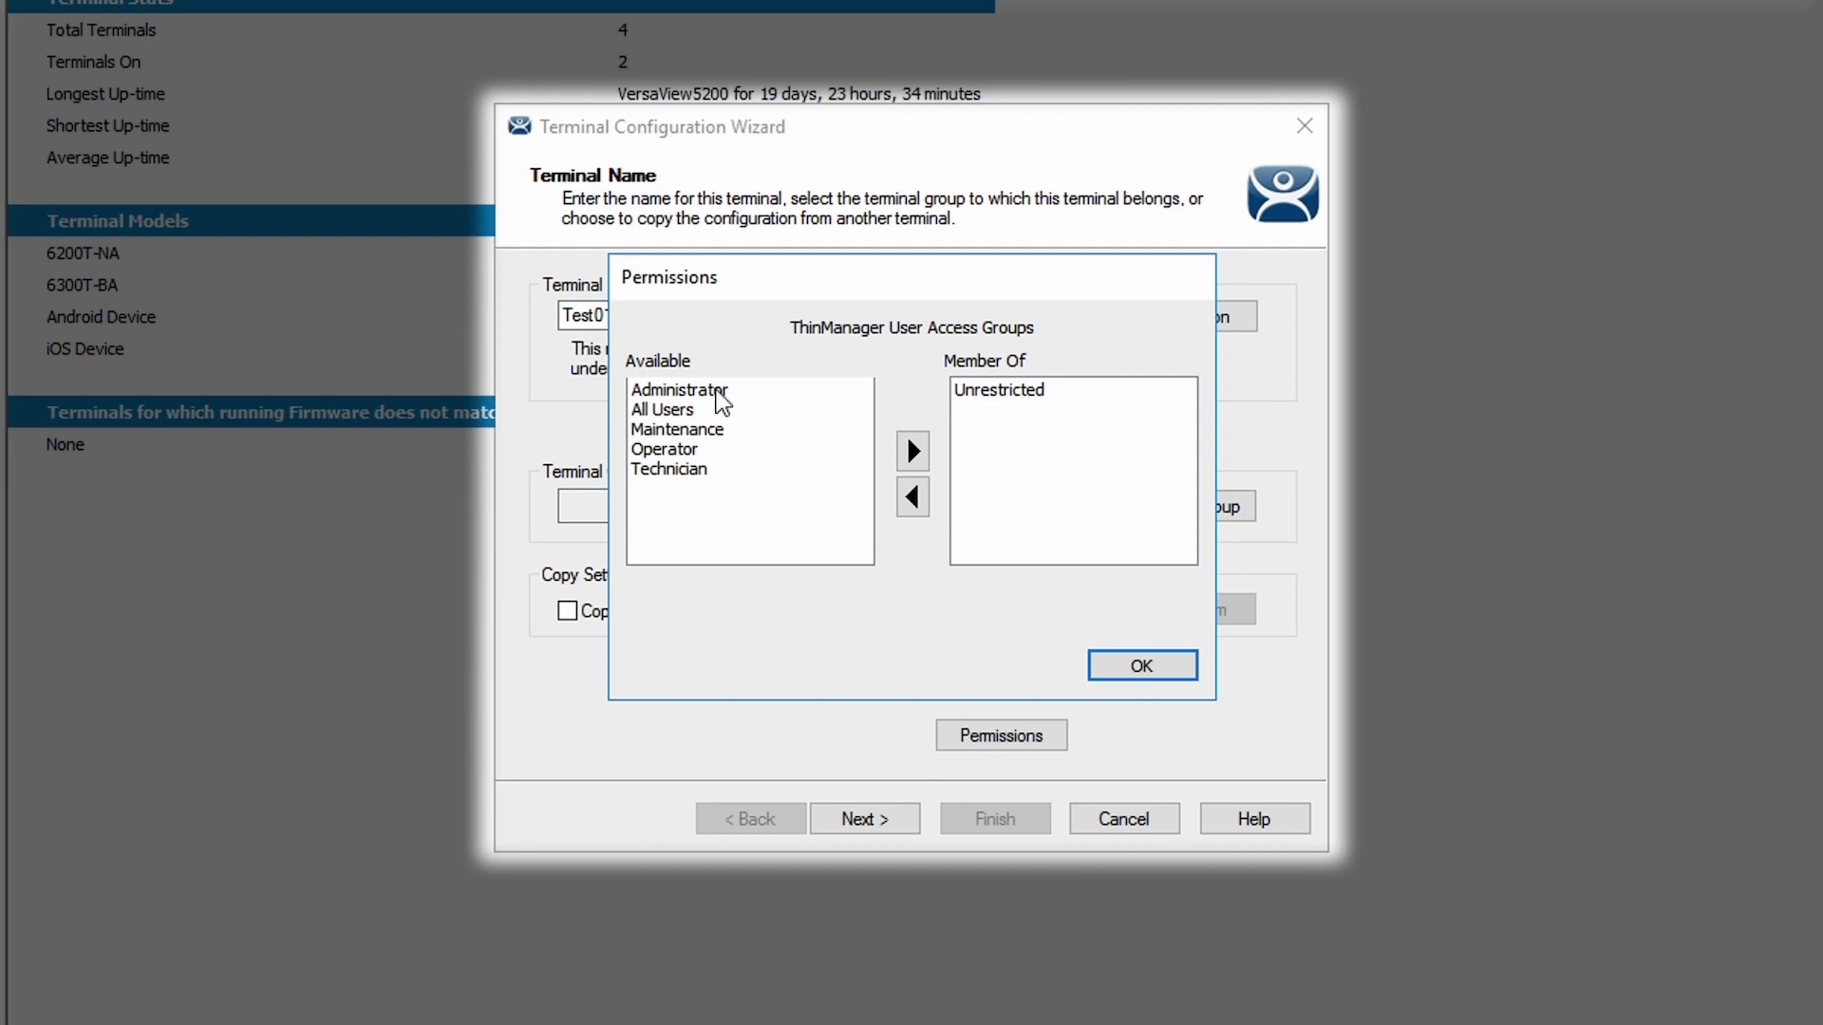
left_click(1007, 395)
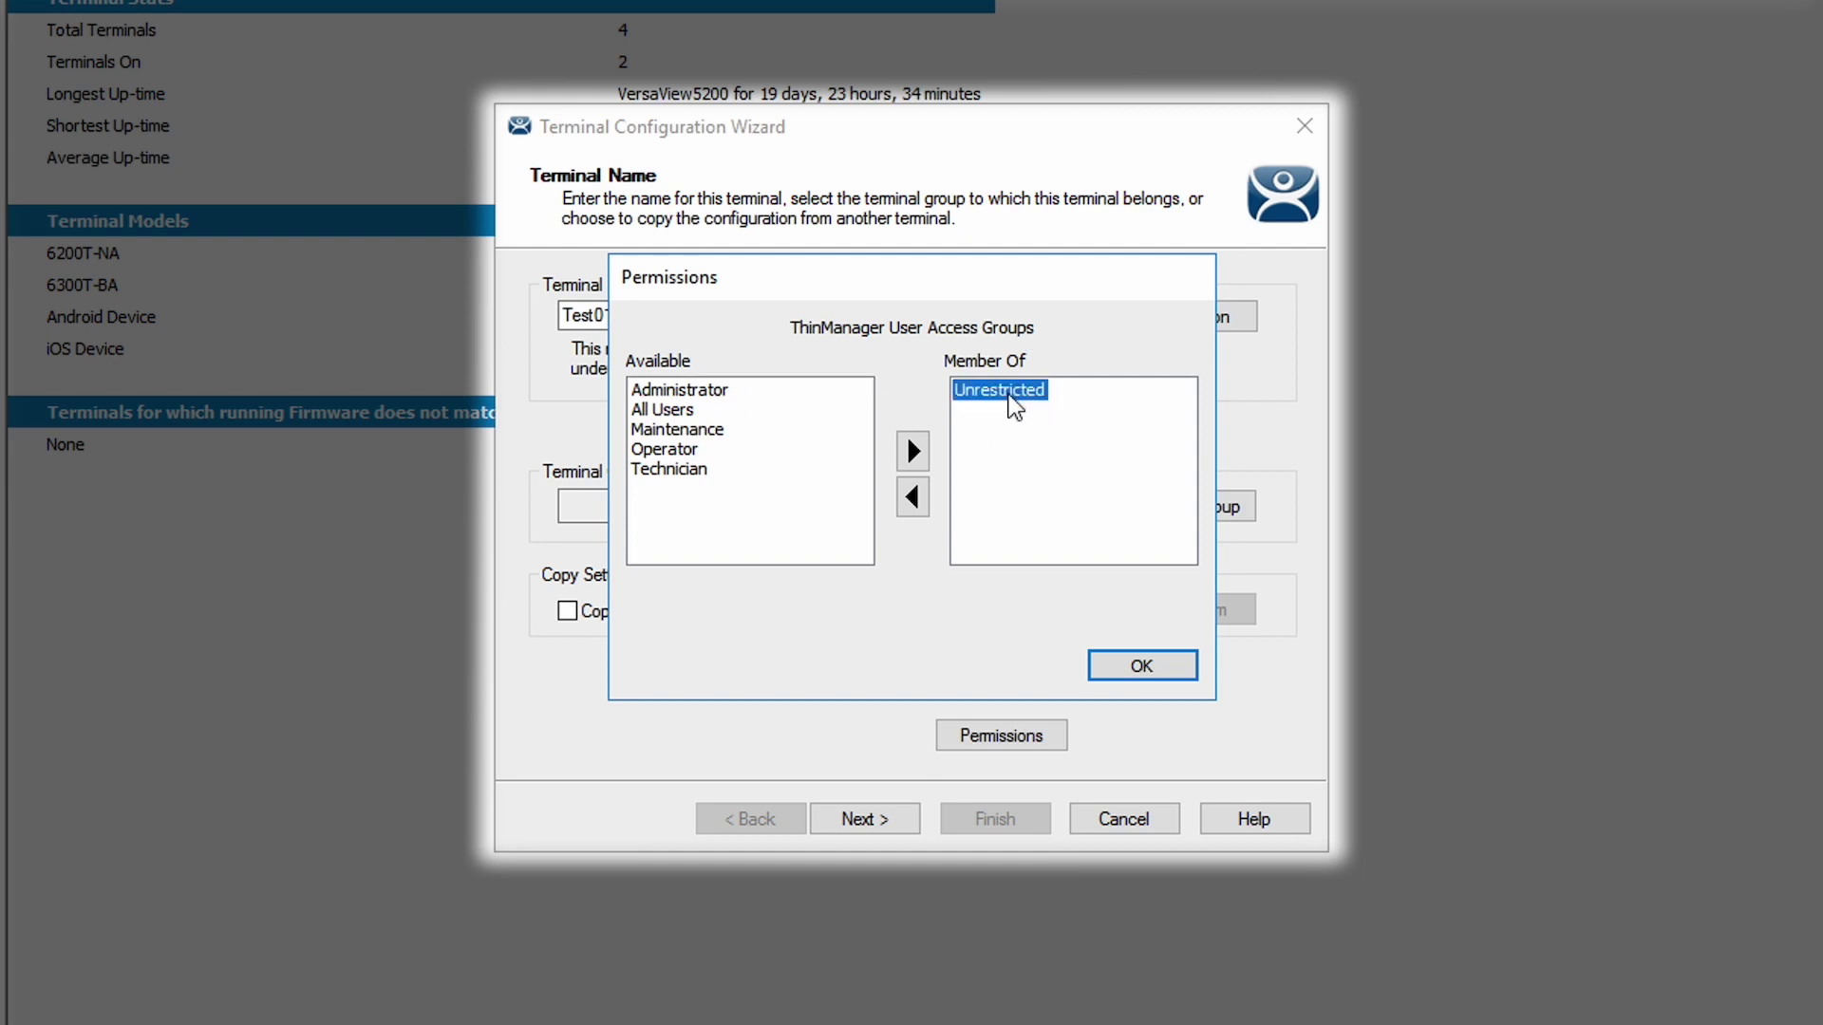
left_click(1139, 659)
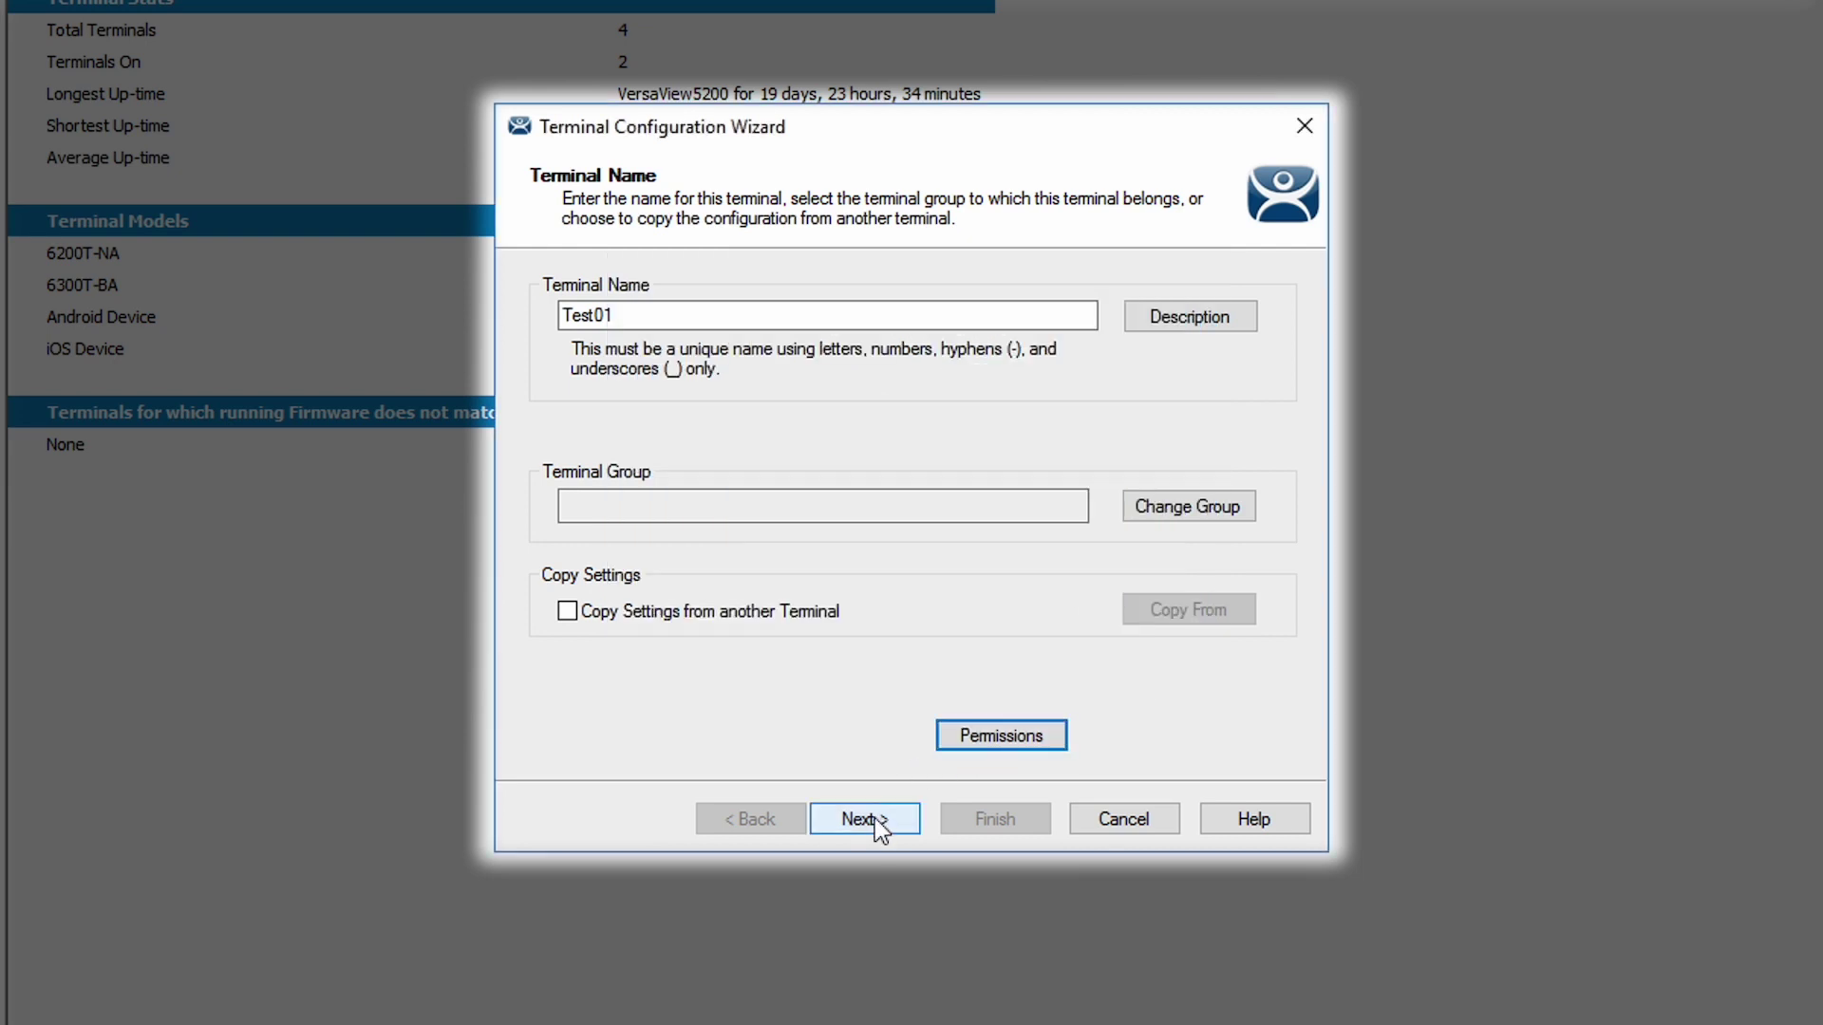
left_click(874, 818)
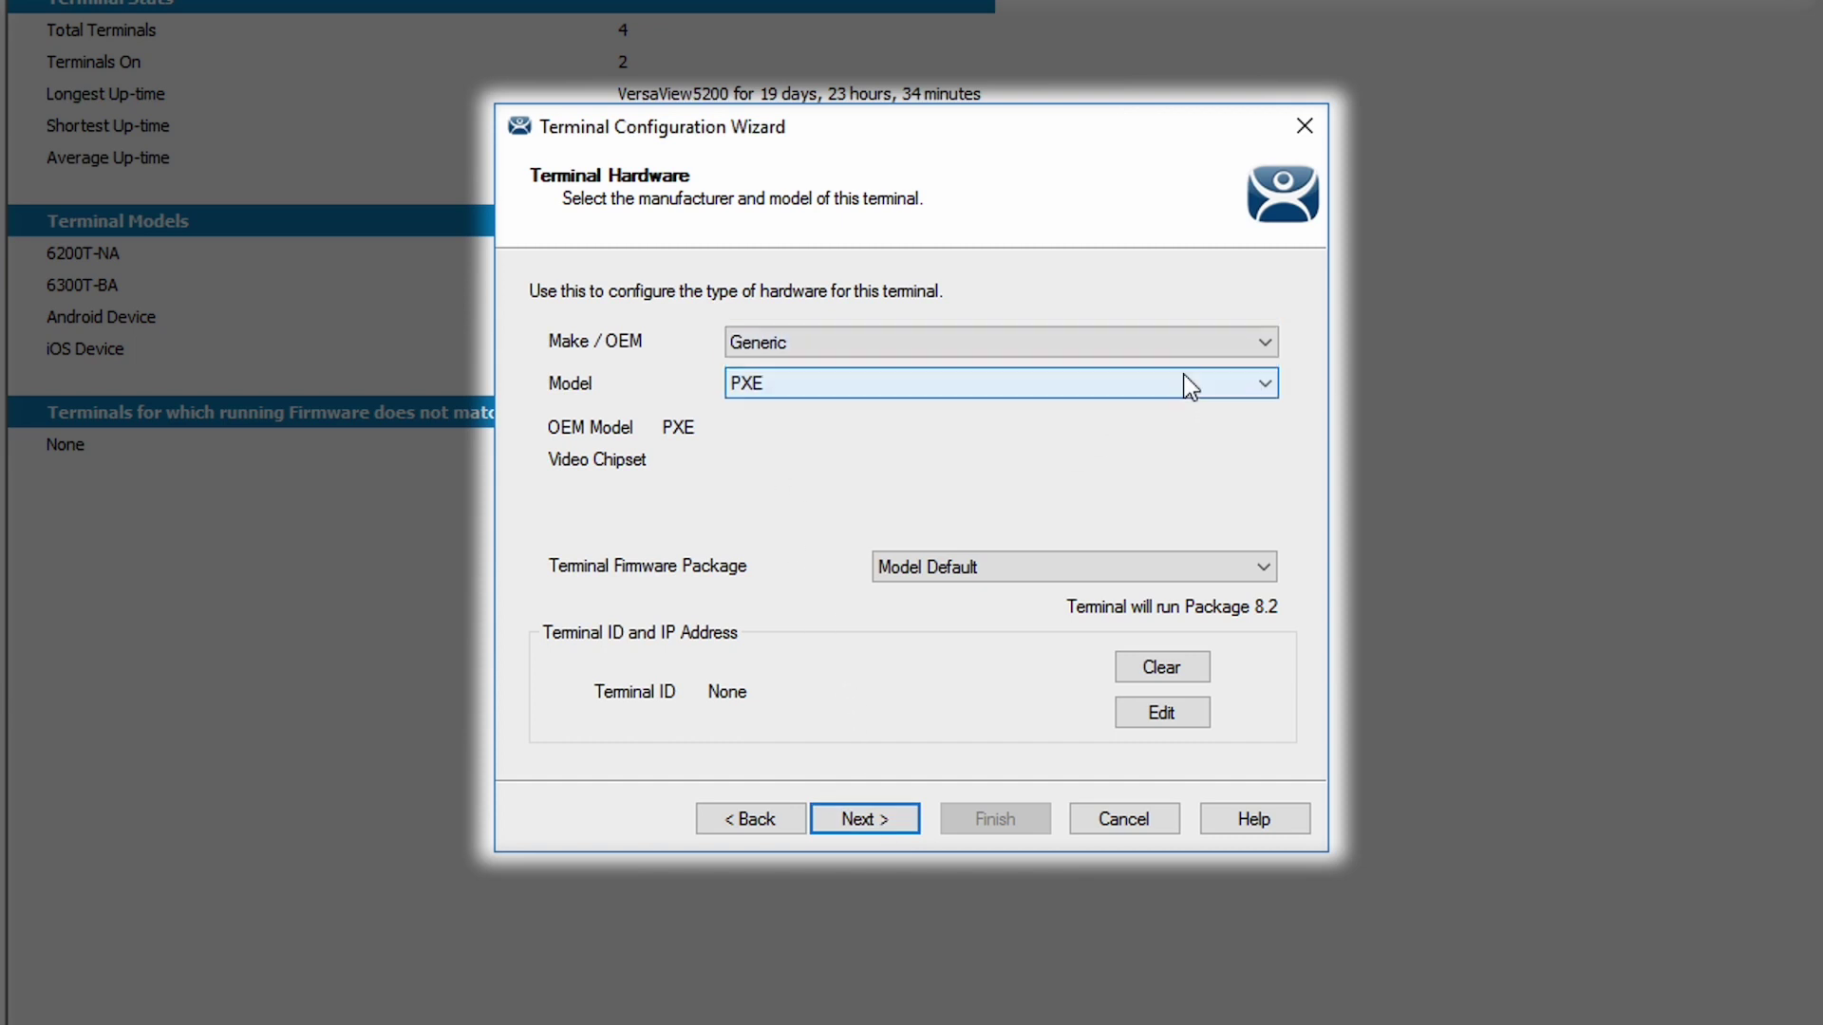
Set the terminal's Make / OEM to Generic and bring up the model choices.
left_click(1265, 346)
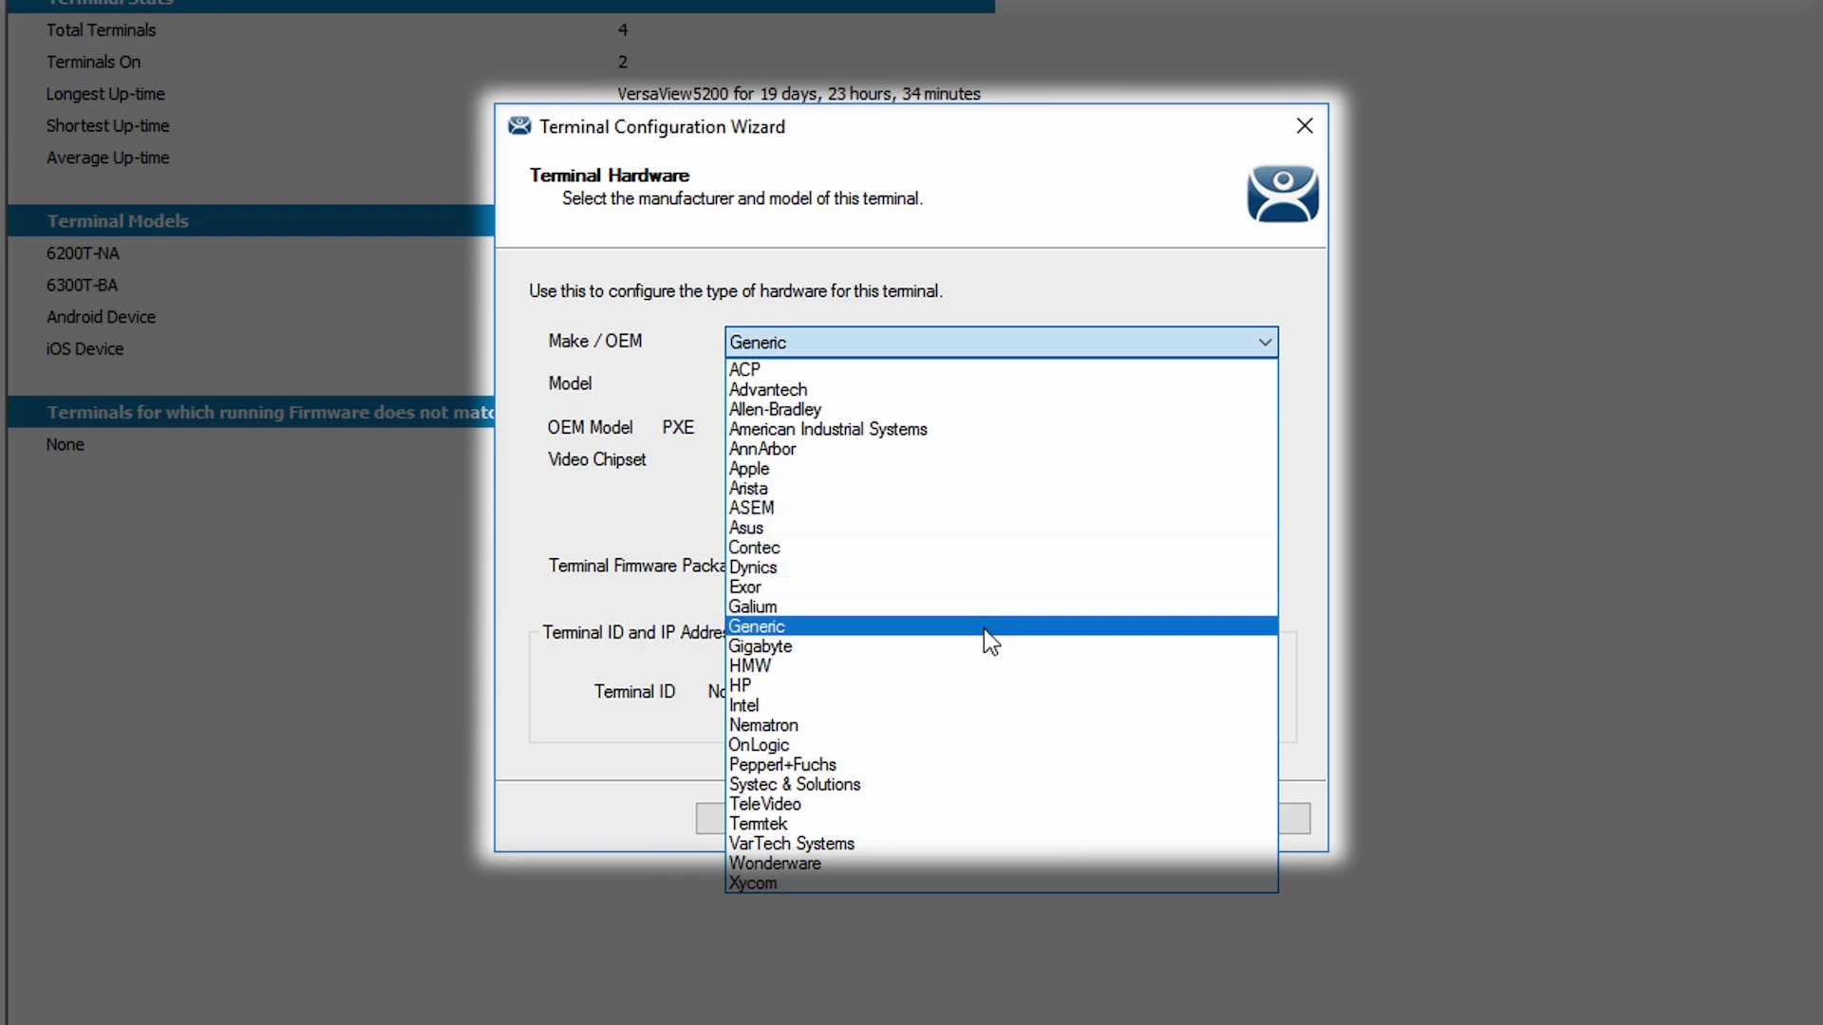
left_click(984, 629)
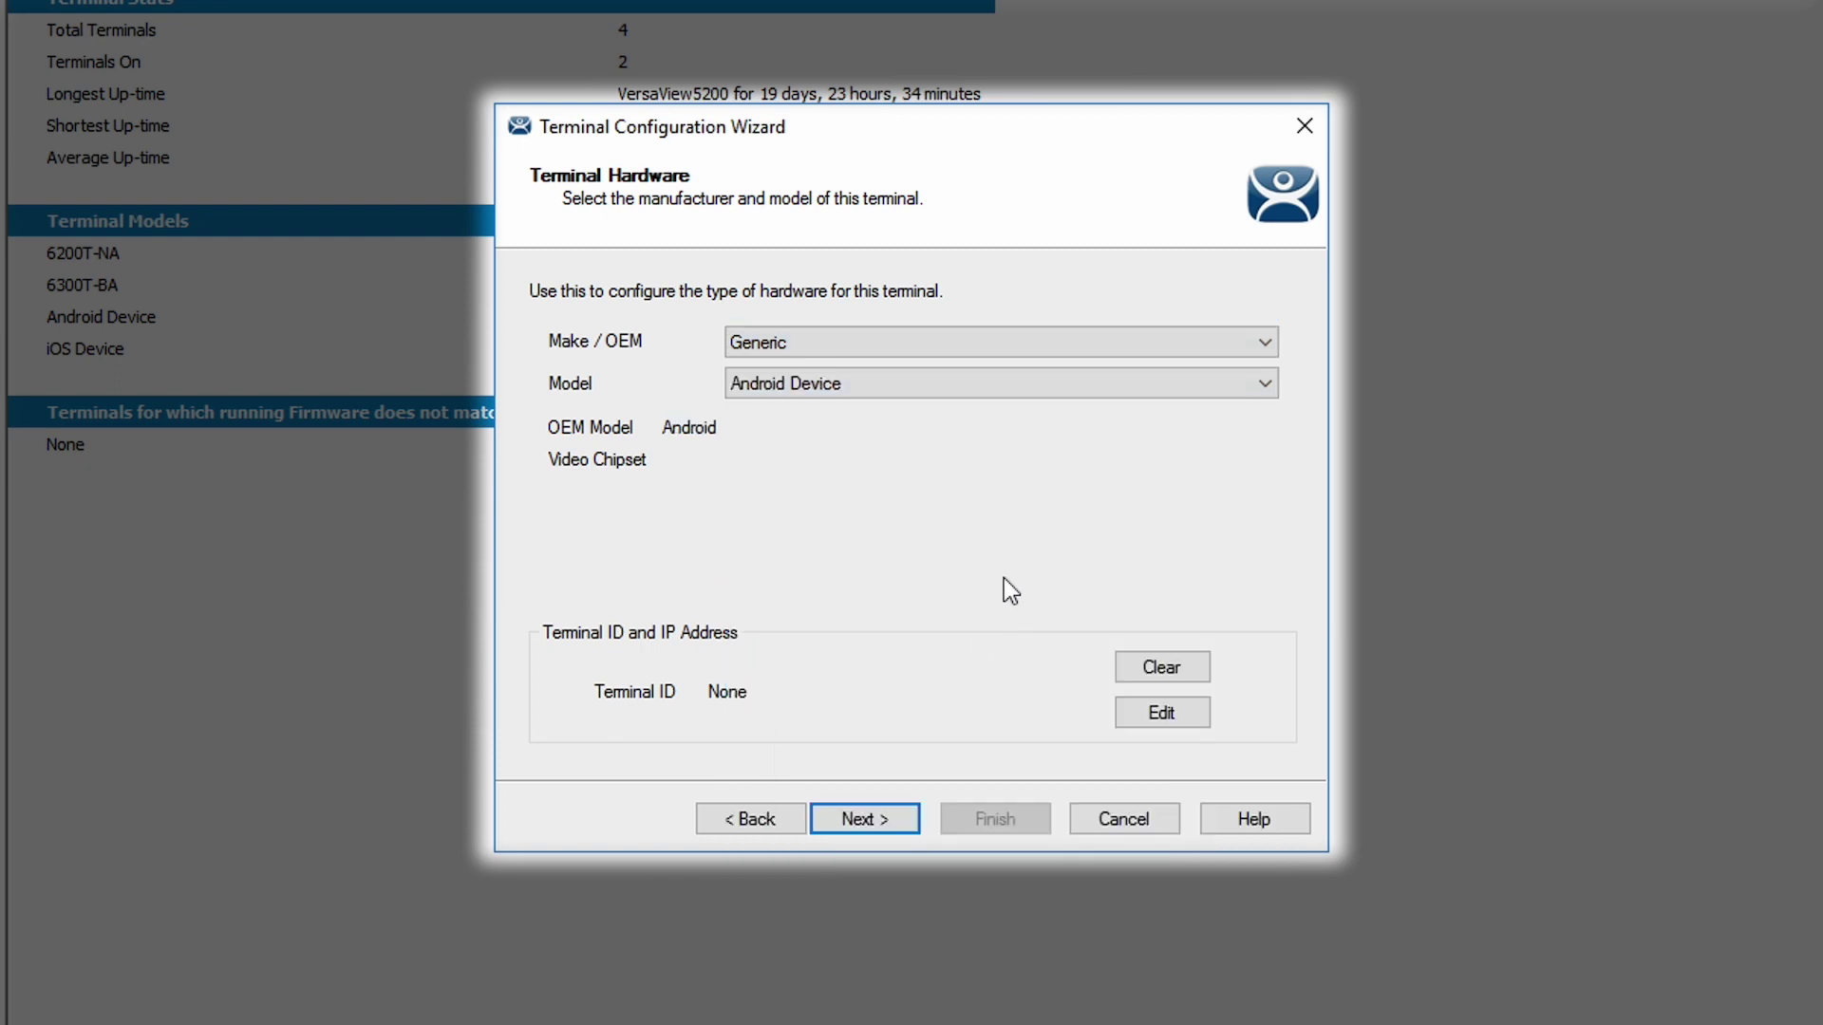
left_click(1266, 384)
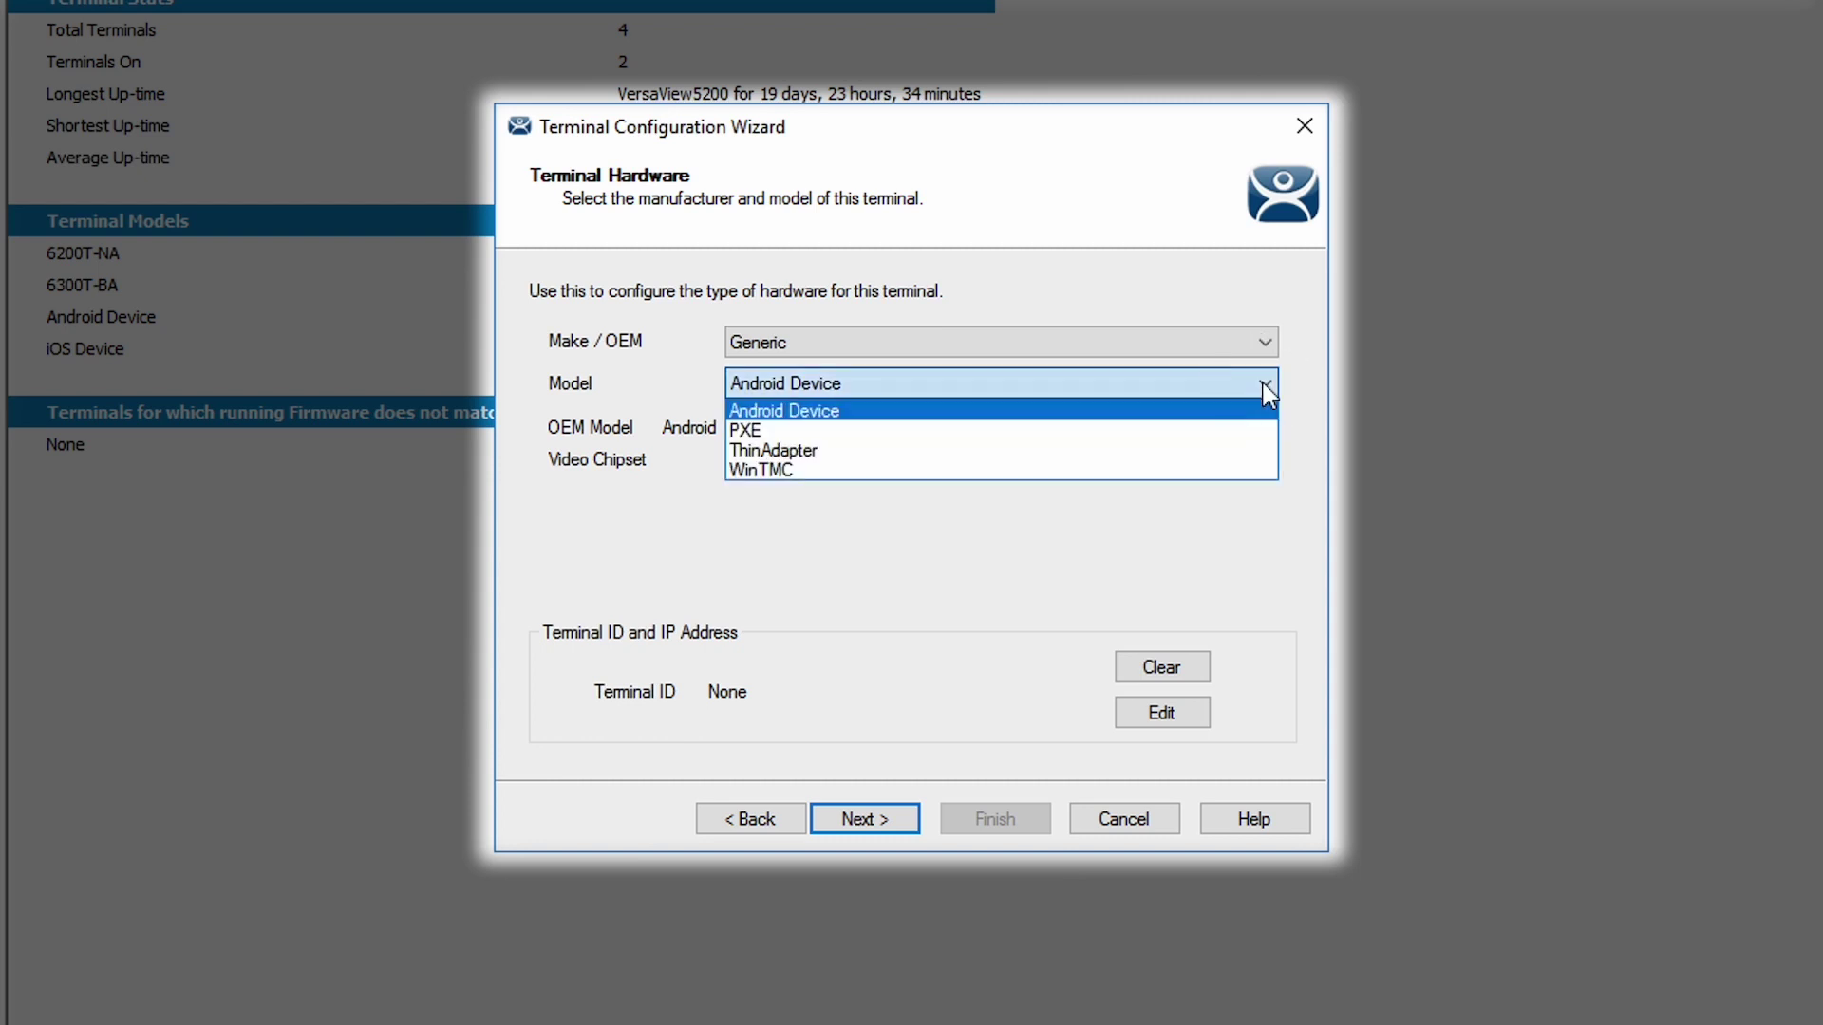
Select PXE as the terminal model and continue to Terminal Options.
left_click(1226, 439)
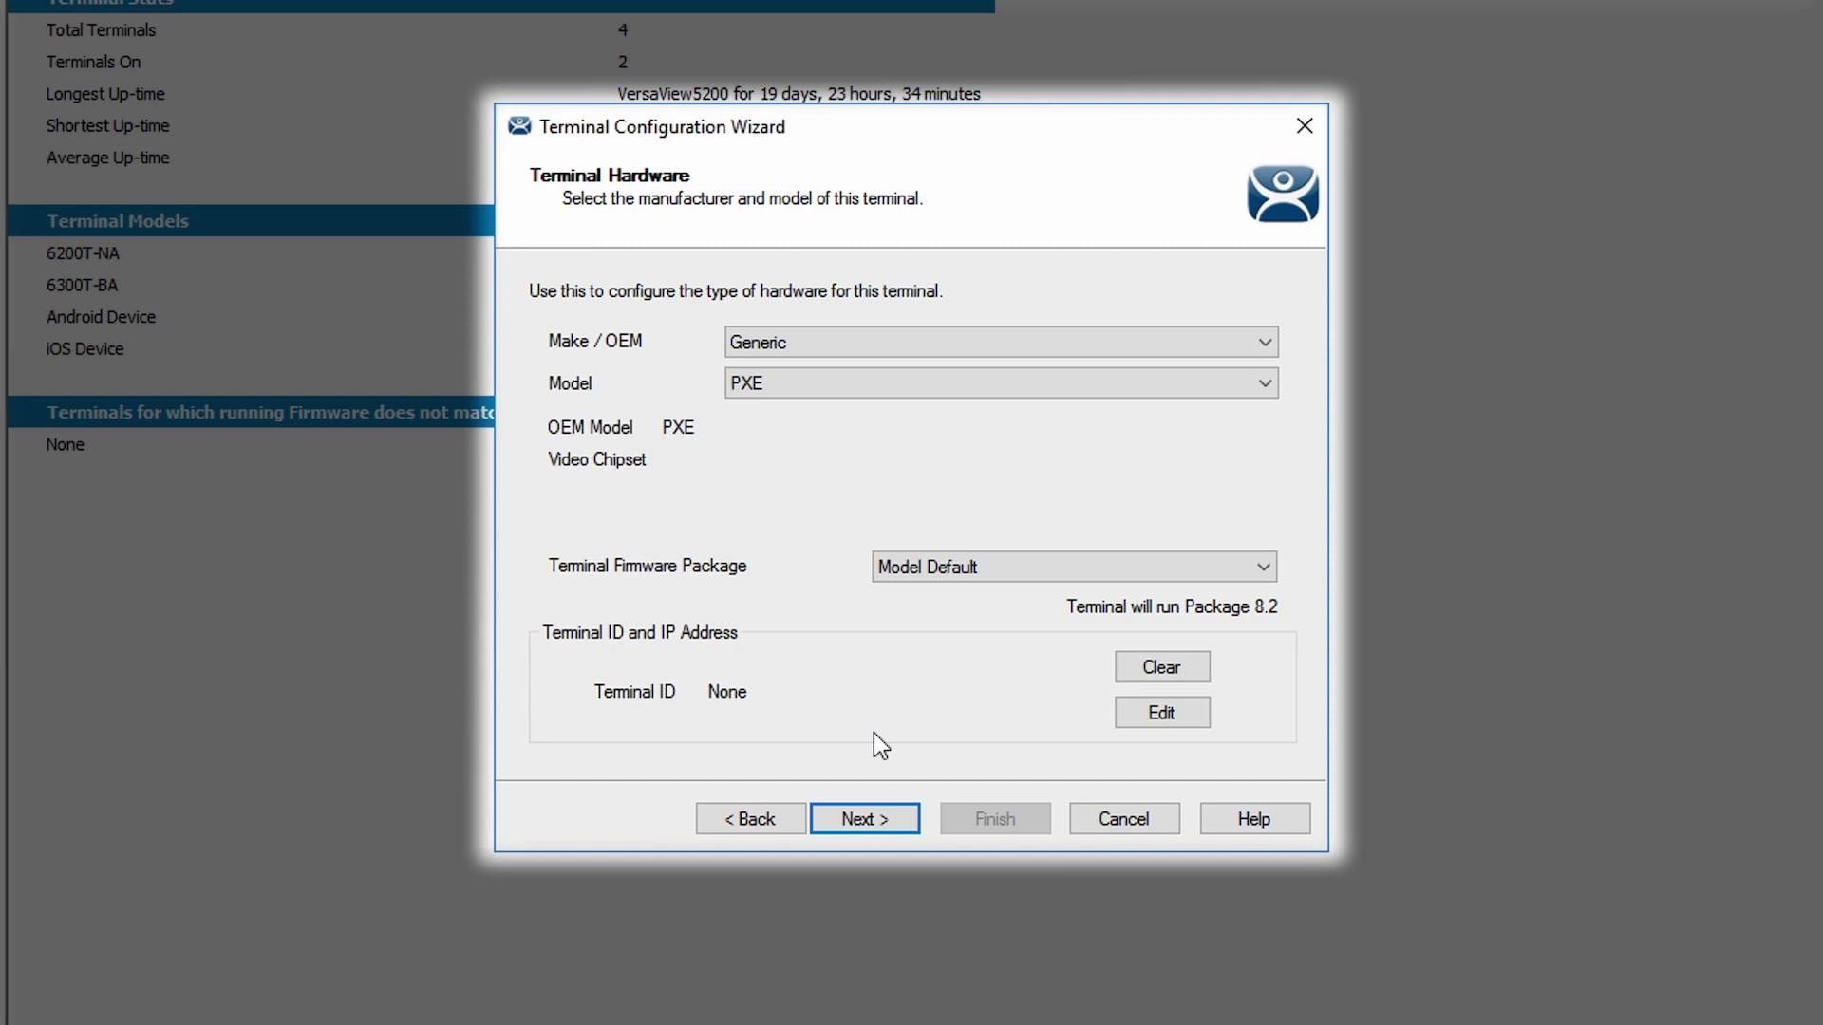
left_click(871, 817)
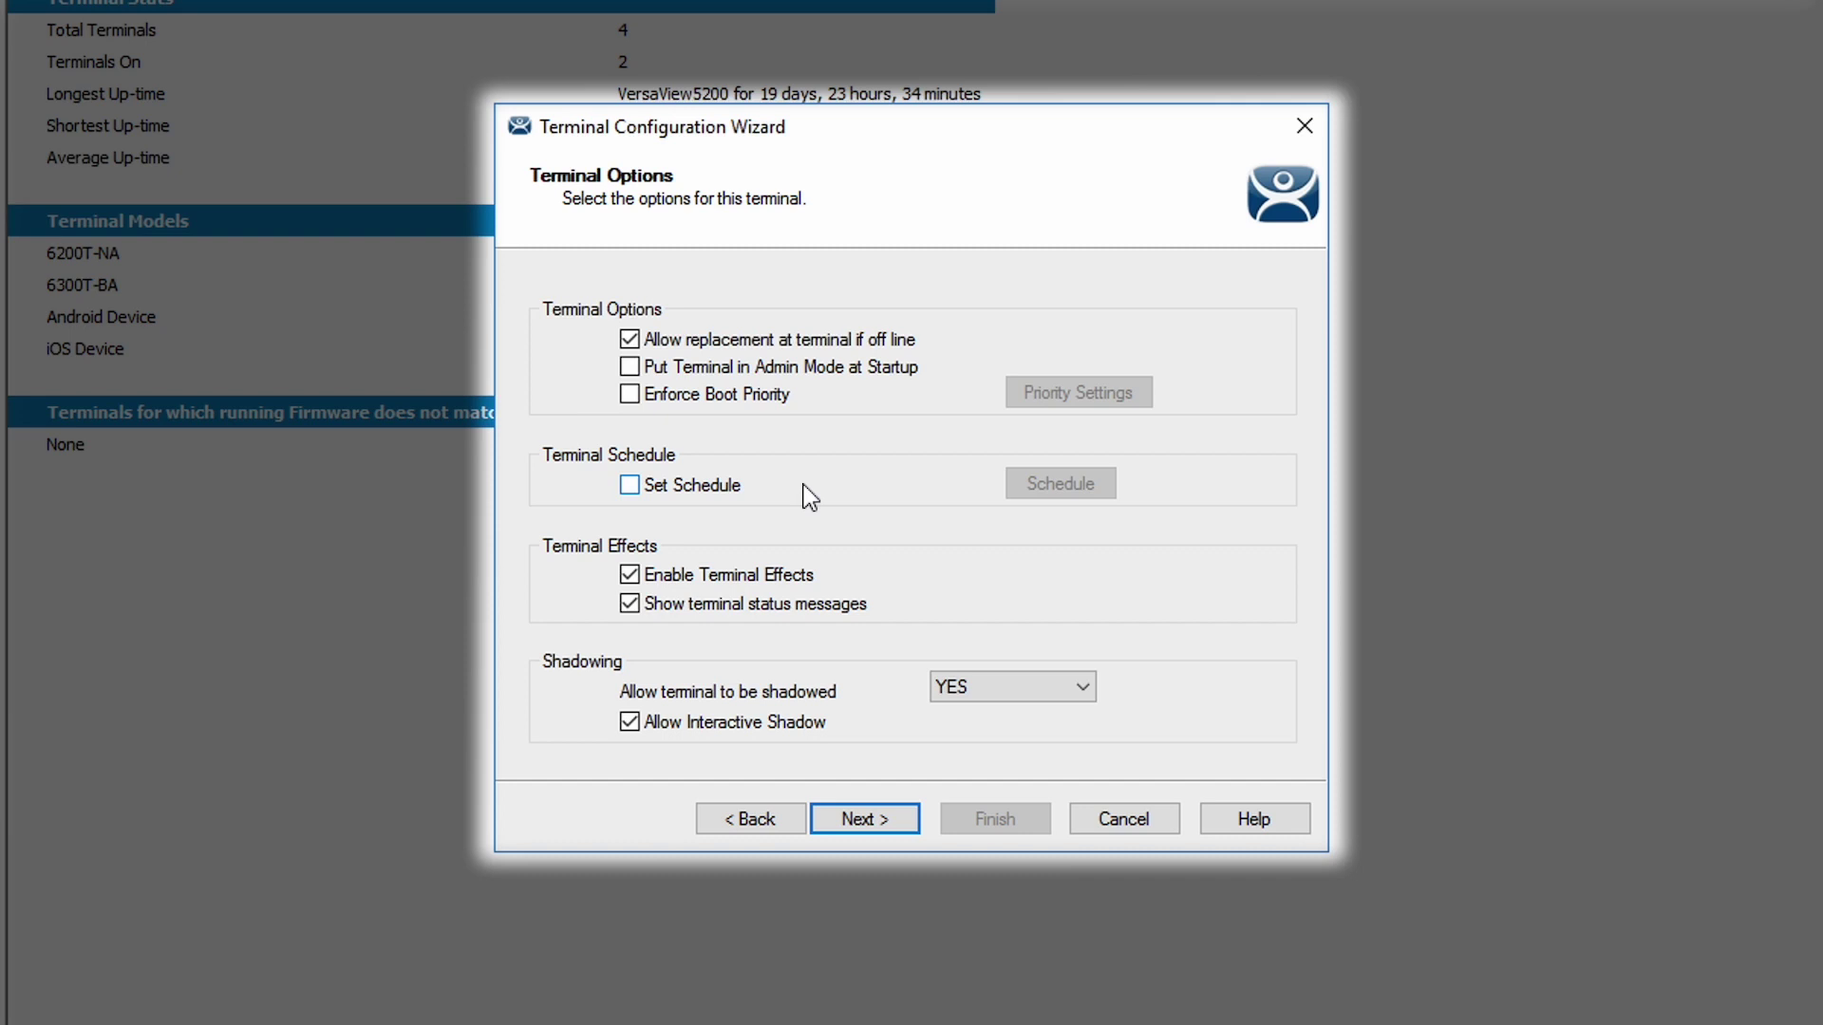
left_click(630, 487)
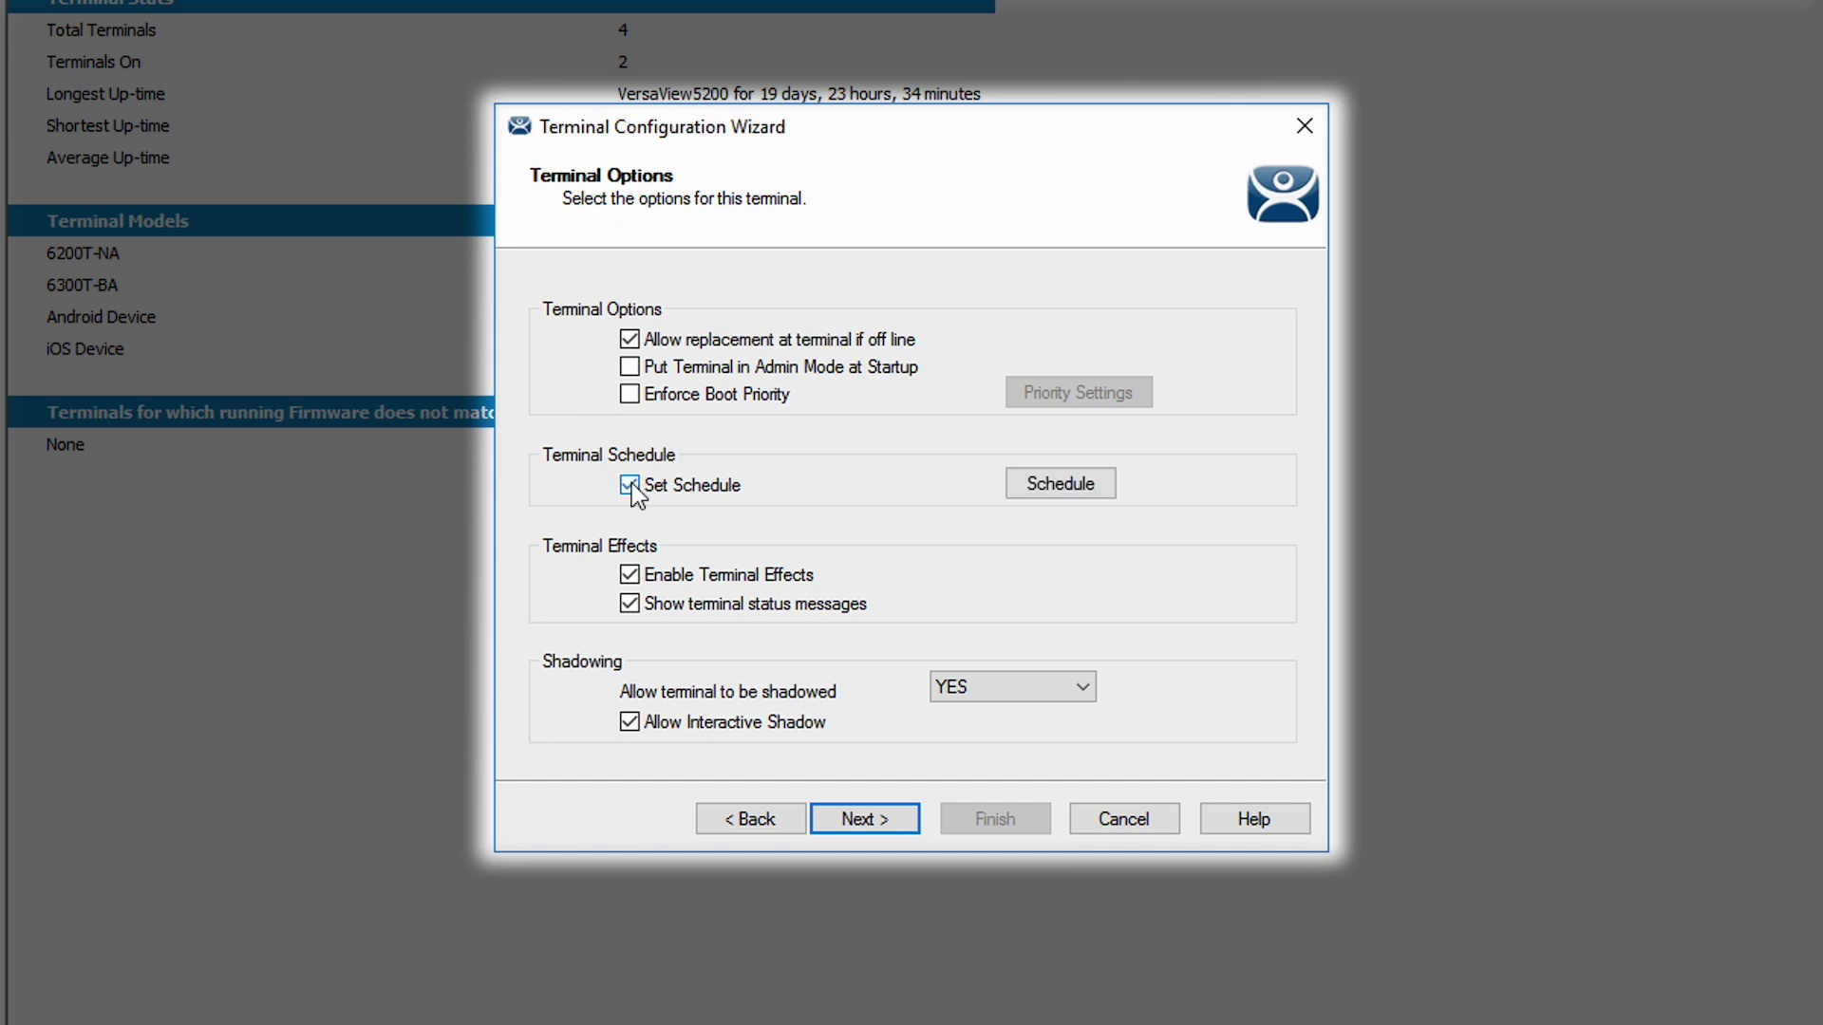
Review the terminal's event schedule and event types, leaving it with no events.
left_click(1076, 486)
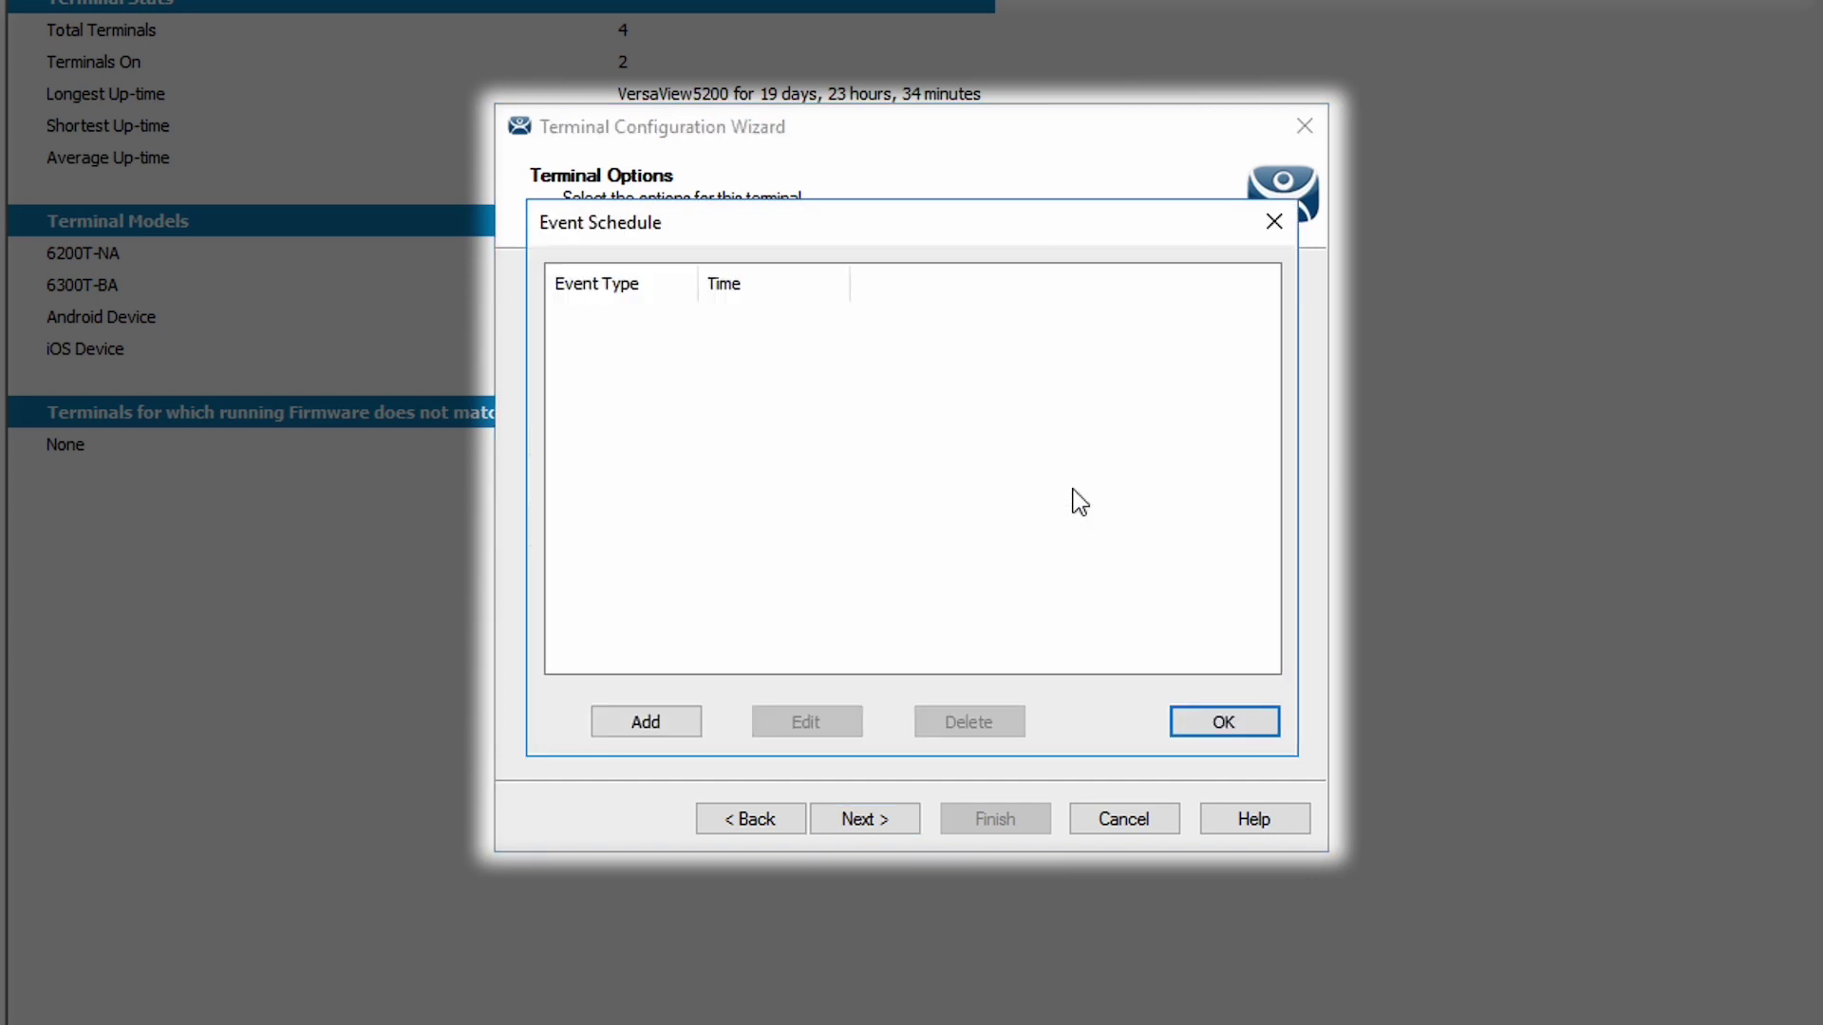
left_click(664, 727)
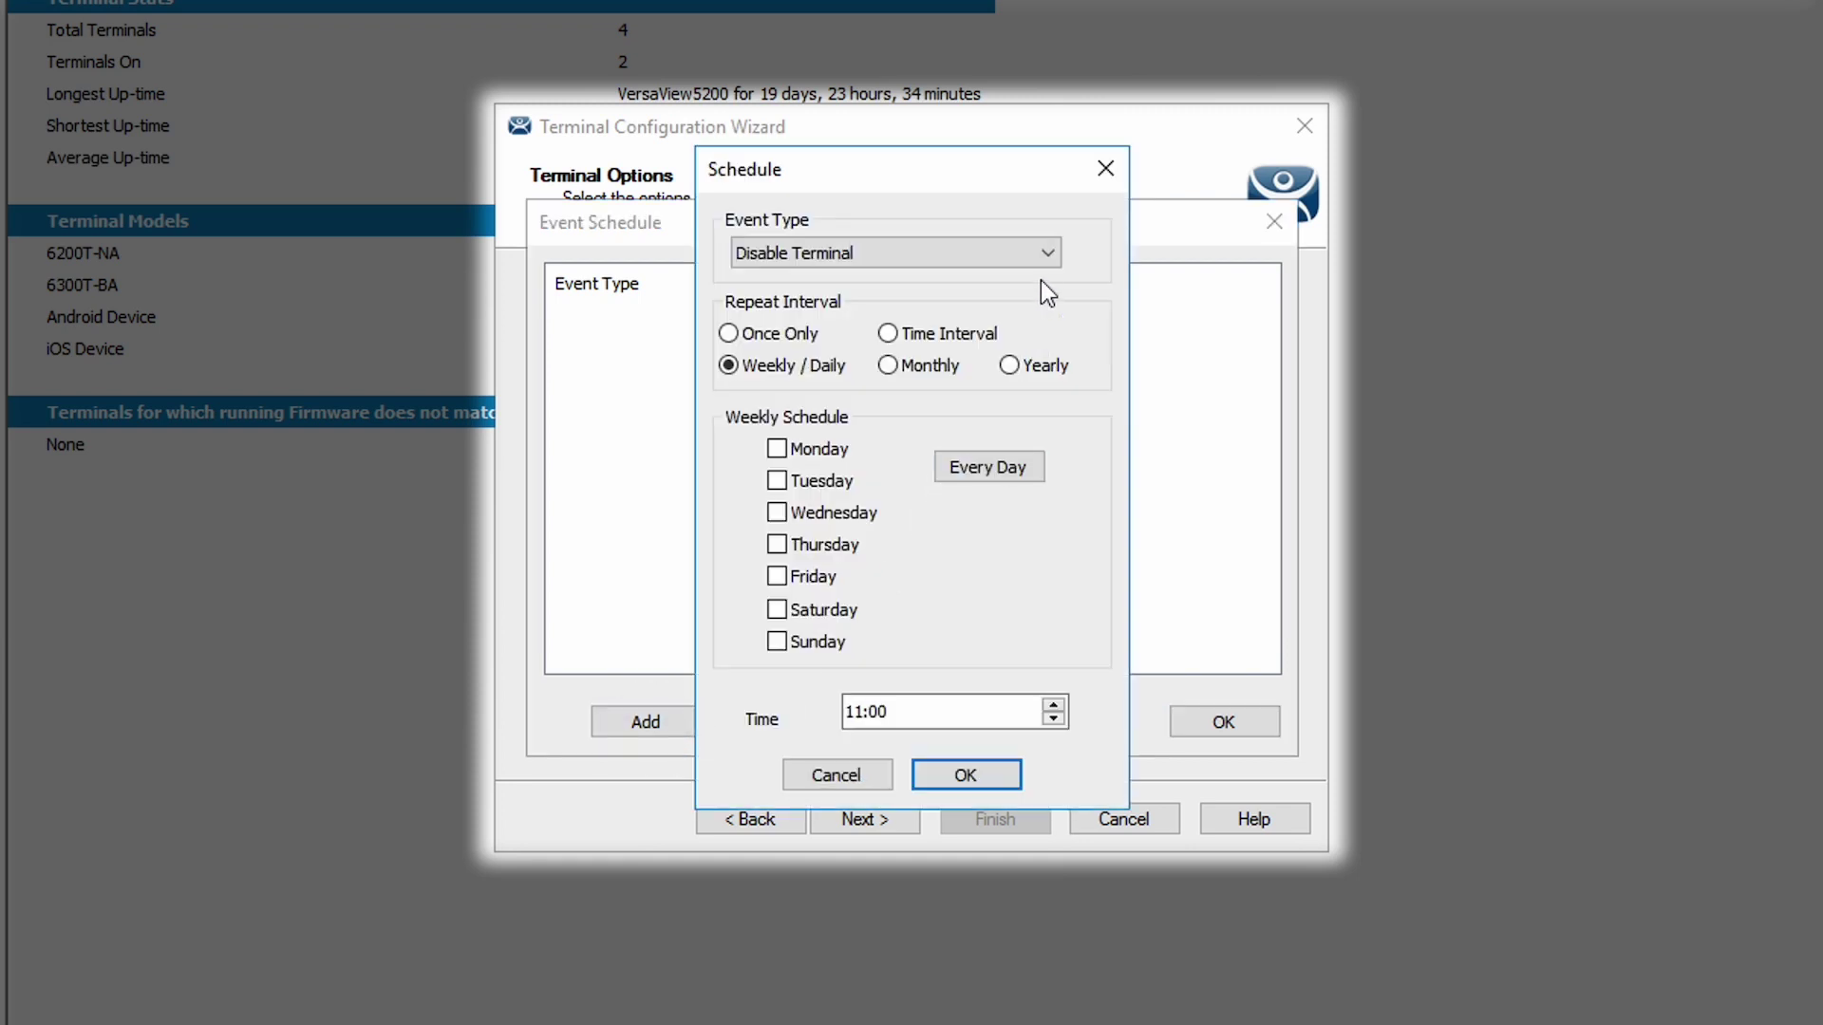
left_click(1047, 255)
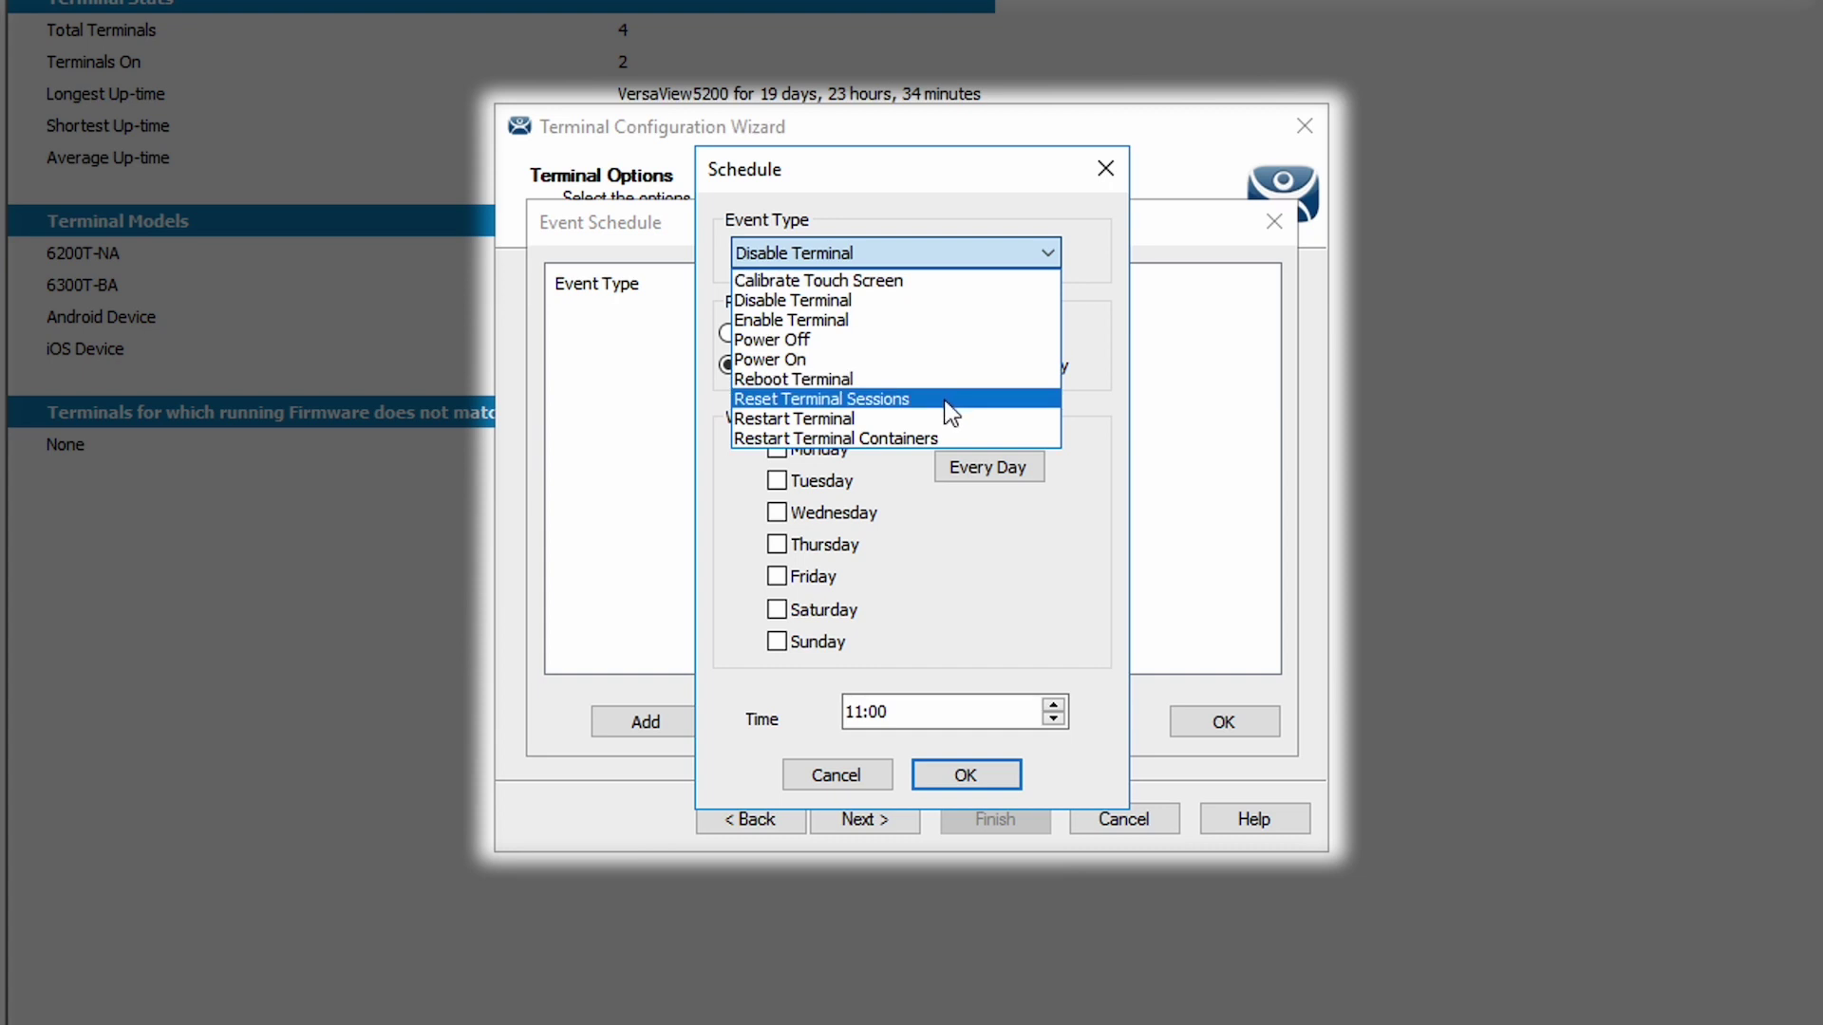
left_click(844, 775)
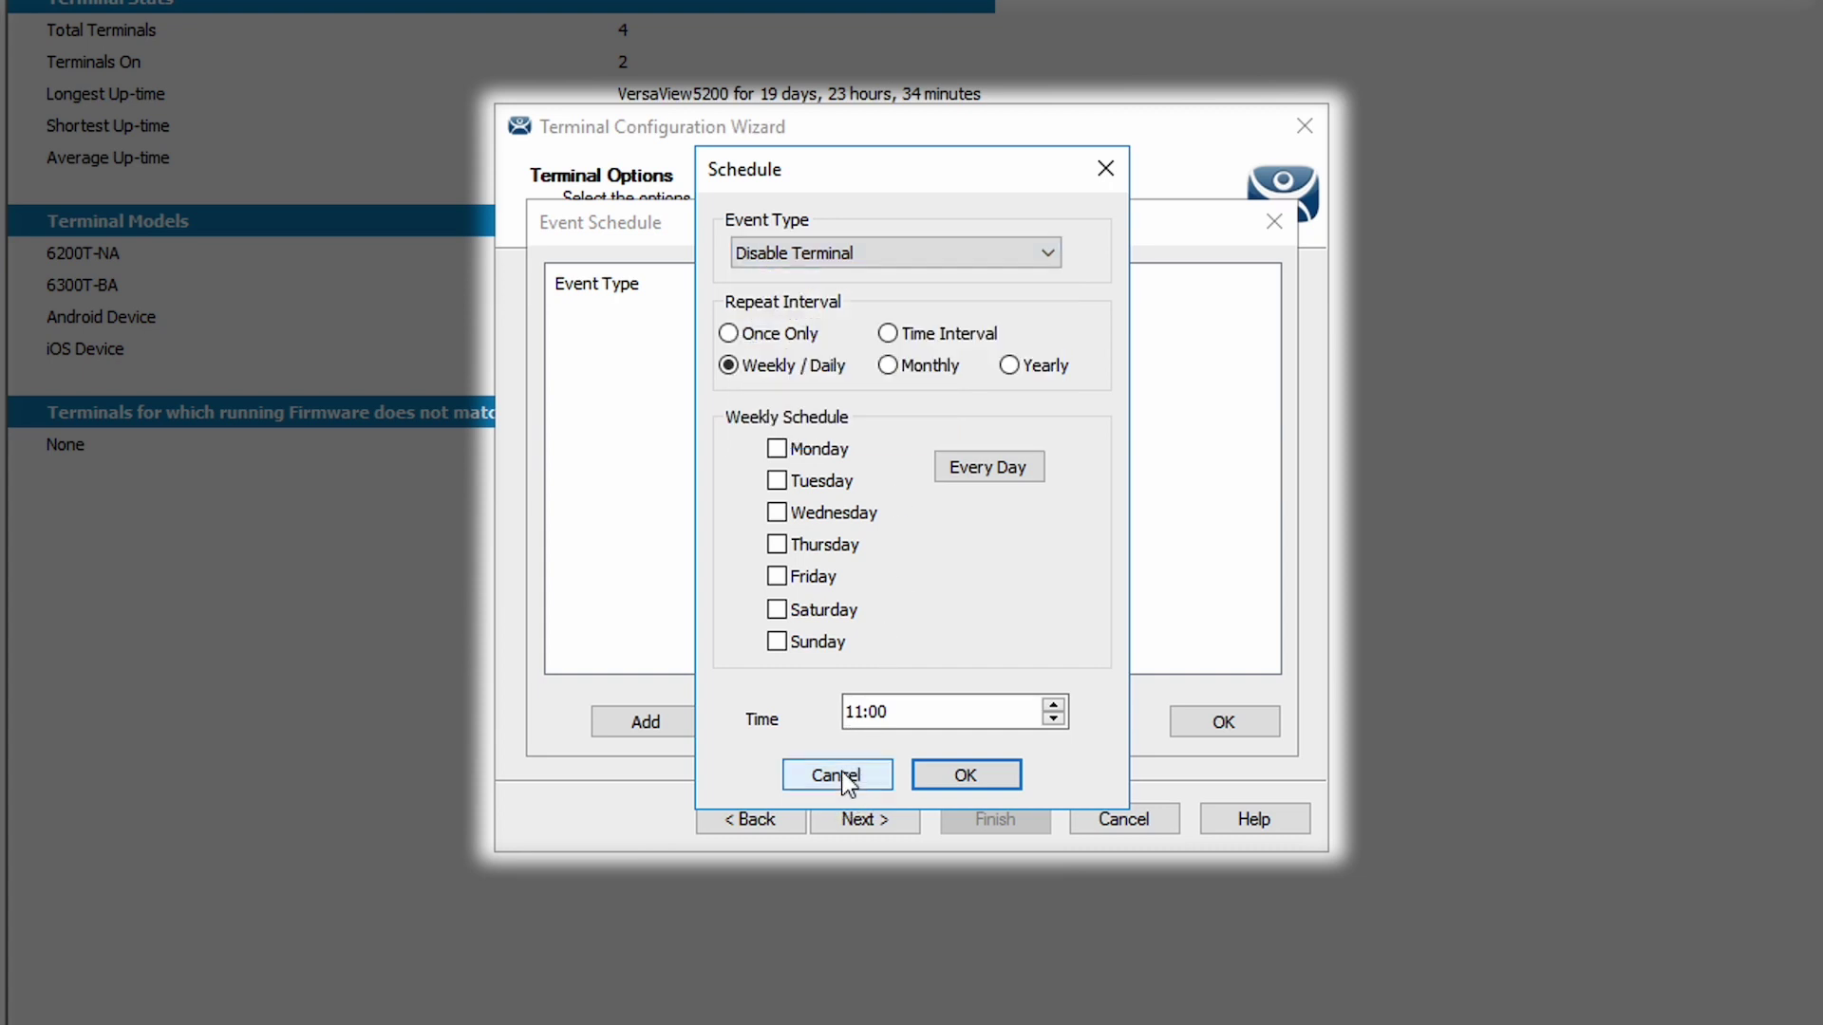
left_click(844, 775)
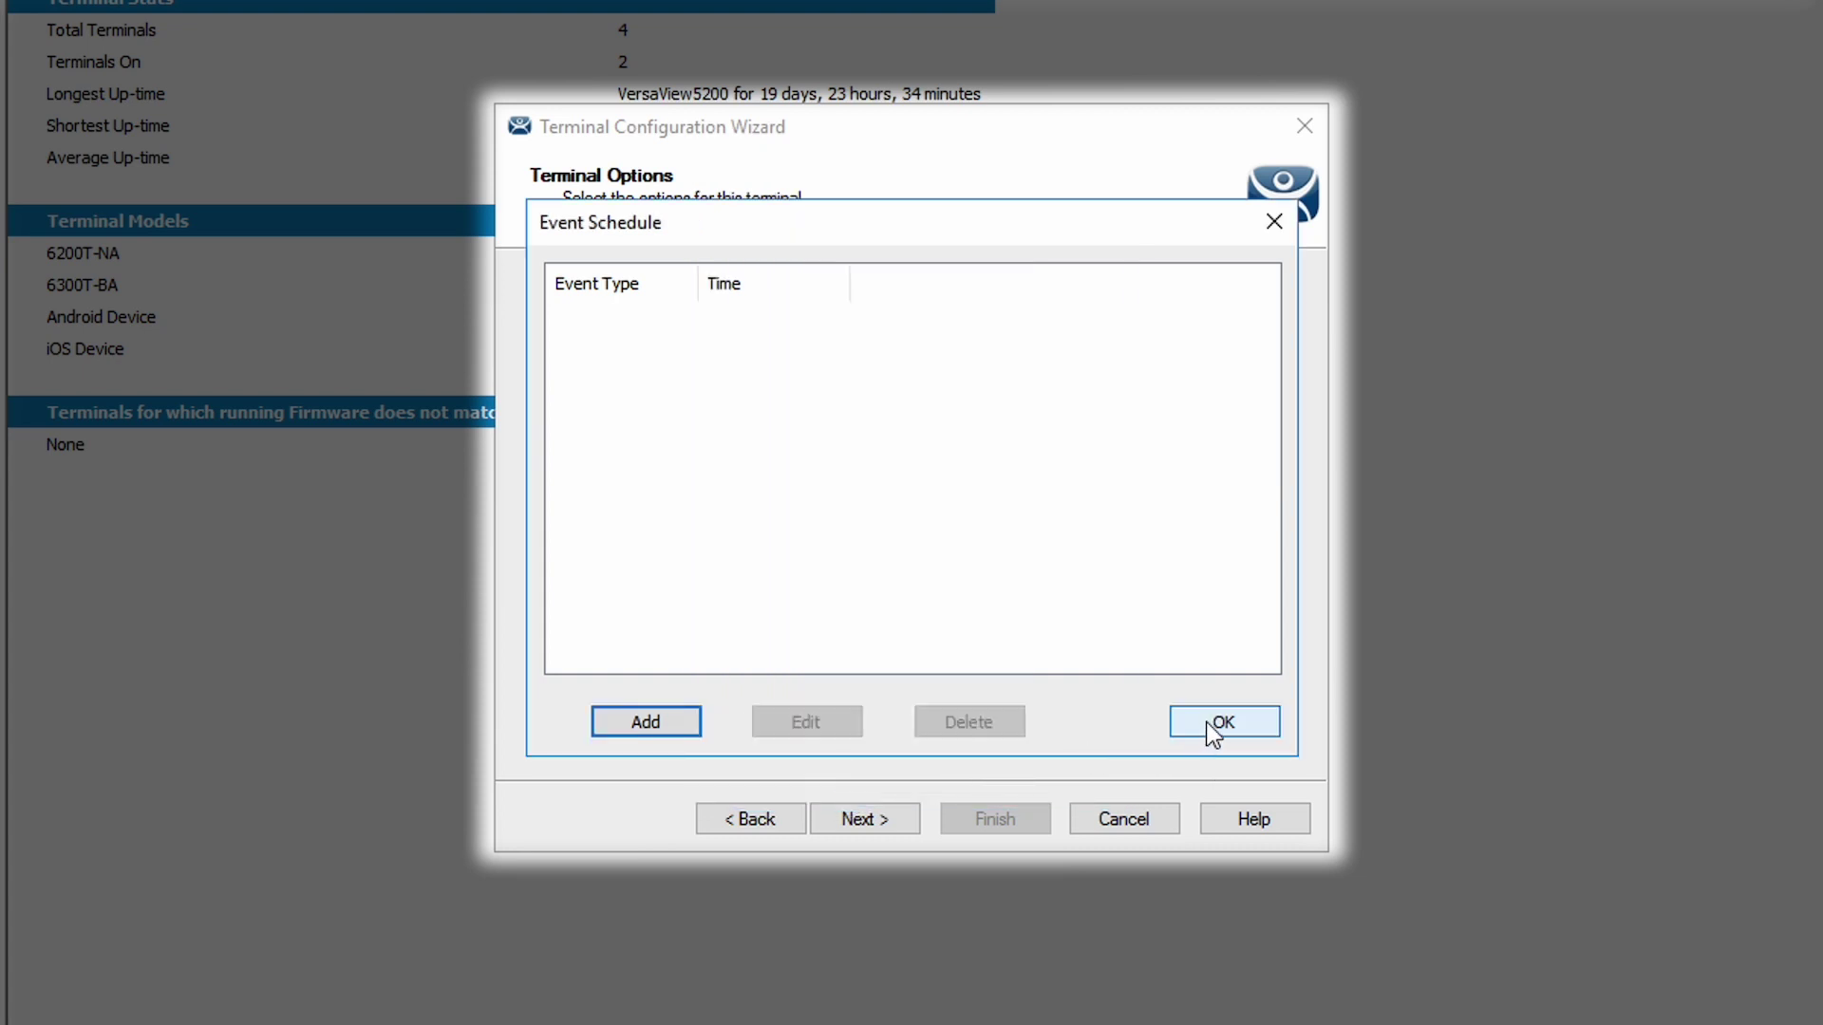
left_click(1275, 223)
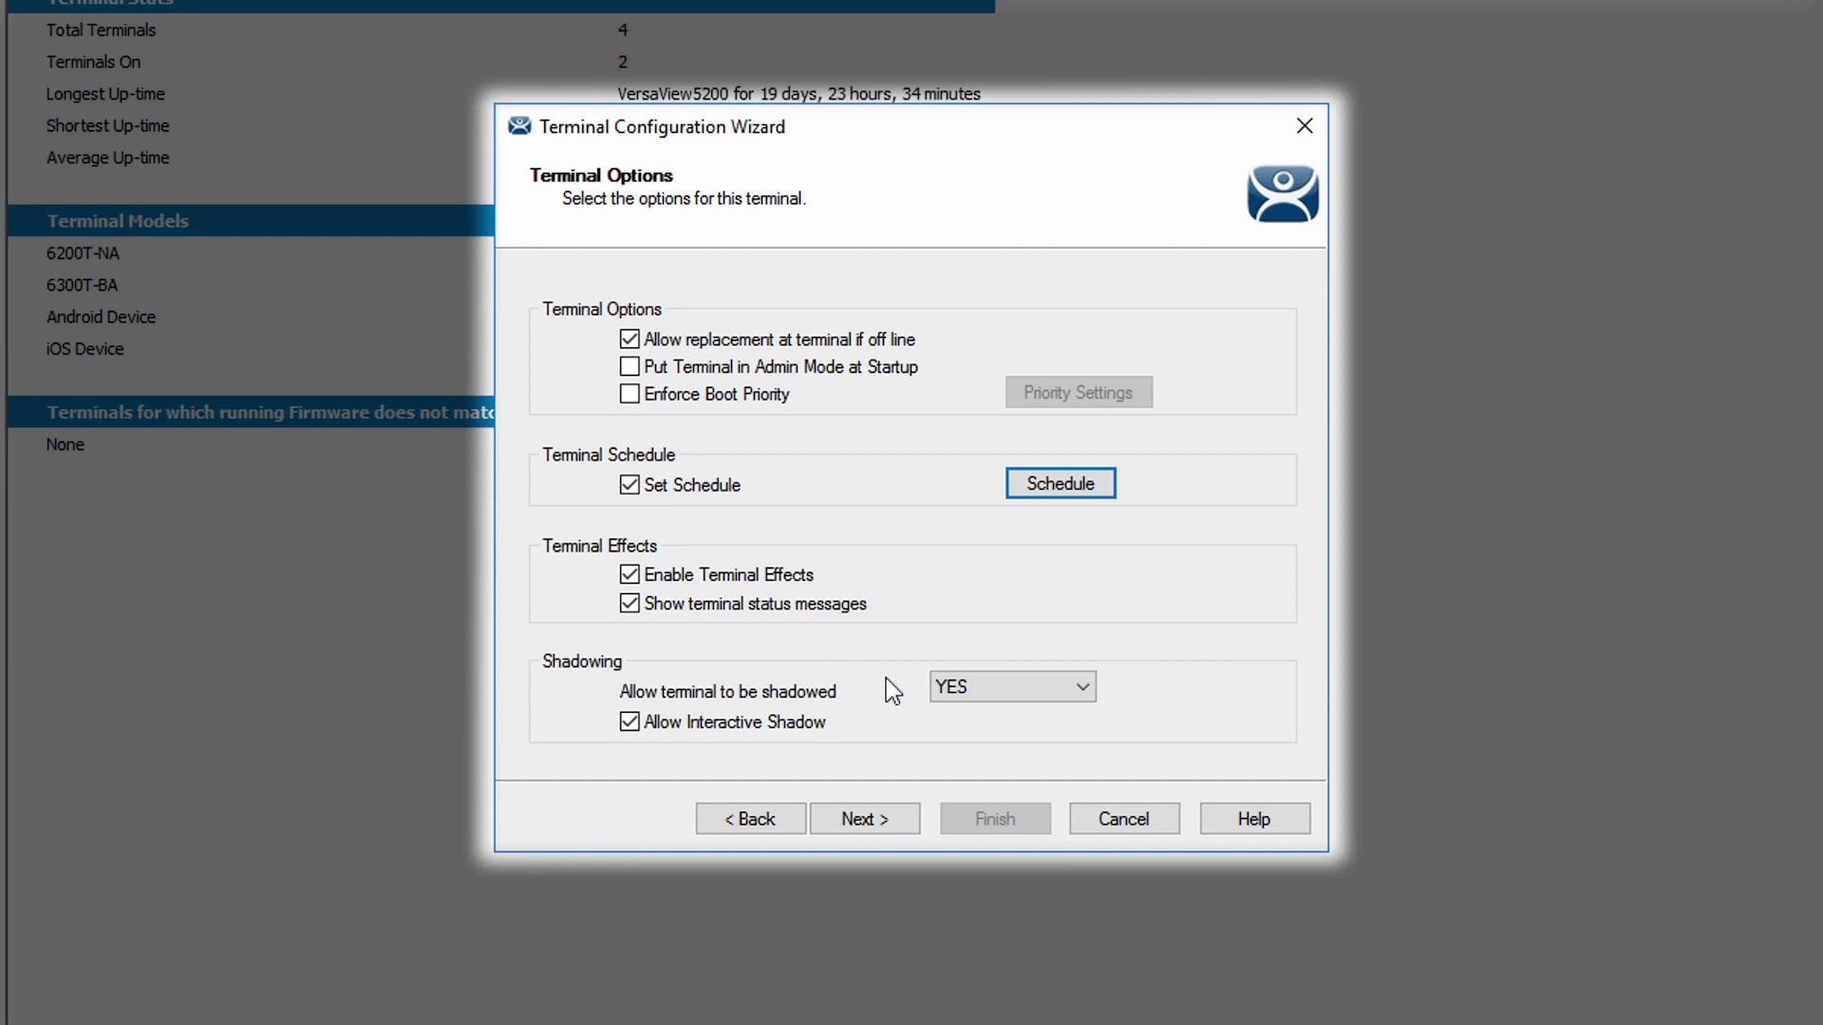
Keep shadowing at YES with interactive shadow on, then proceed to Terminal Mode Selection.
left_click(1083, 696)
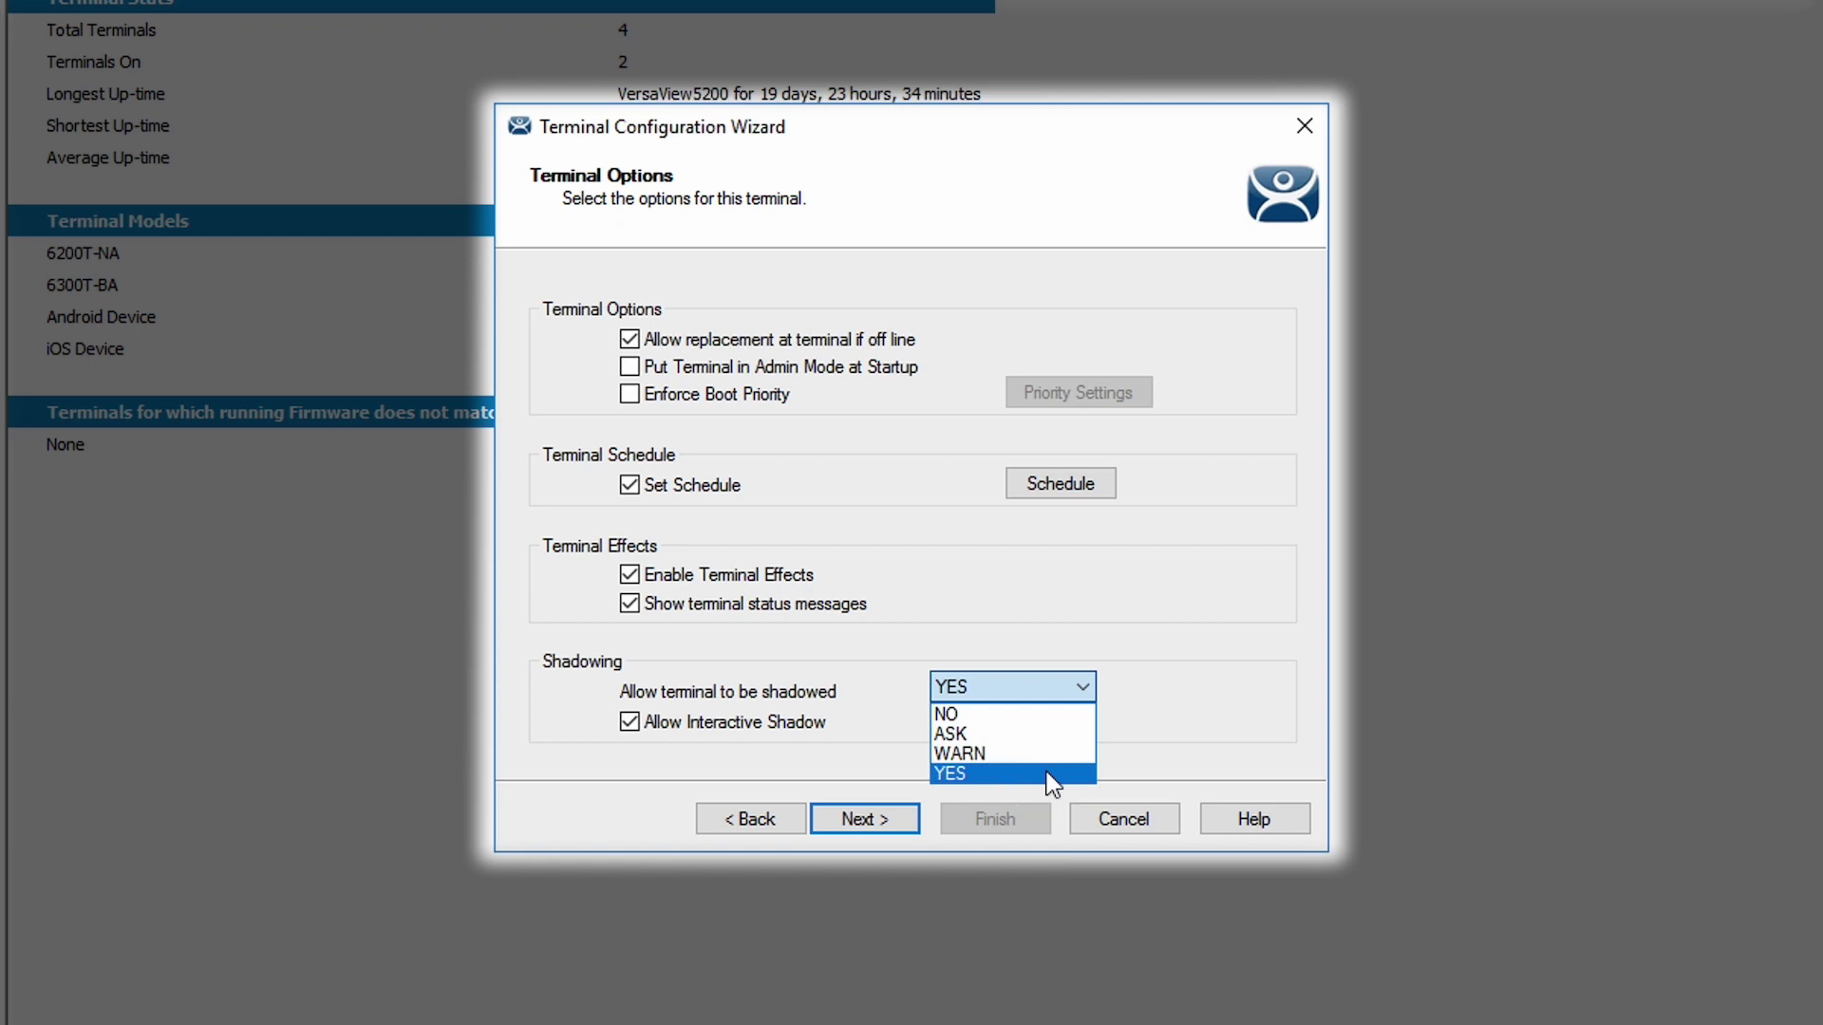
left_click(1052, 775)
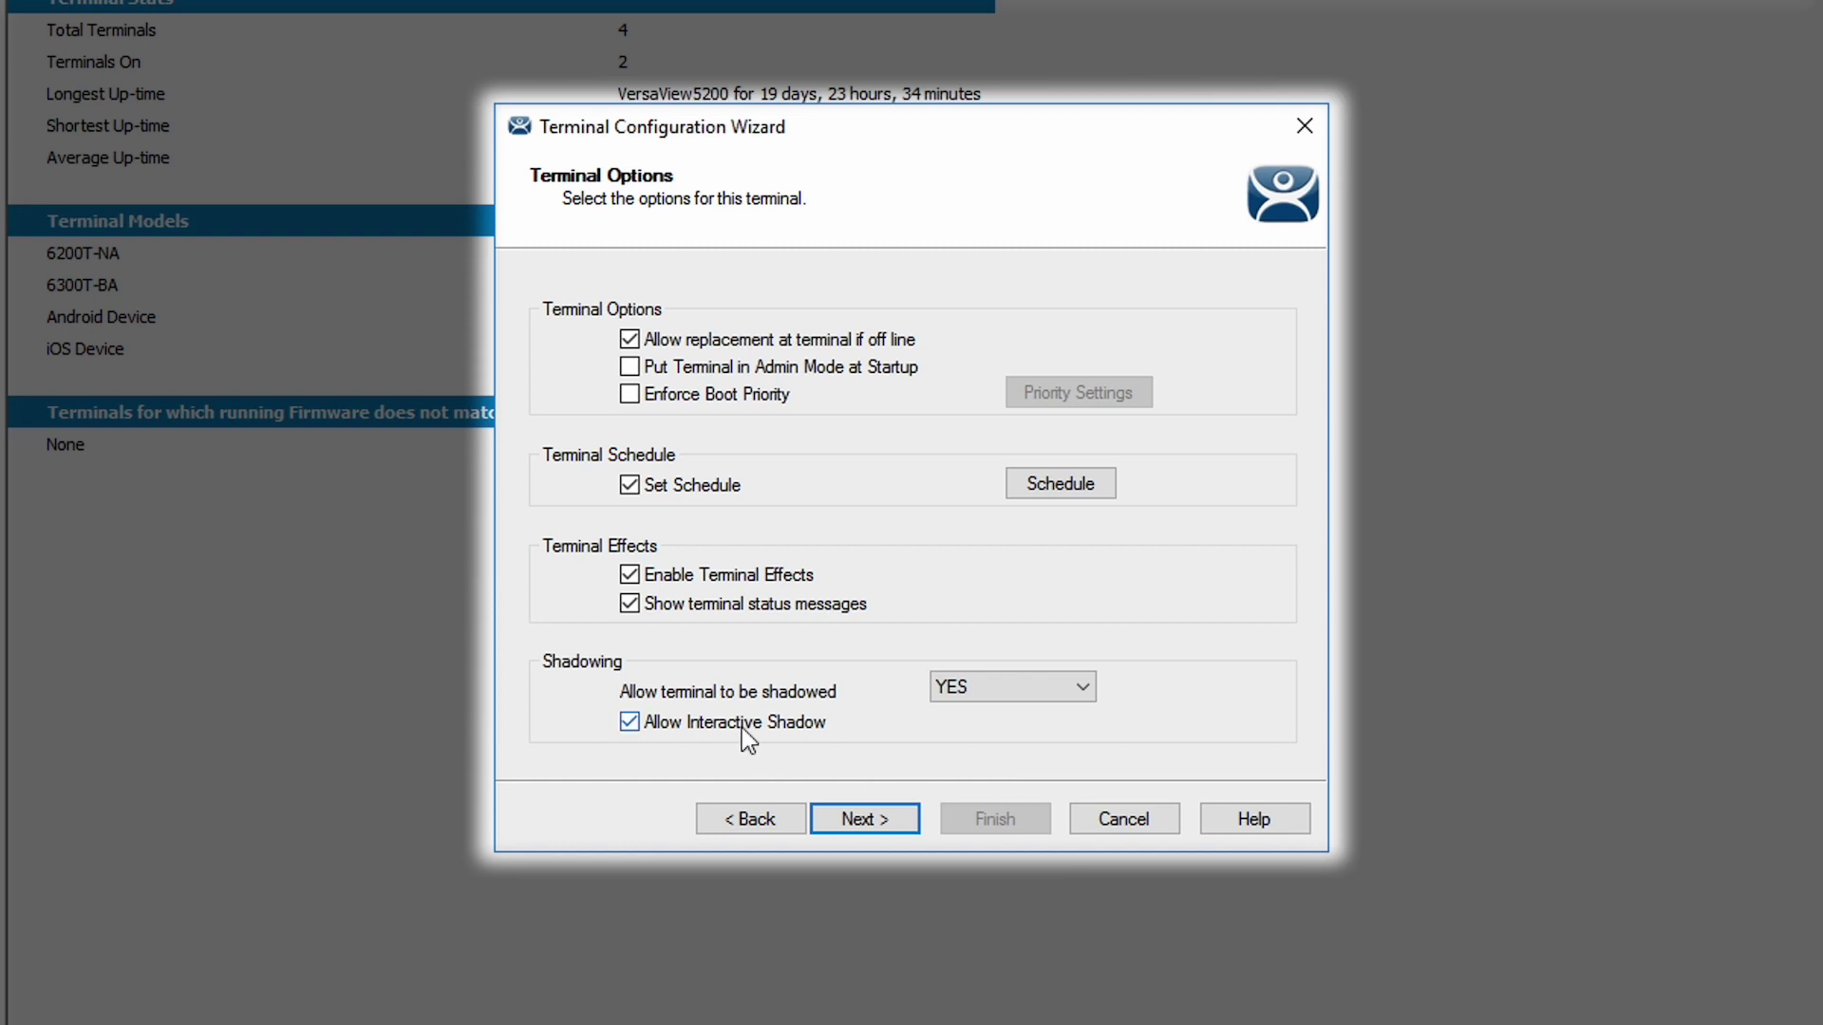
left_click(630, 723)
left_click(629, 724)
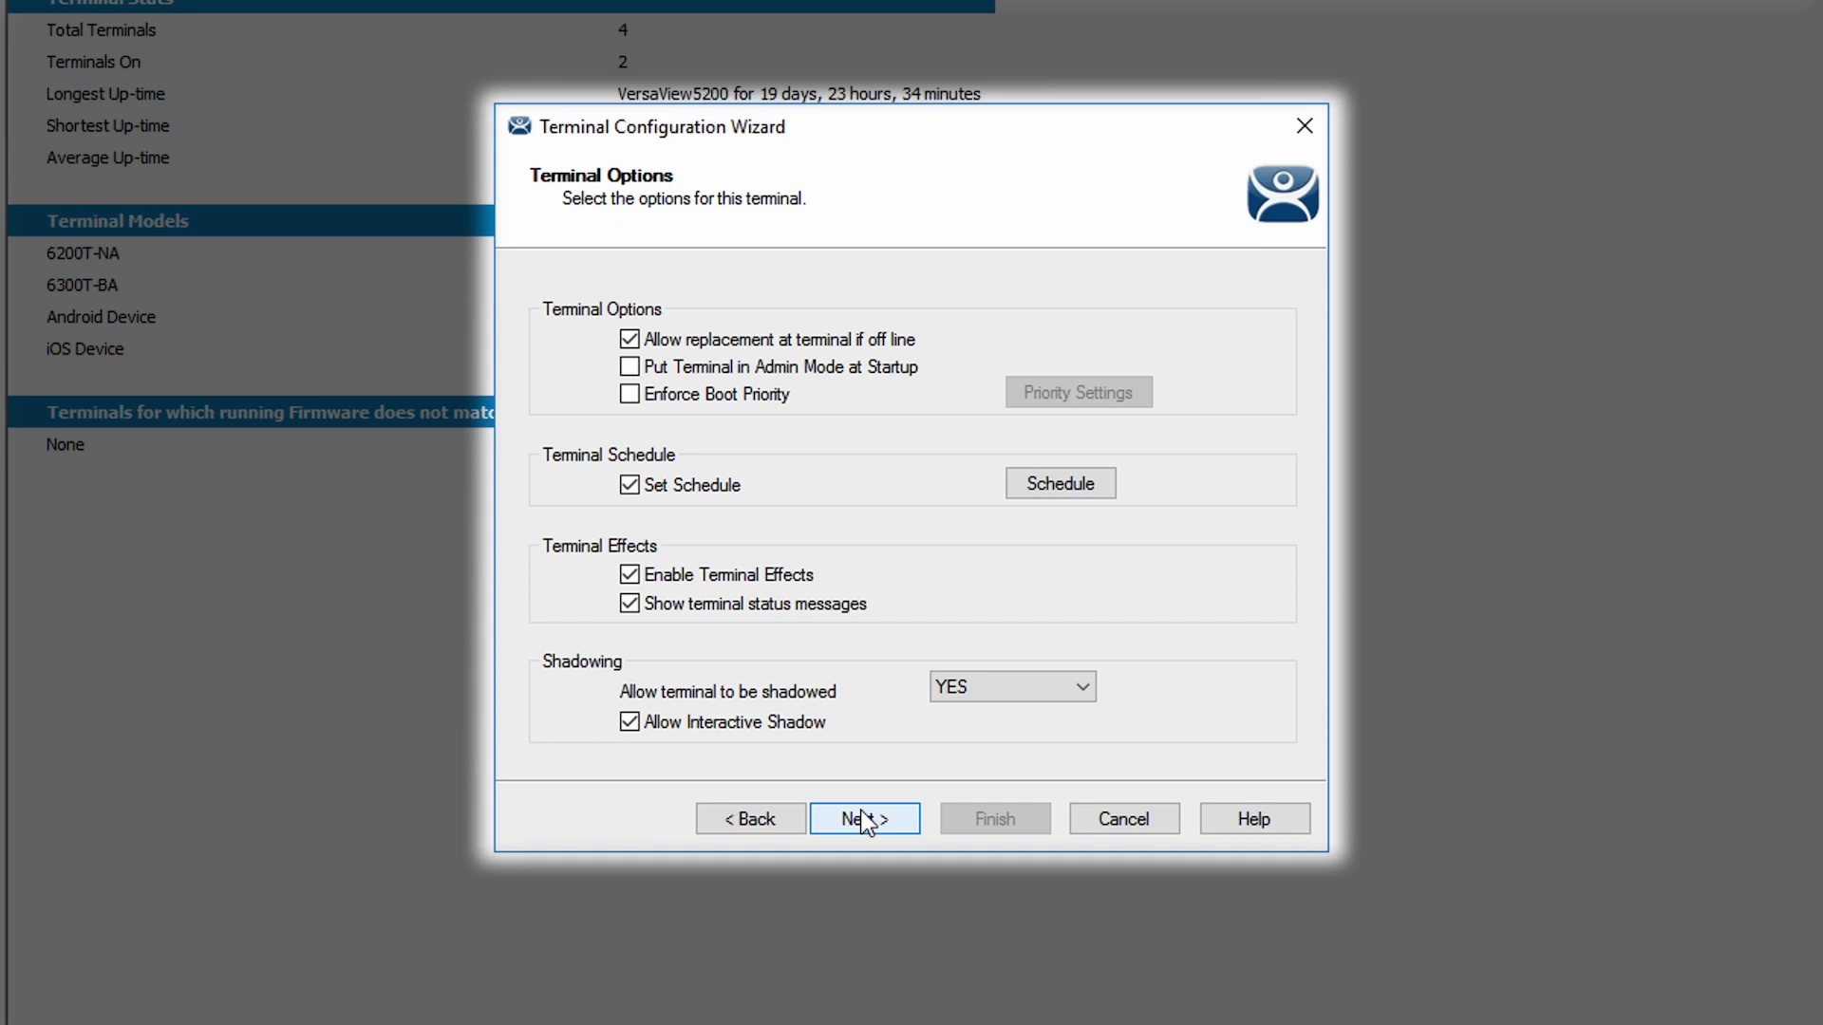
left_click(864, 821)
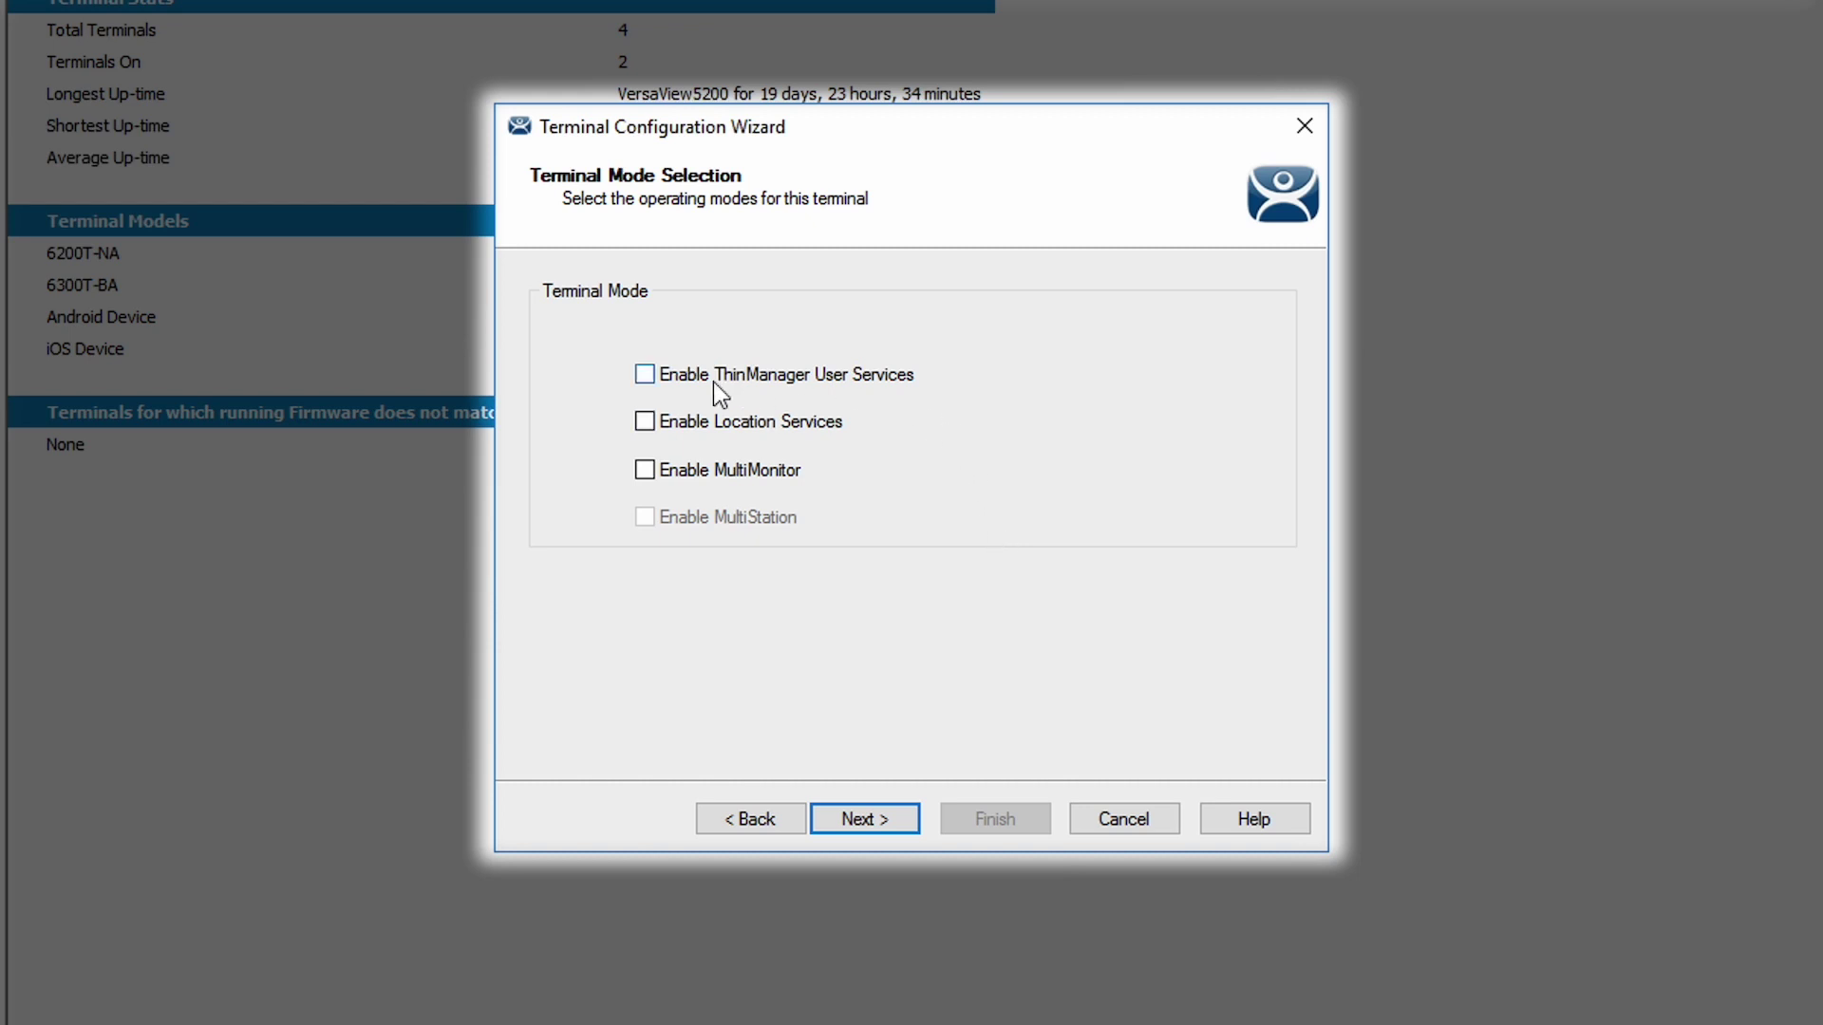
Enable ThinManager User Services and continue to Login Requirements.
left_click(645, 375)
left_click(859, 818)
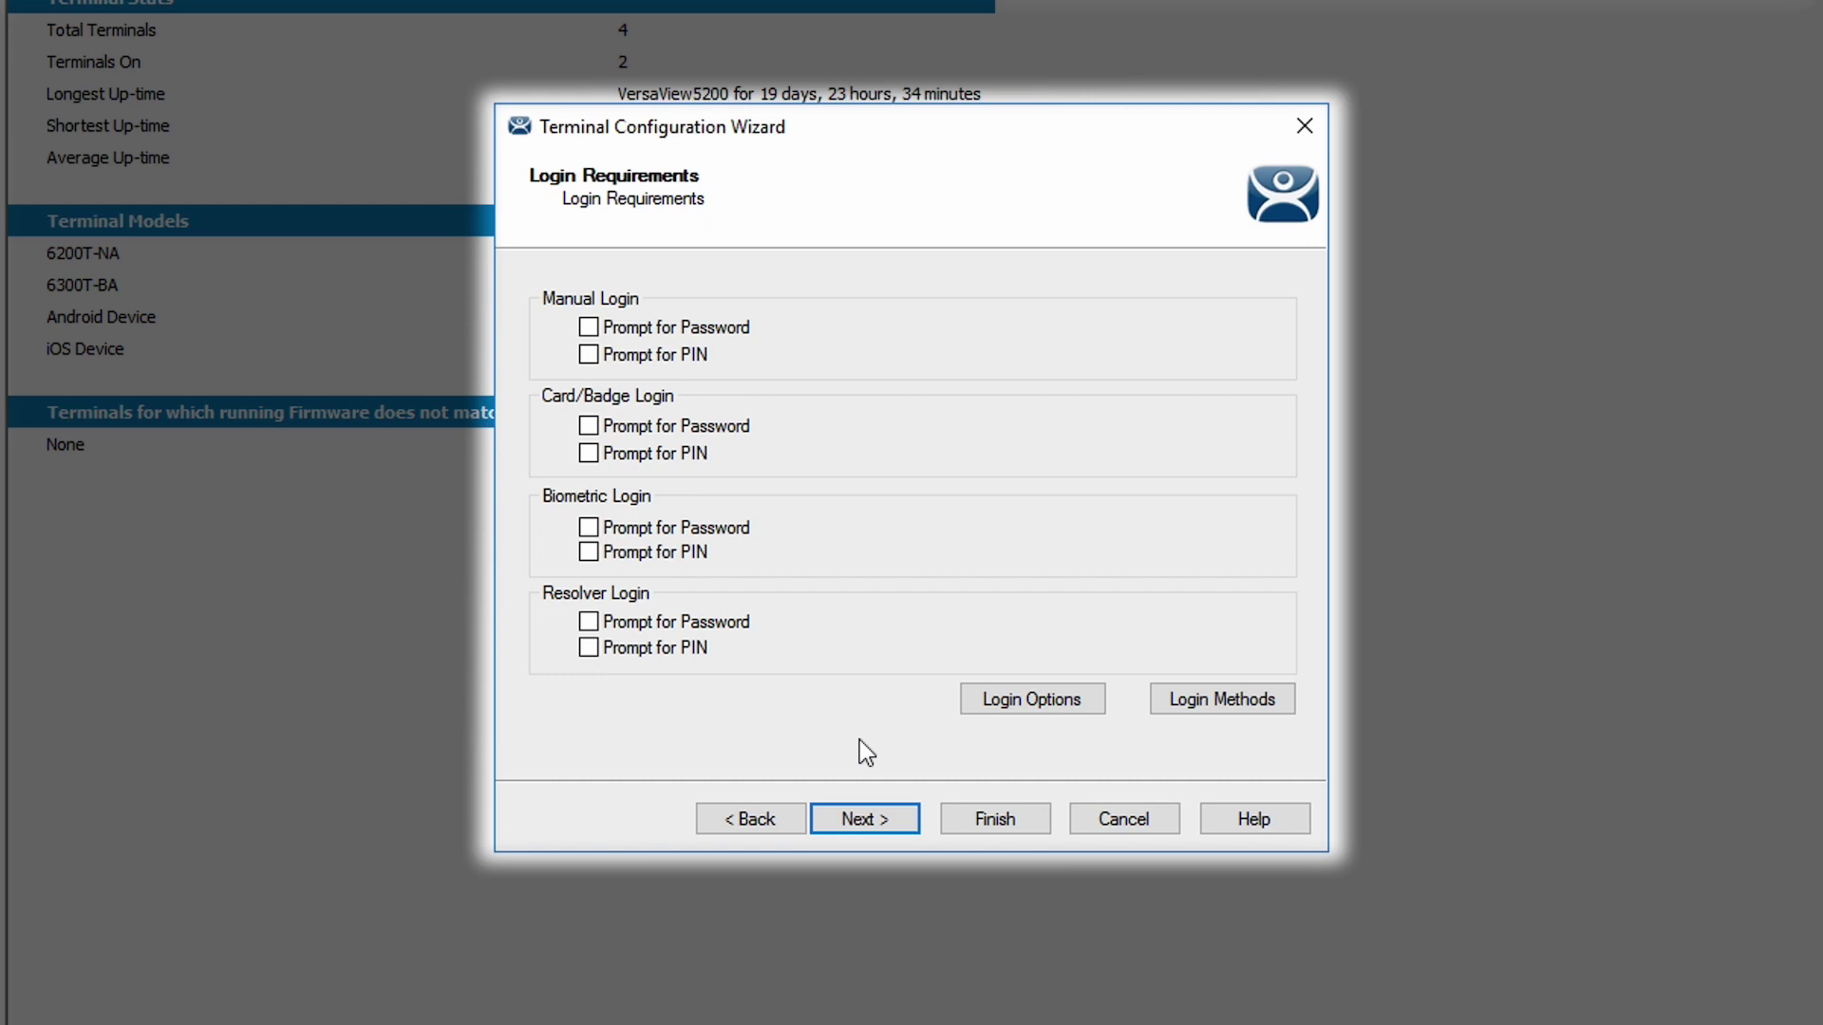
Leave all login requirements unchecked and move on to Video Resolution (1920x1080, 64K Colors, 60Hz).
left_click(864, 818)
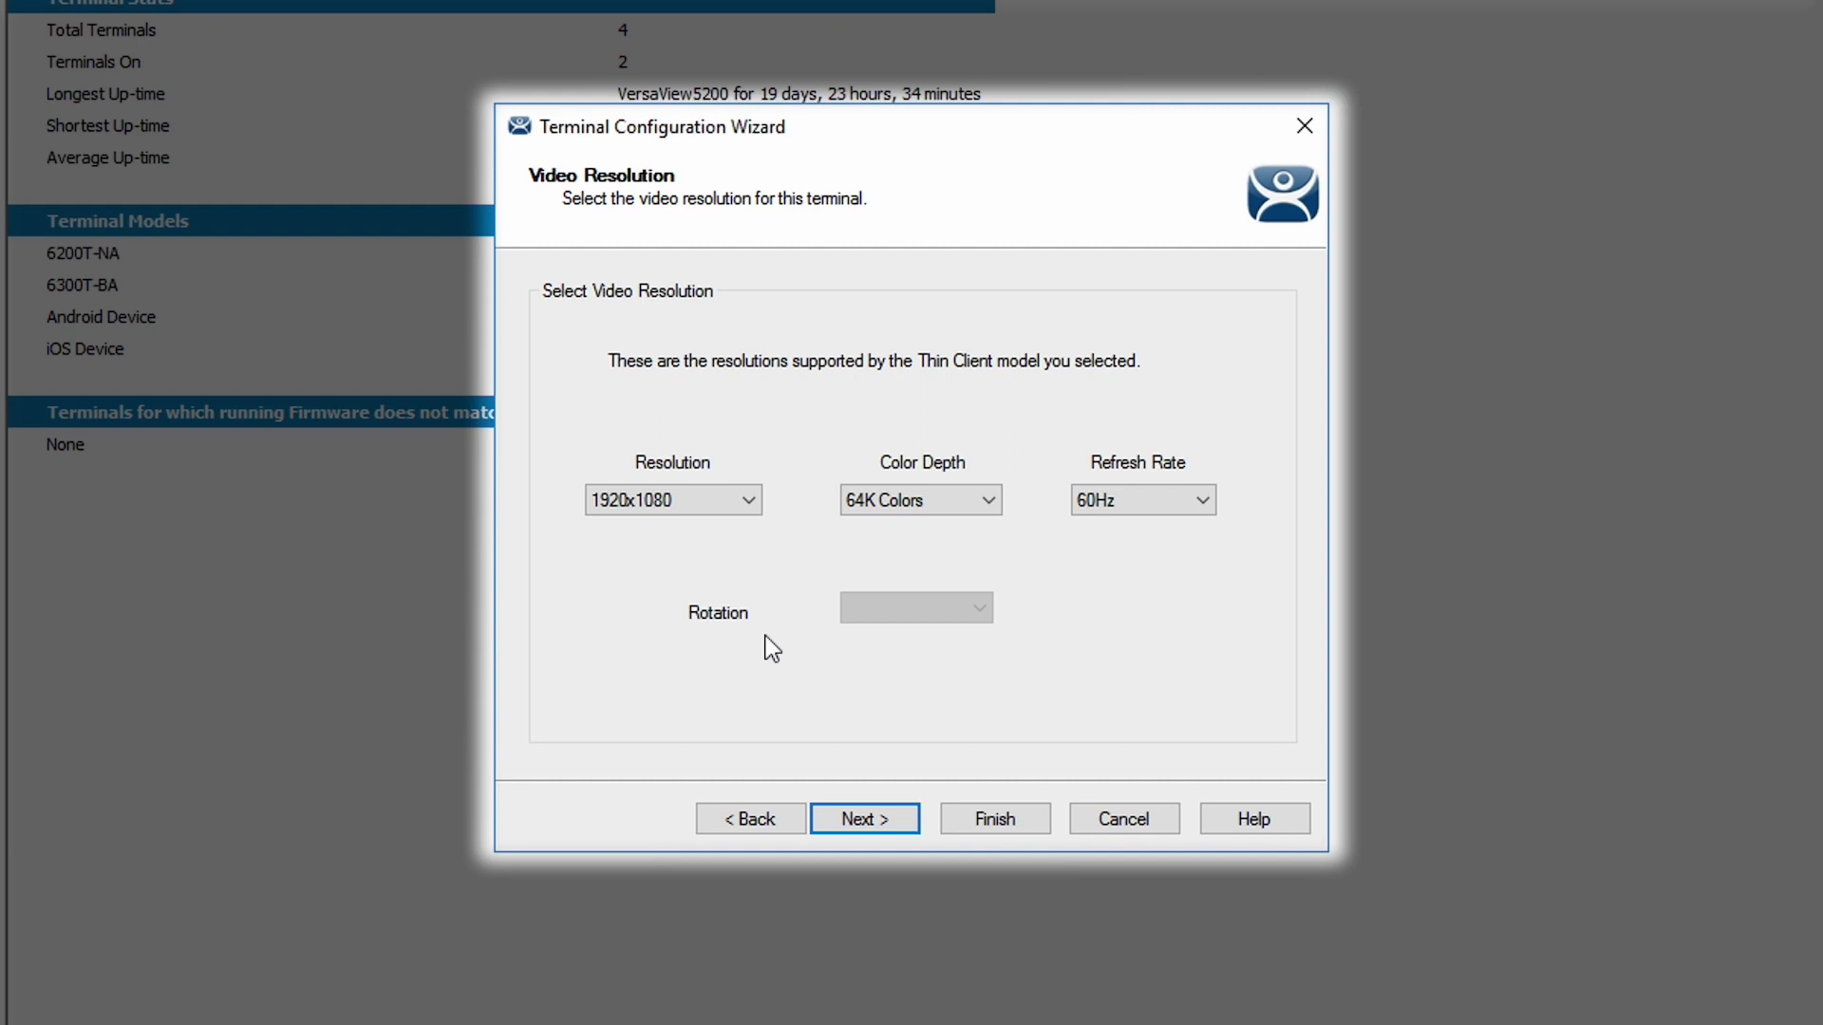
Add InstantFizz1920 from Remote Desktop Services as Test01's display client.
left_click(865, 822)
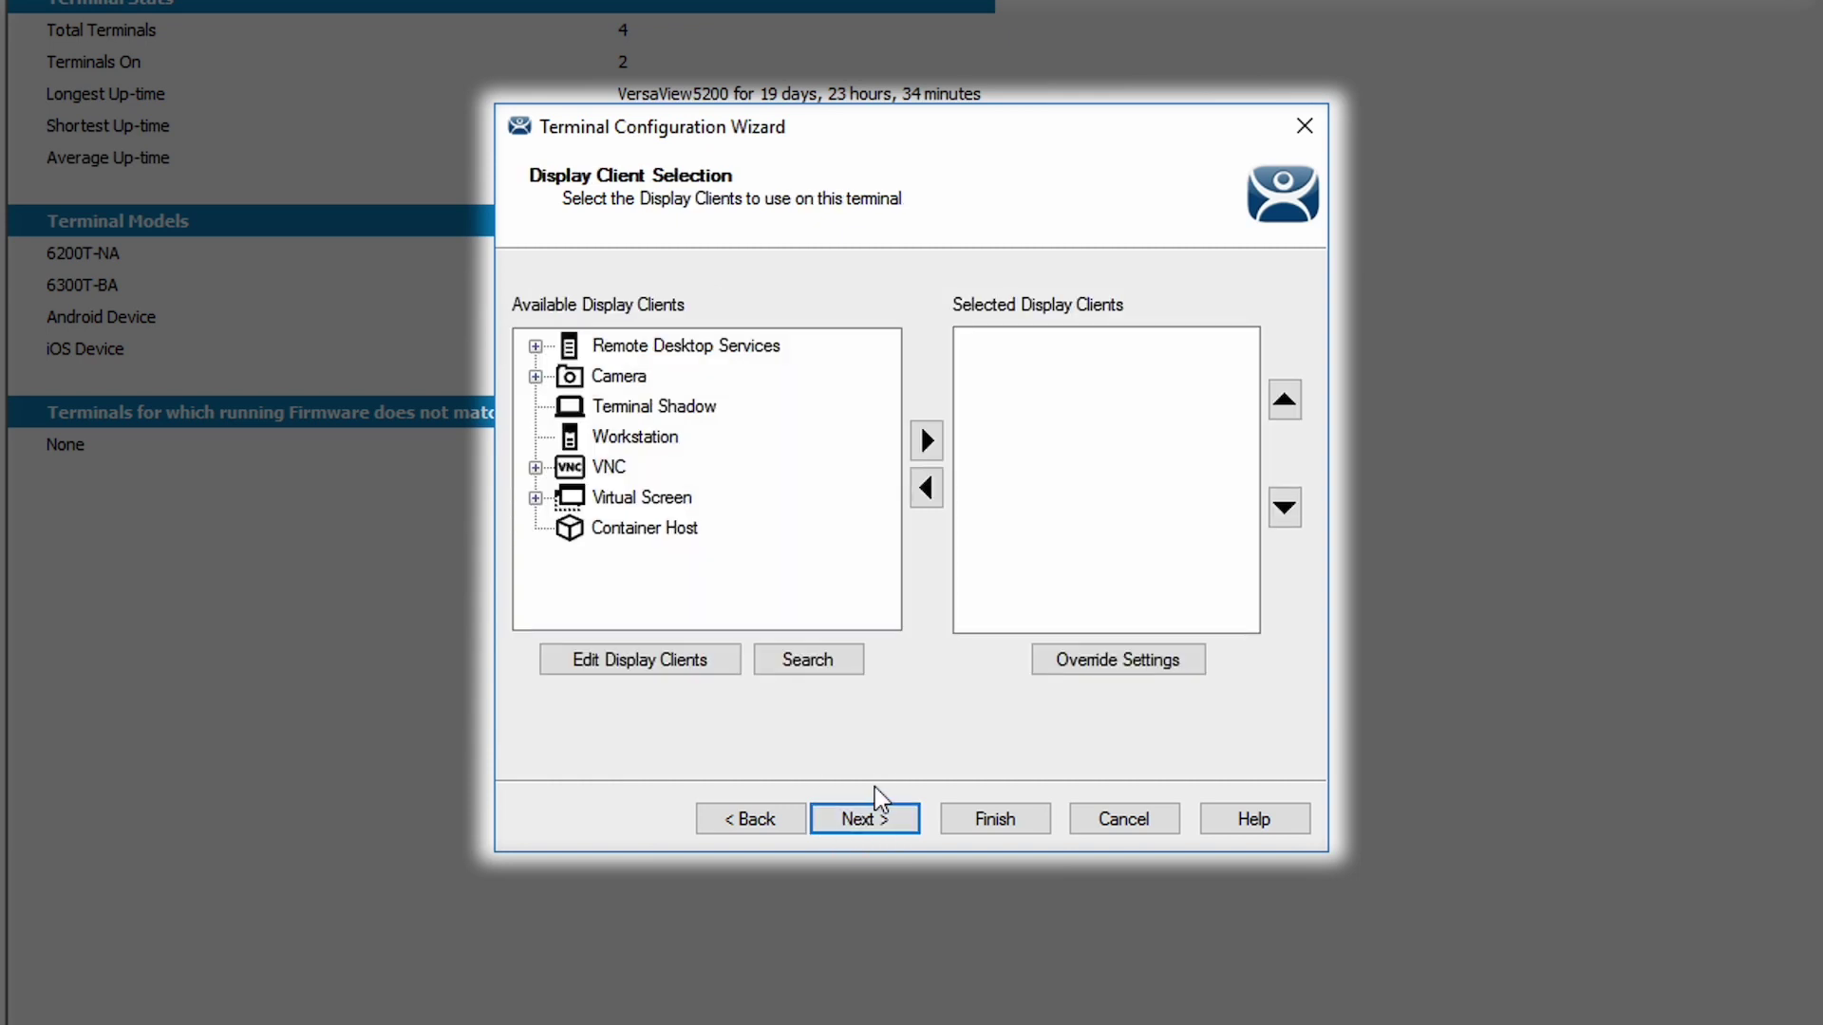
left_click(534, 347)
left_click(536, 348)
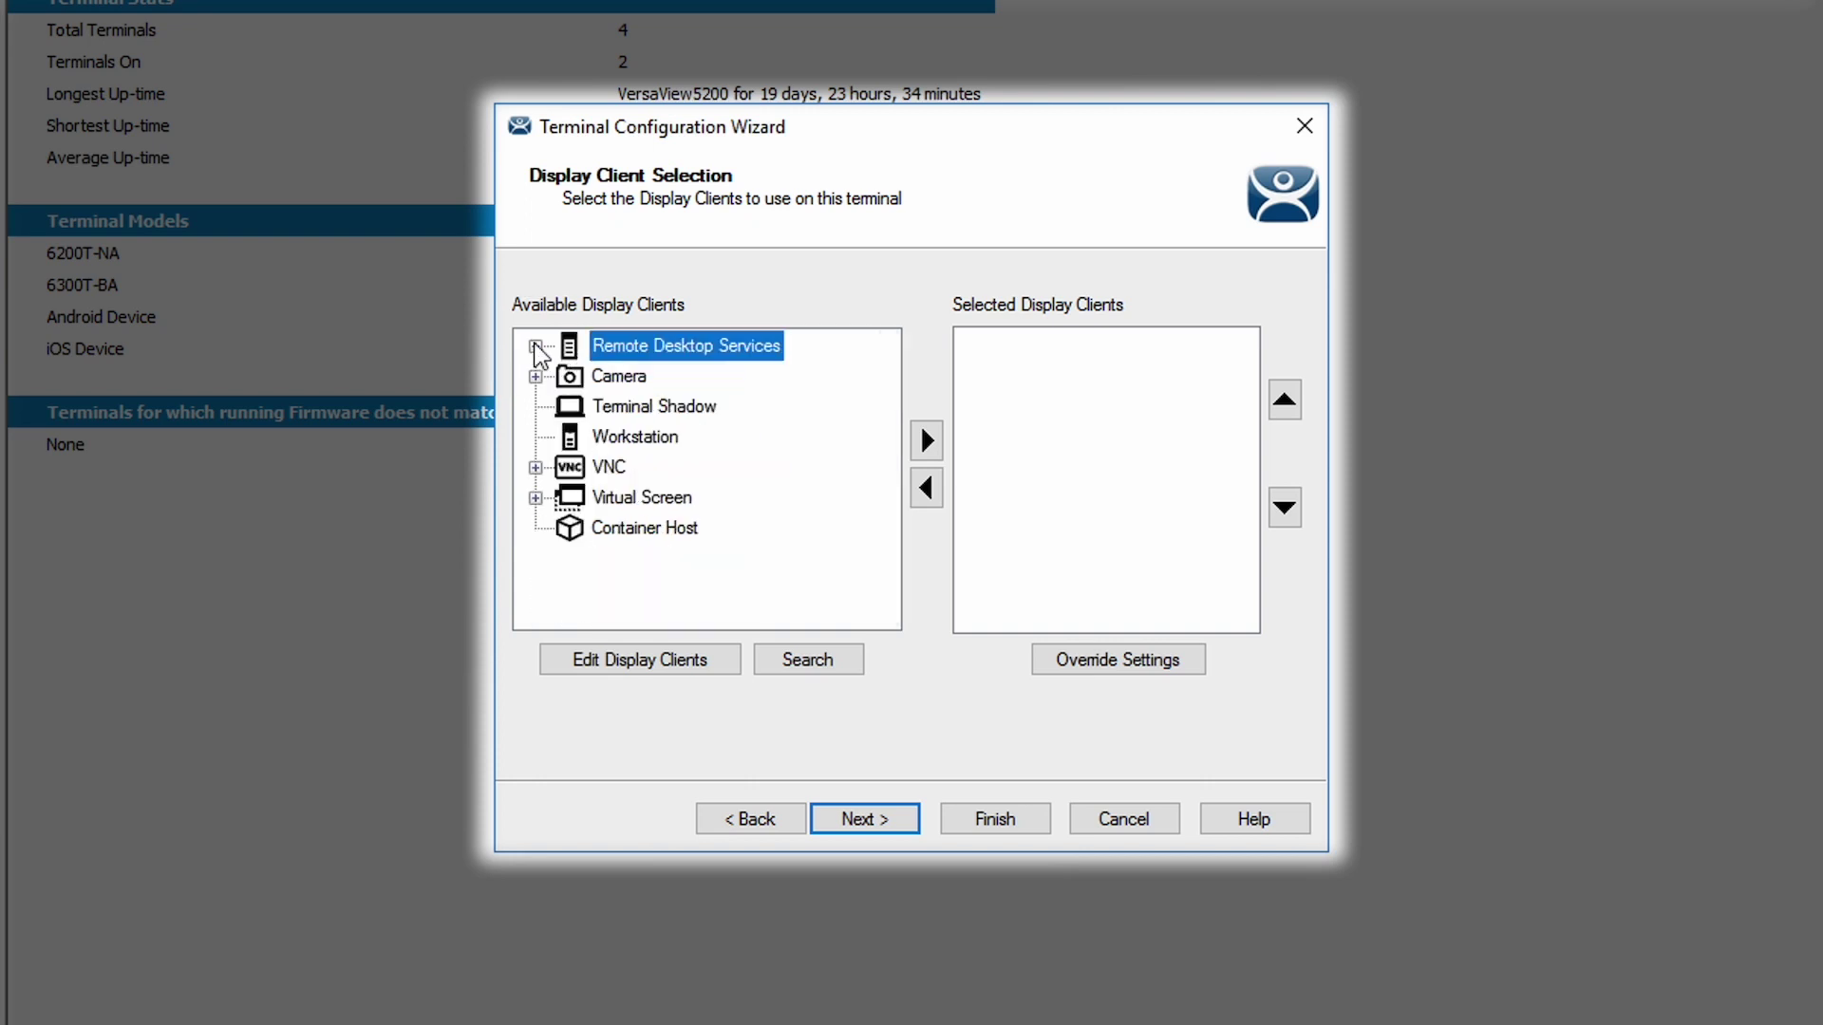
left_click(535, 348)
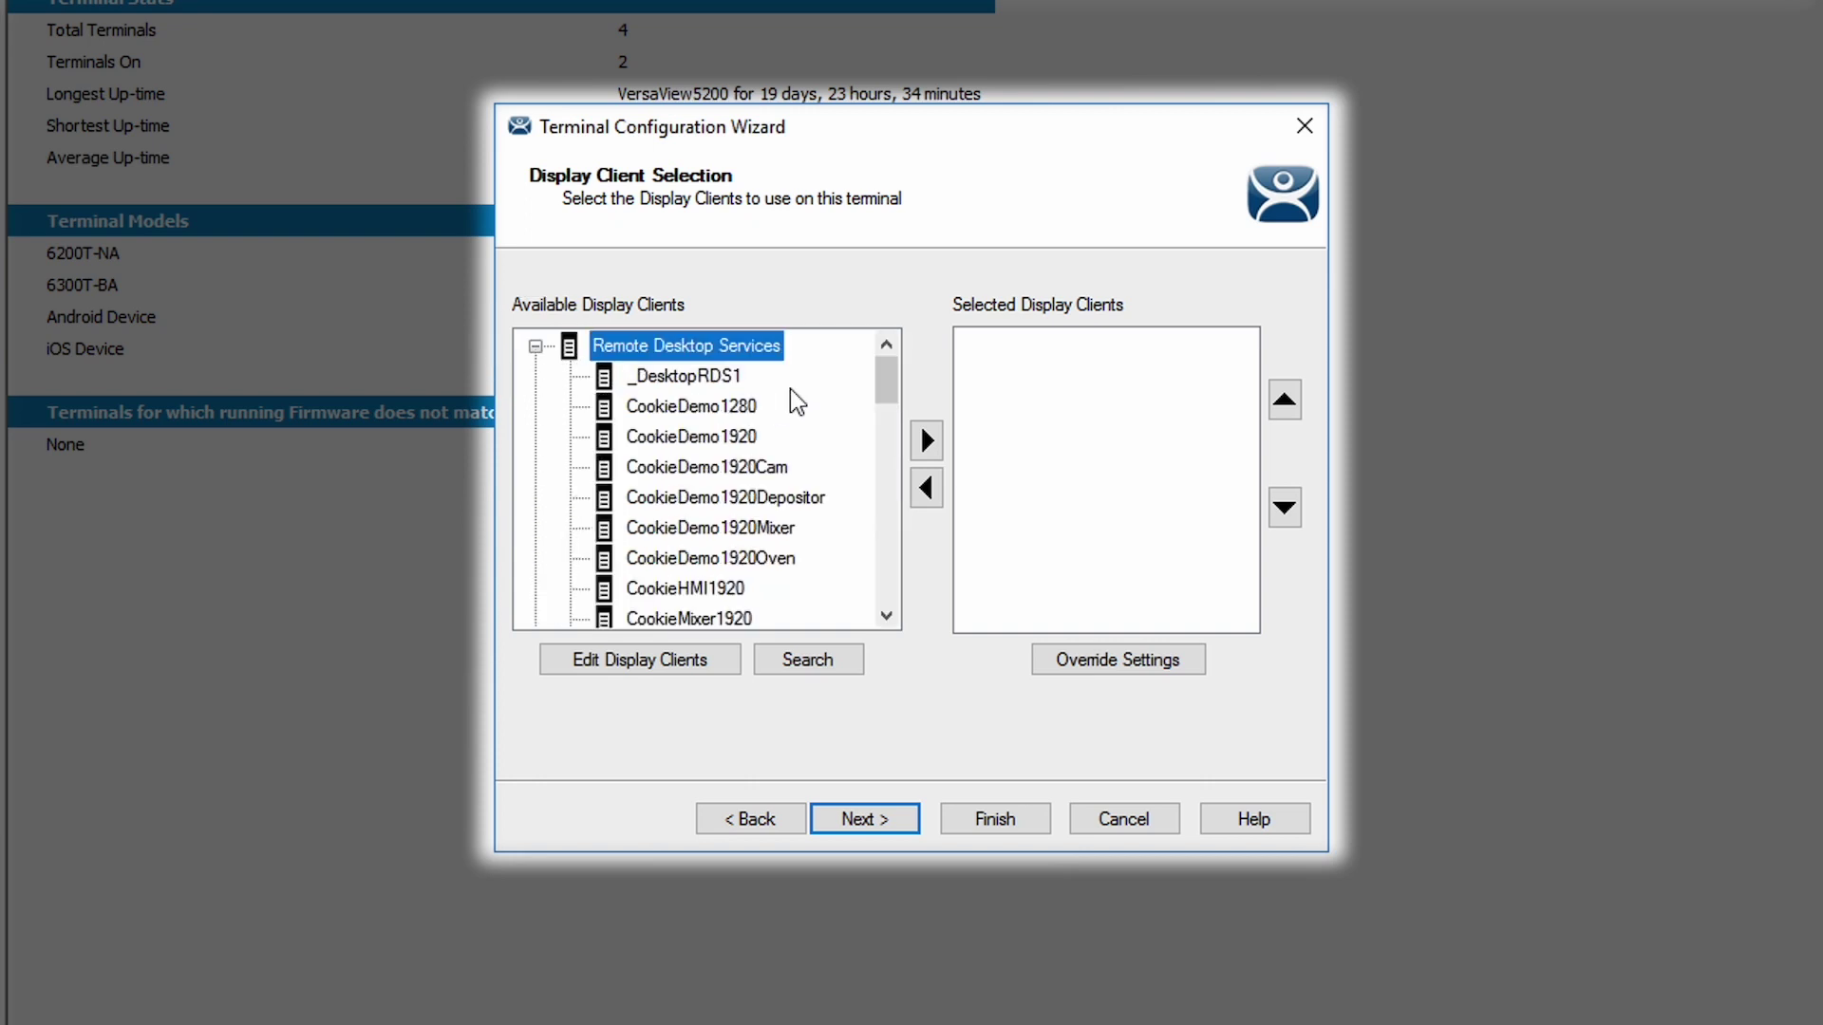
left_click_drag(892, 385, 892, 459)
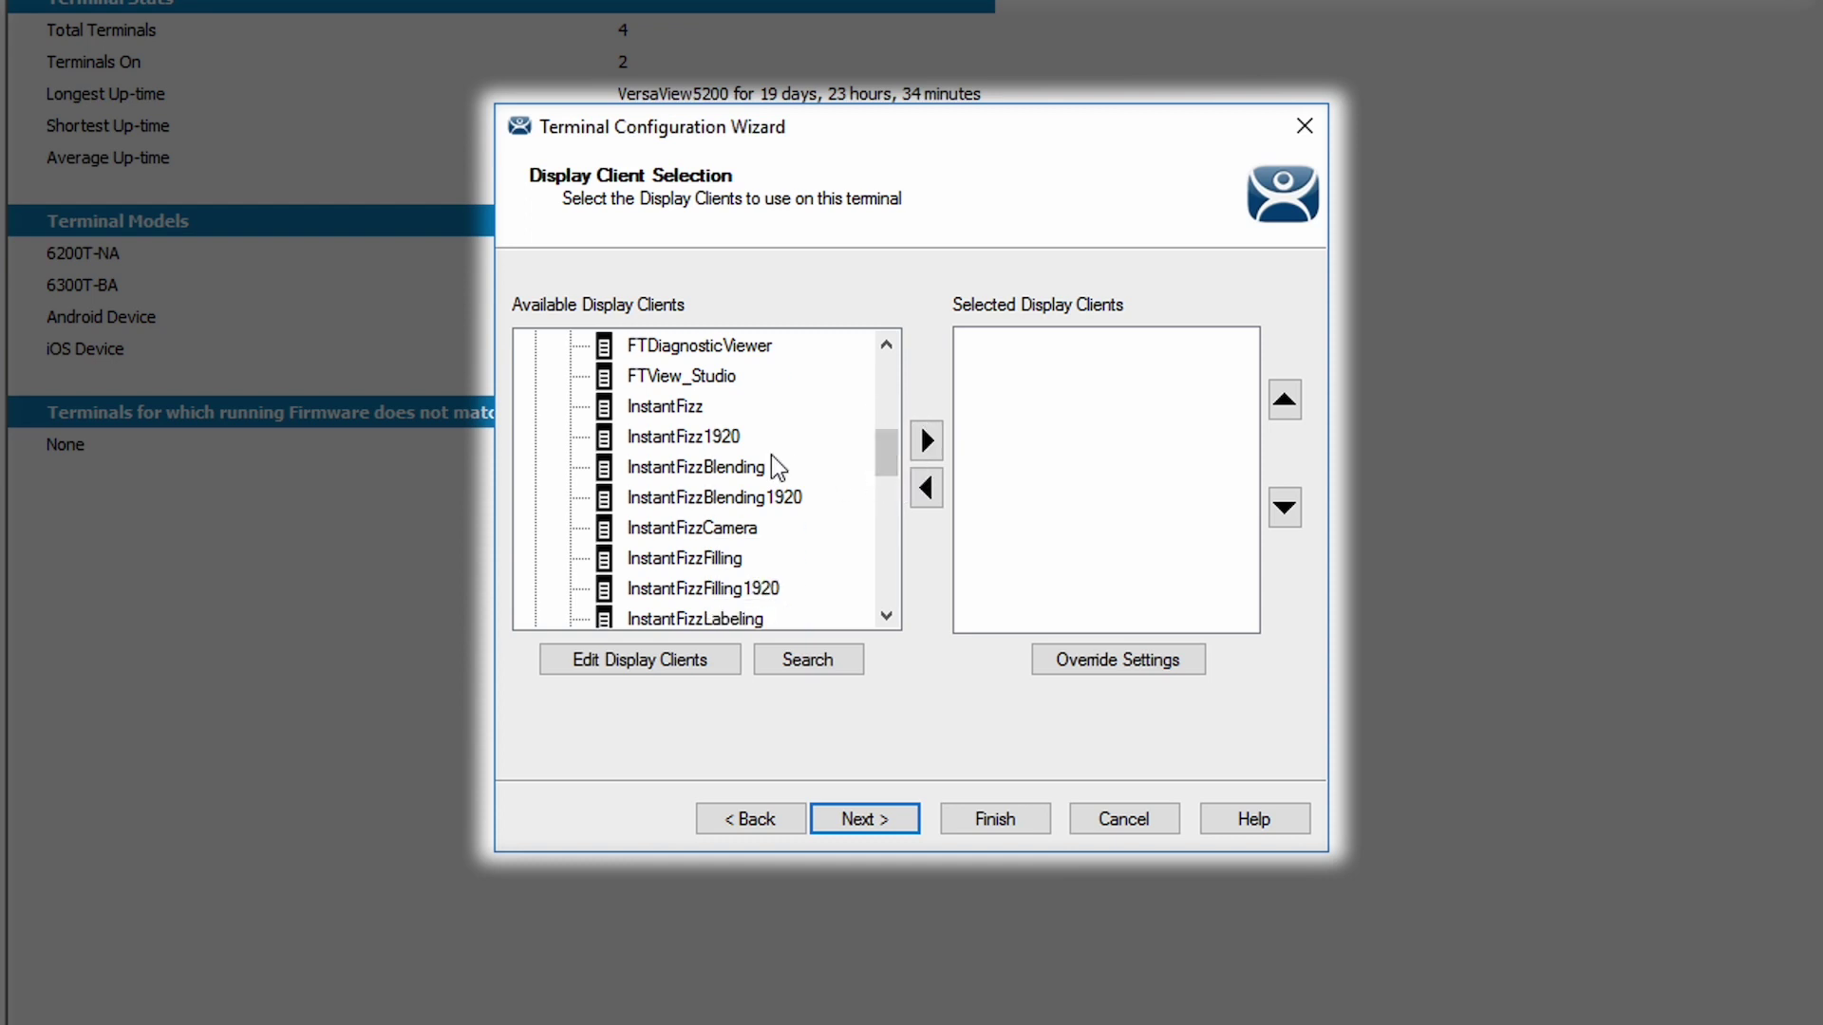
left_click(696, 440)
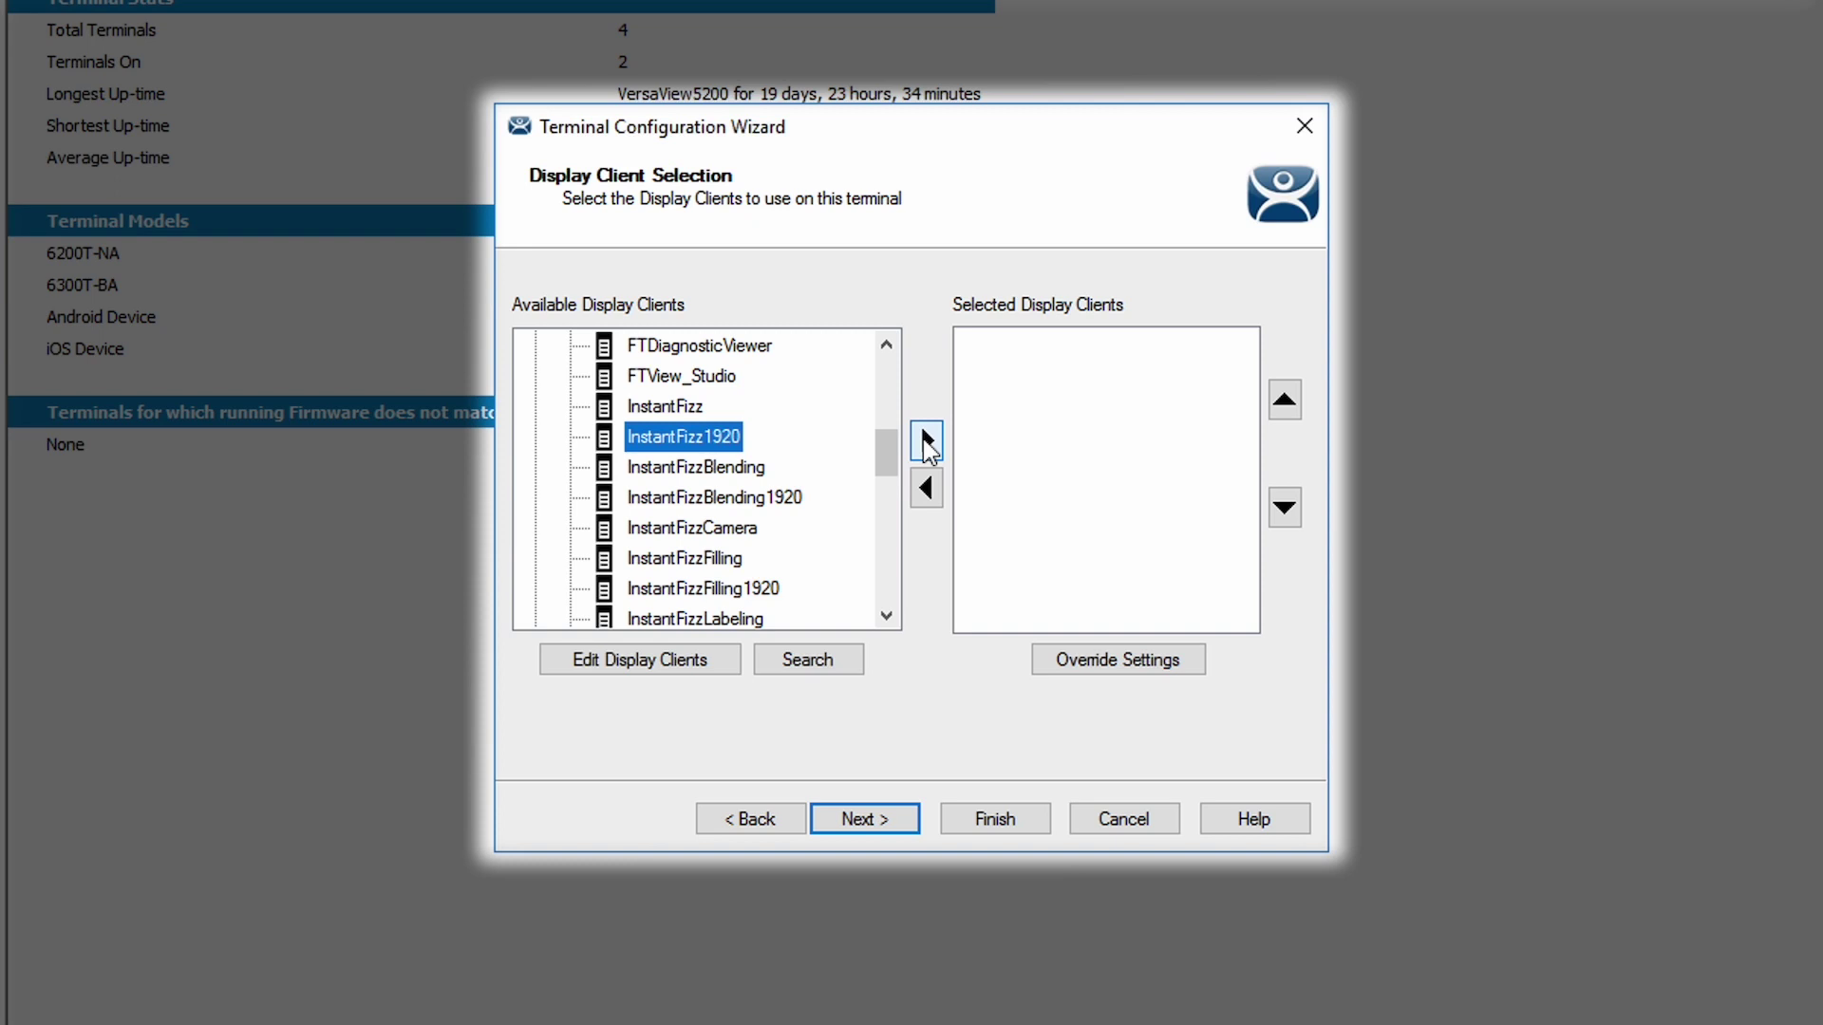
left_click(926, 442)
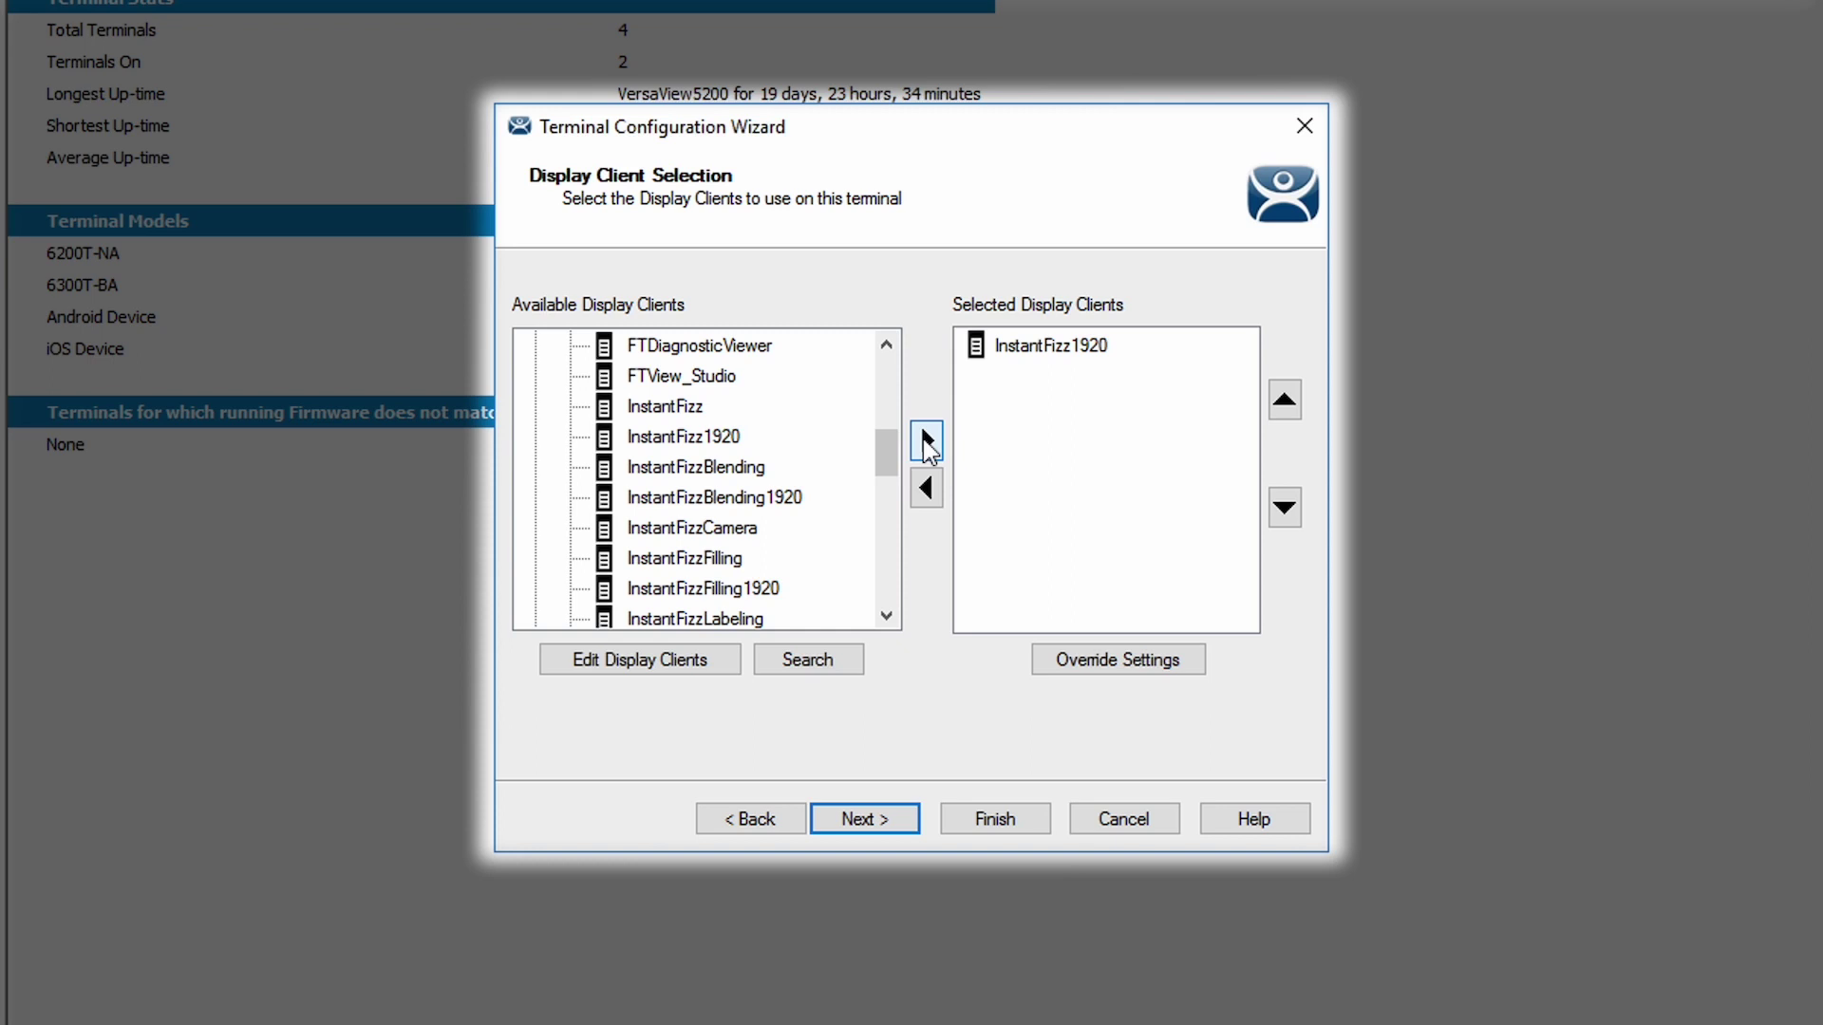
Advance from Display Client Selection to Terminal Interface Options, keeping Show Selector on Terminal.
left_click(888, 823)
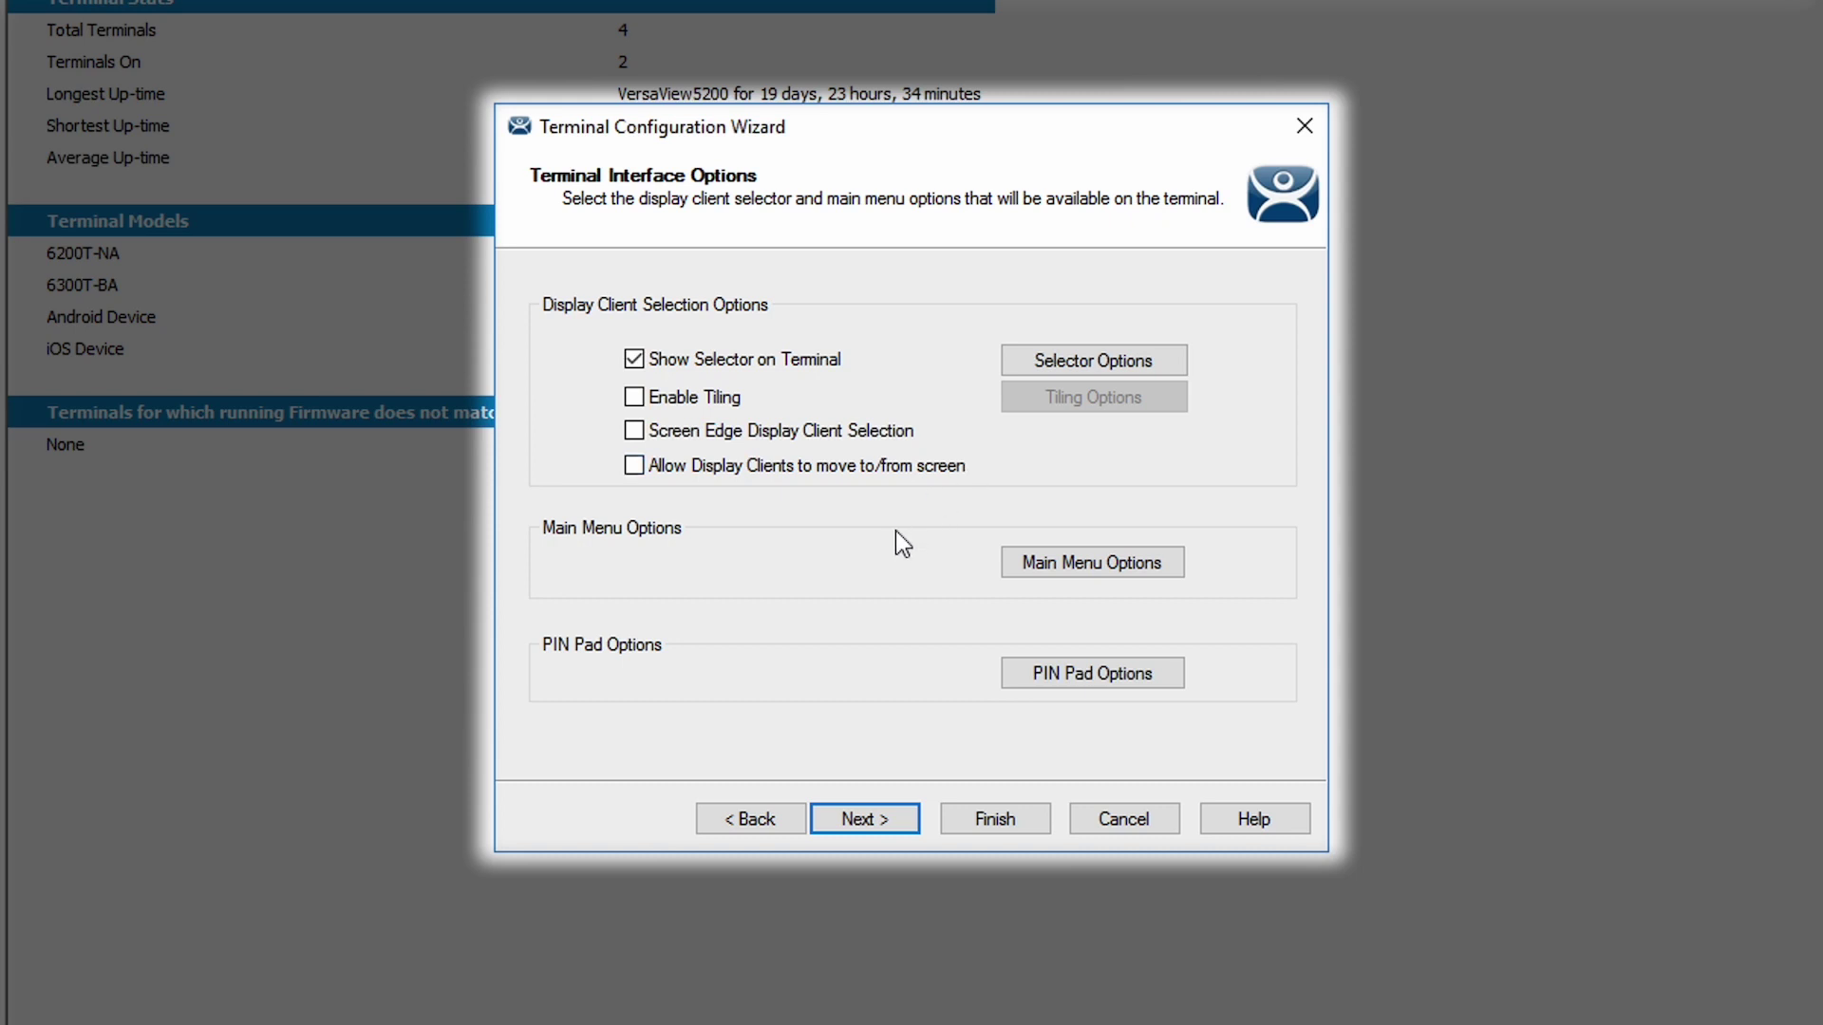
left_click(1057, 568)
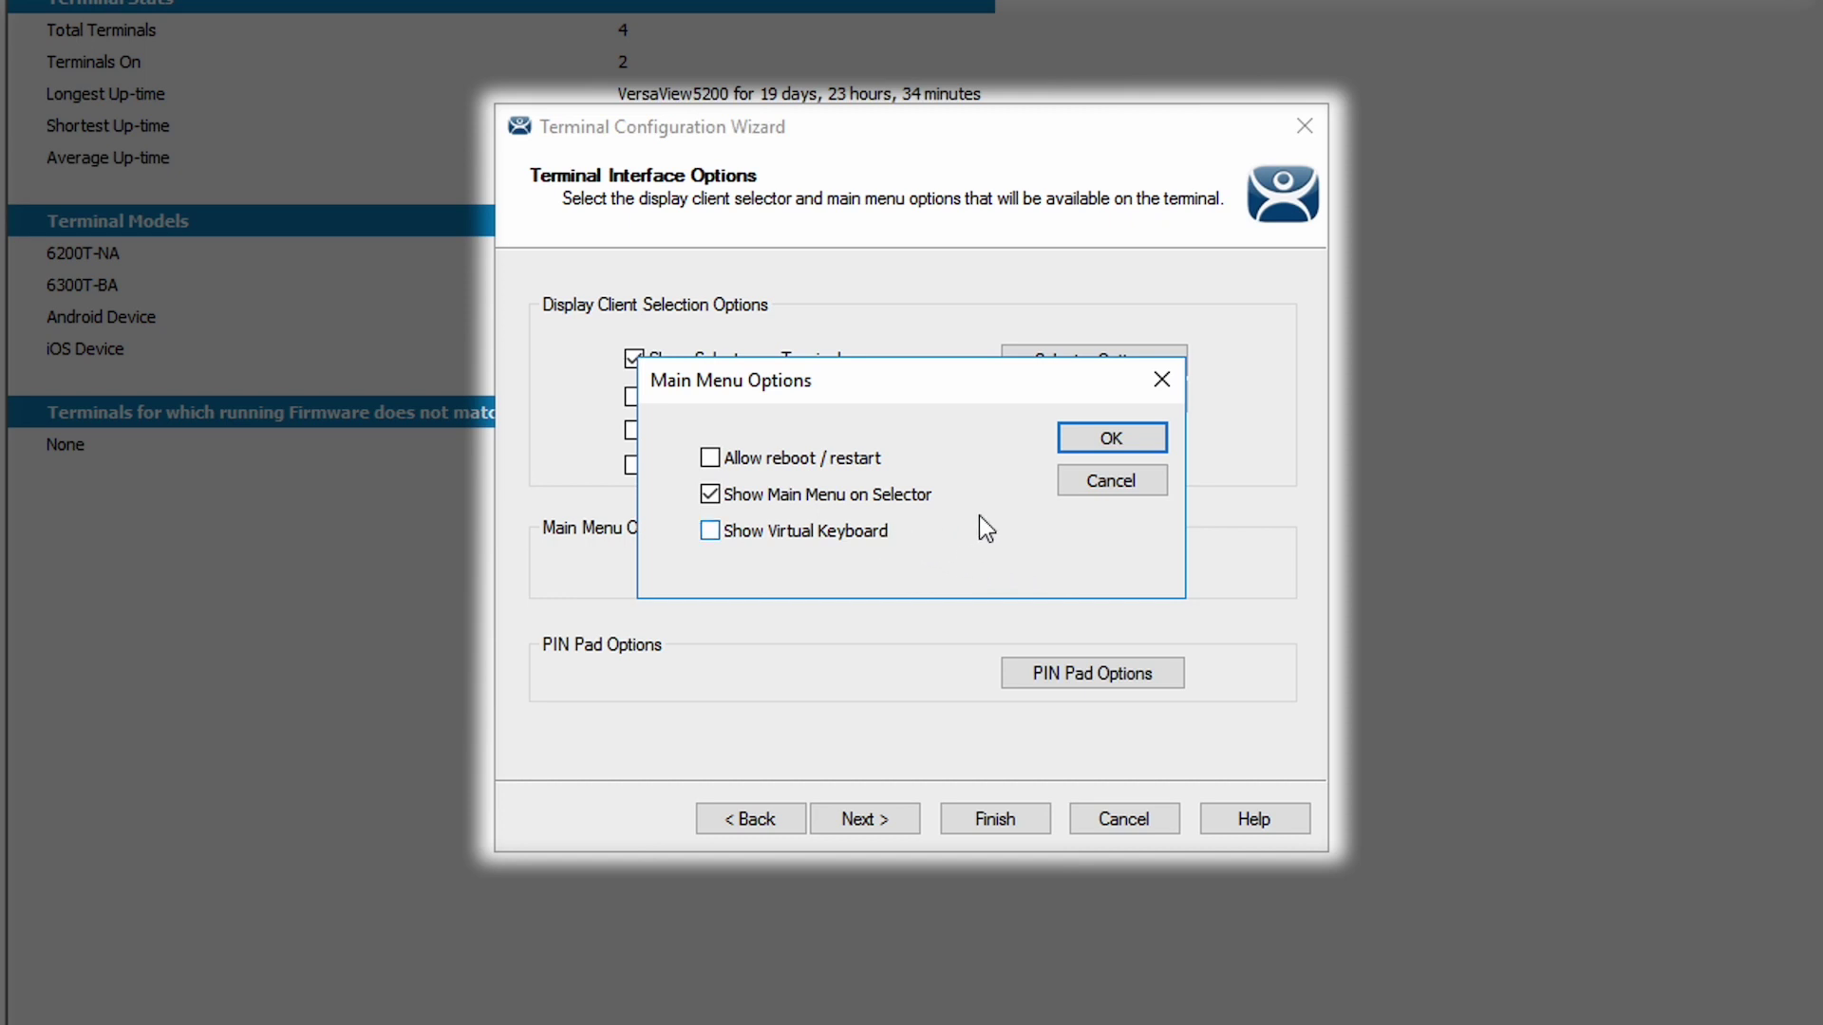
left_click(1088, 483)
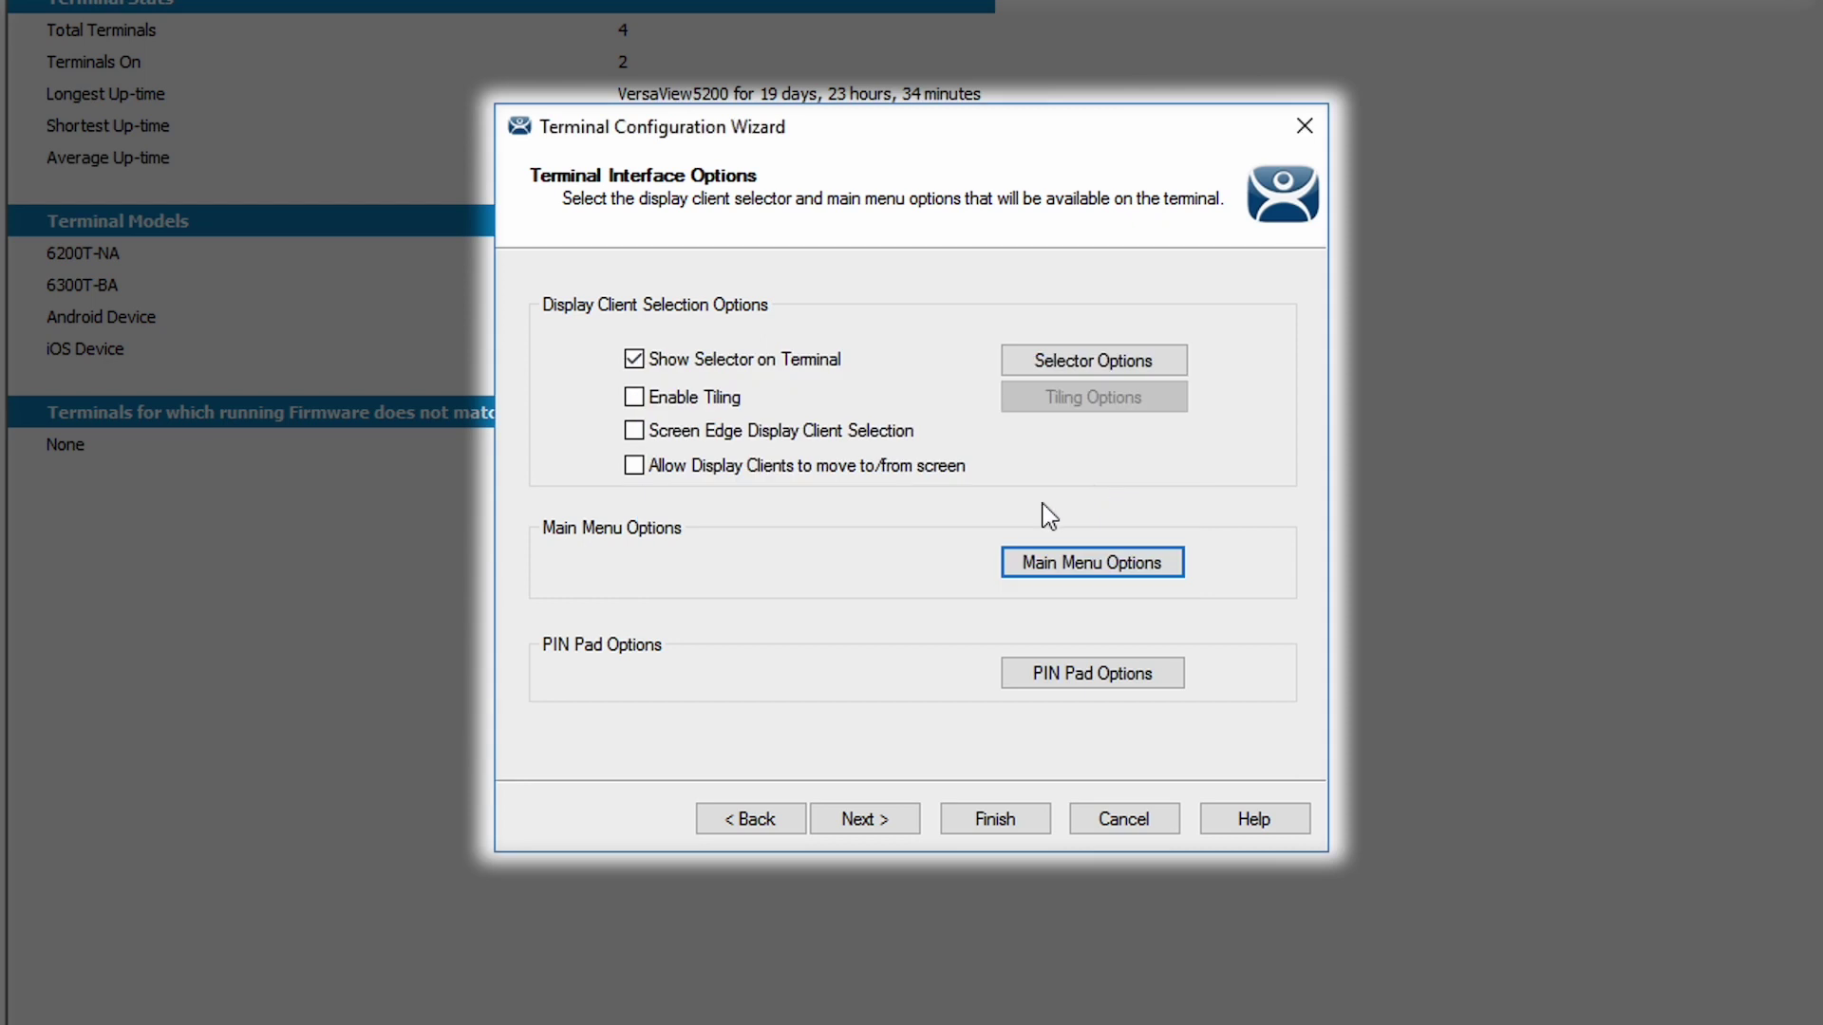
left_click(1052, 670)
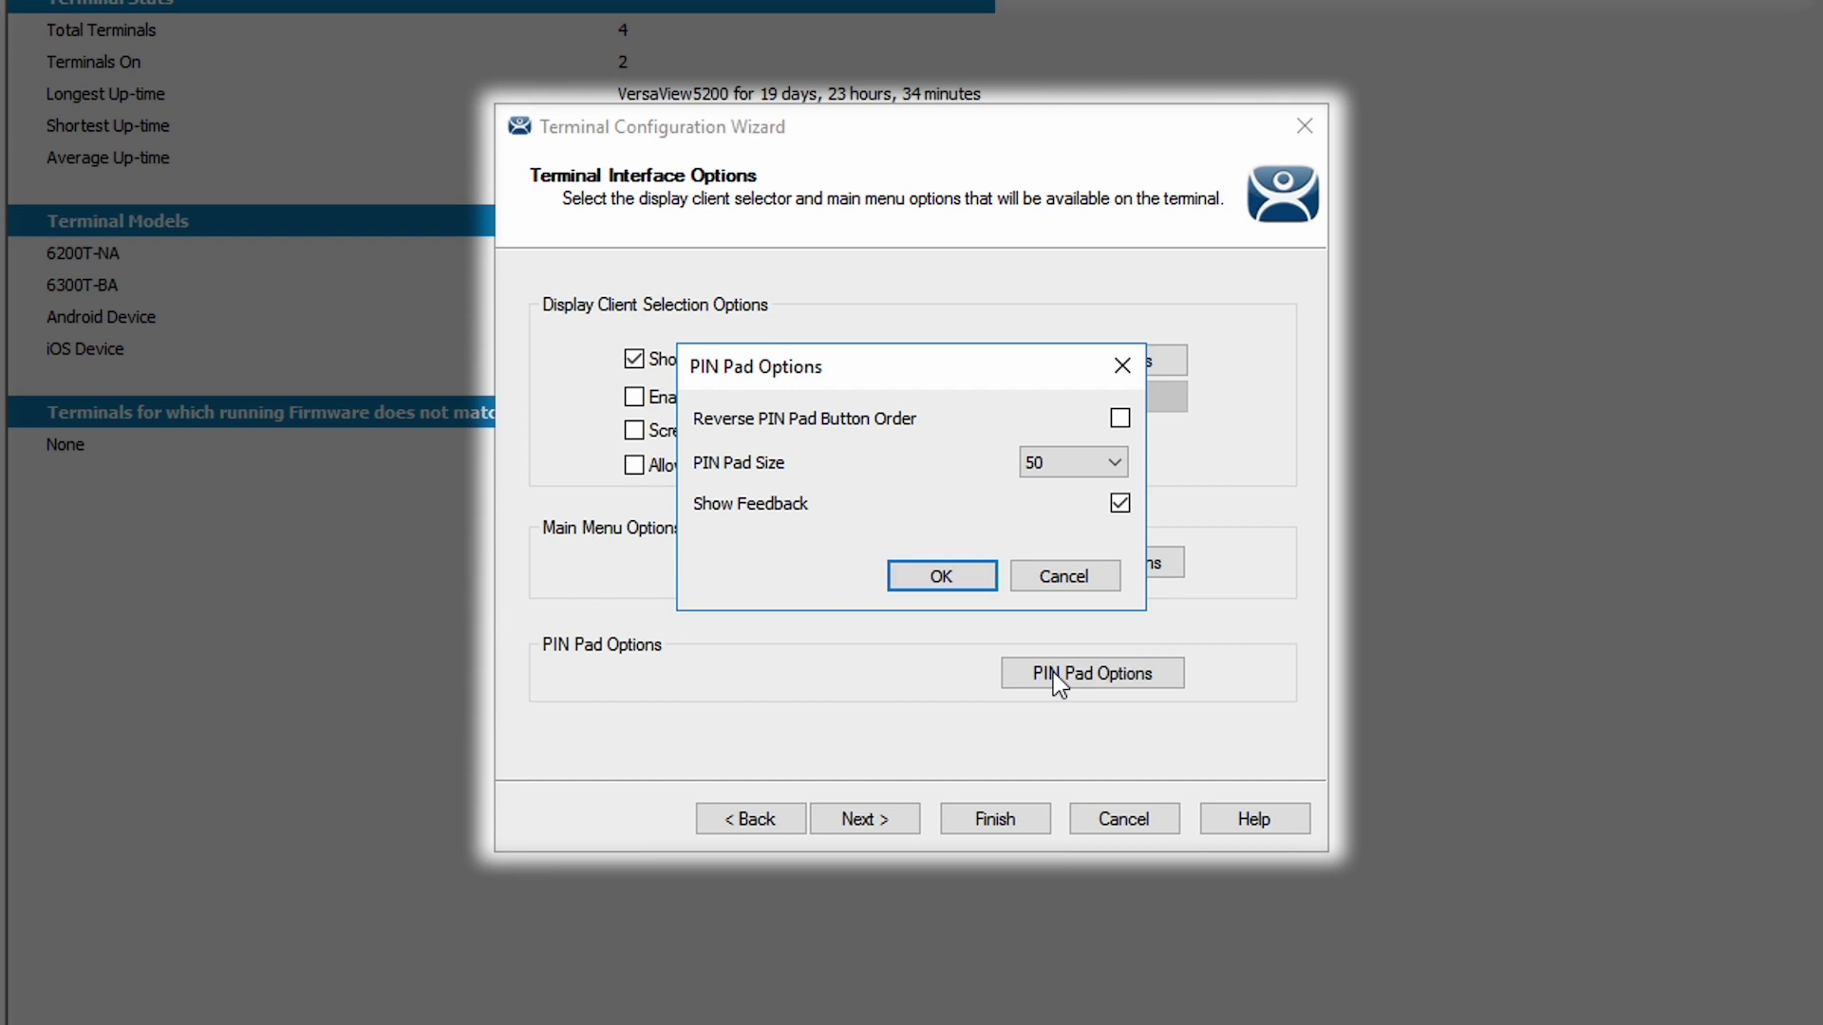
left_click(1063, 578)
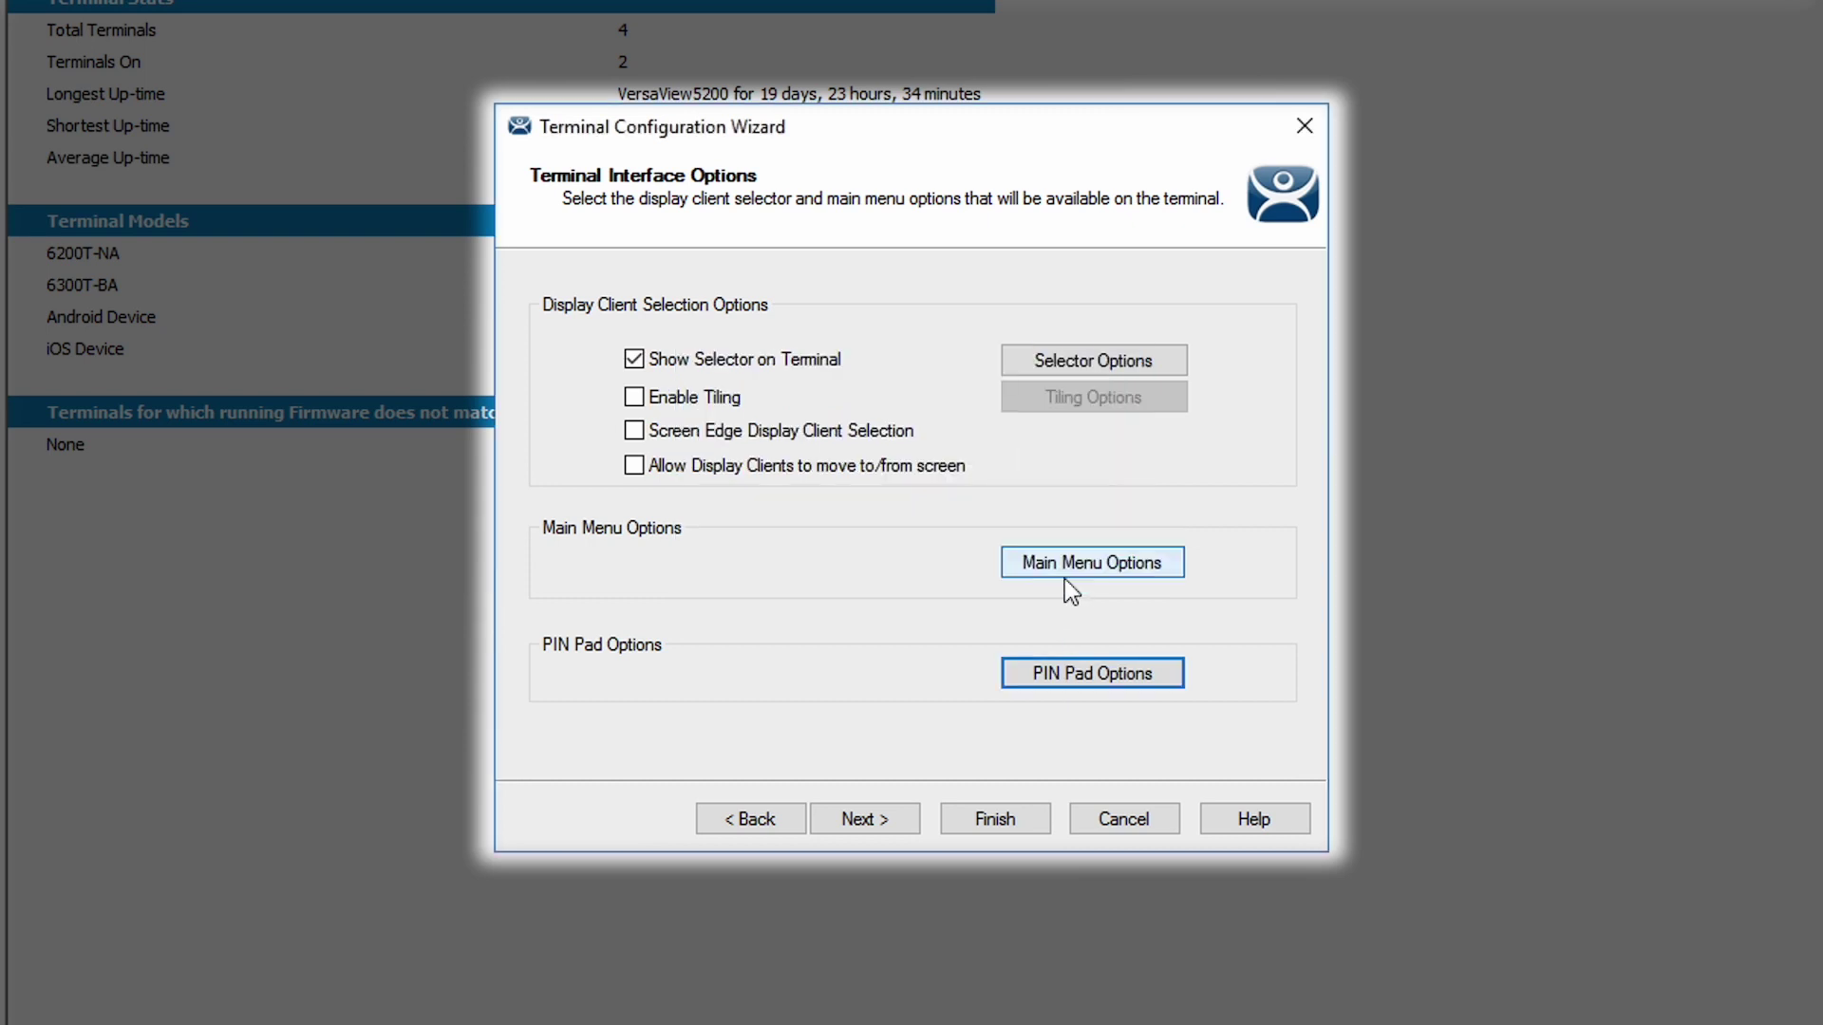
left_click(867, 822)
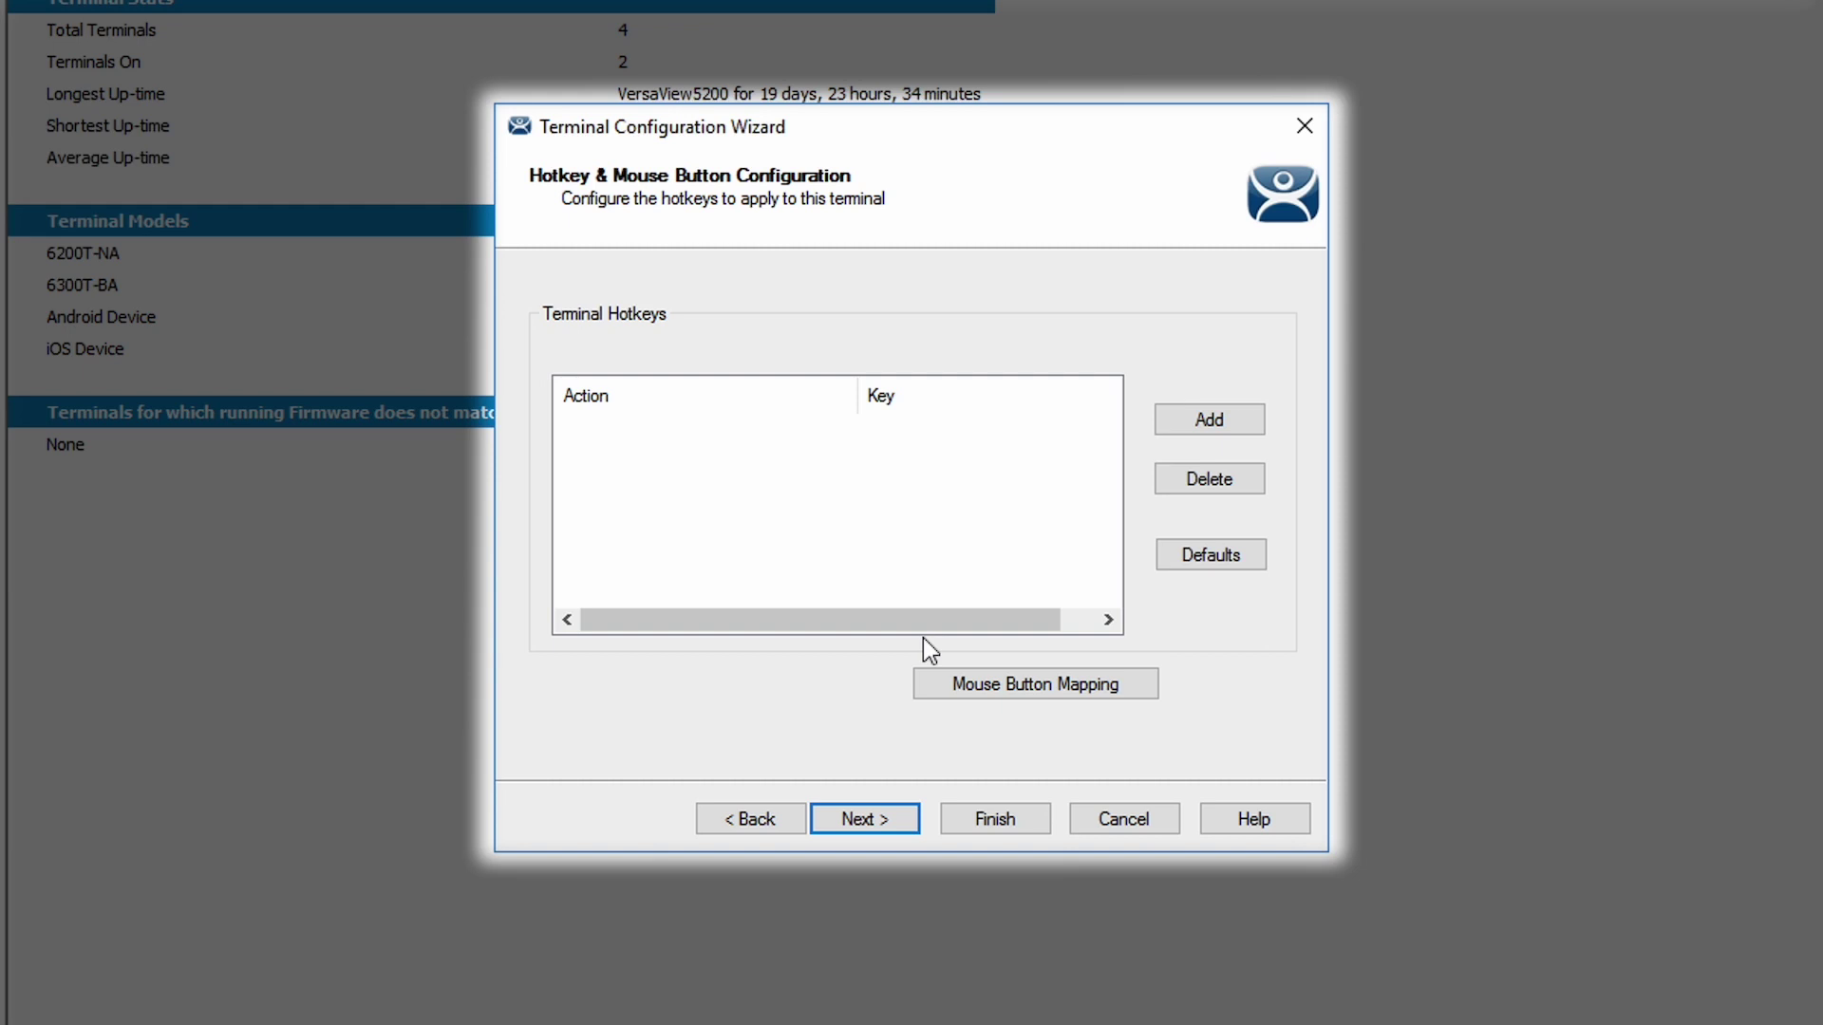
Skip hotkeys and choose an Active Directory user on domain tmlab.loc as the log-in Username.
left_click(870, 818)
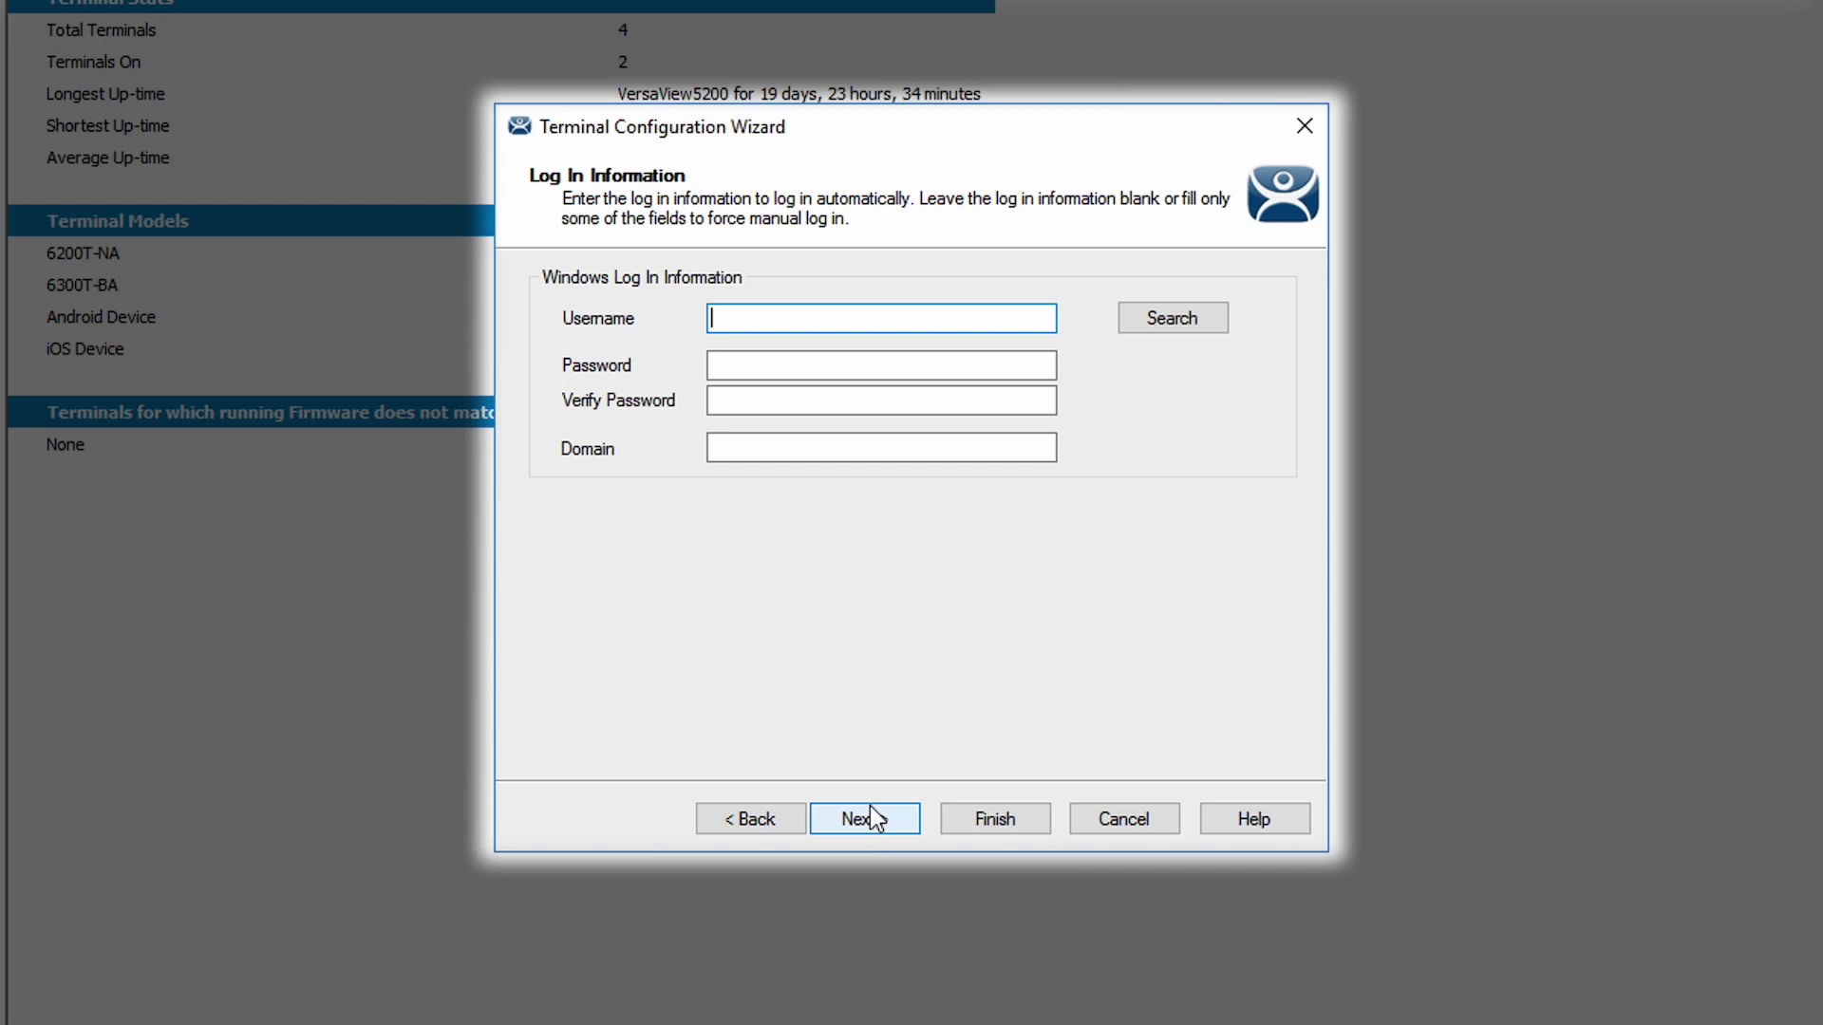
left_click(1175, 319)
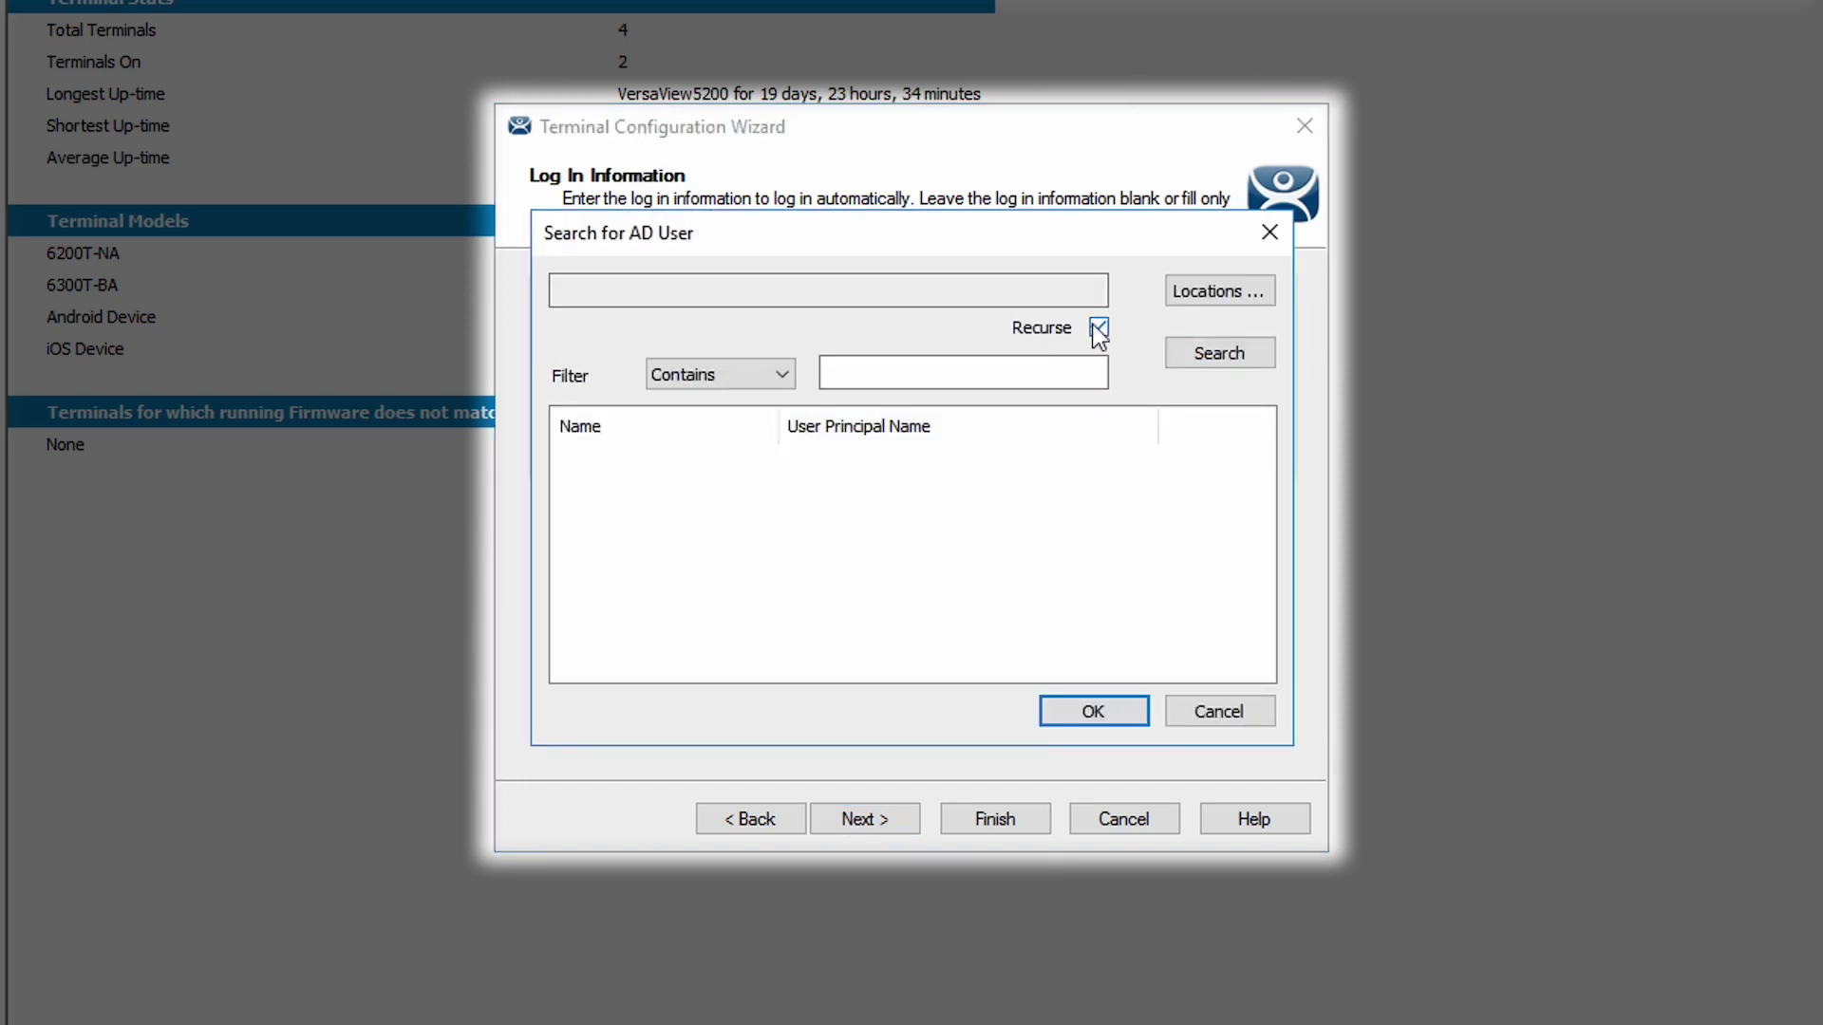
left_click(1037, 370)
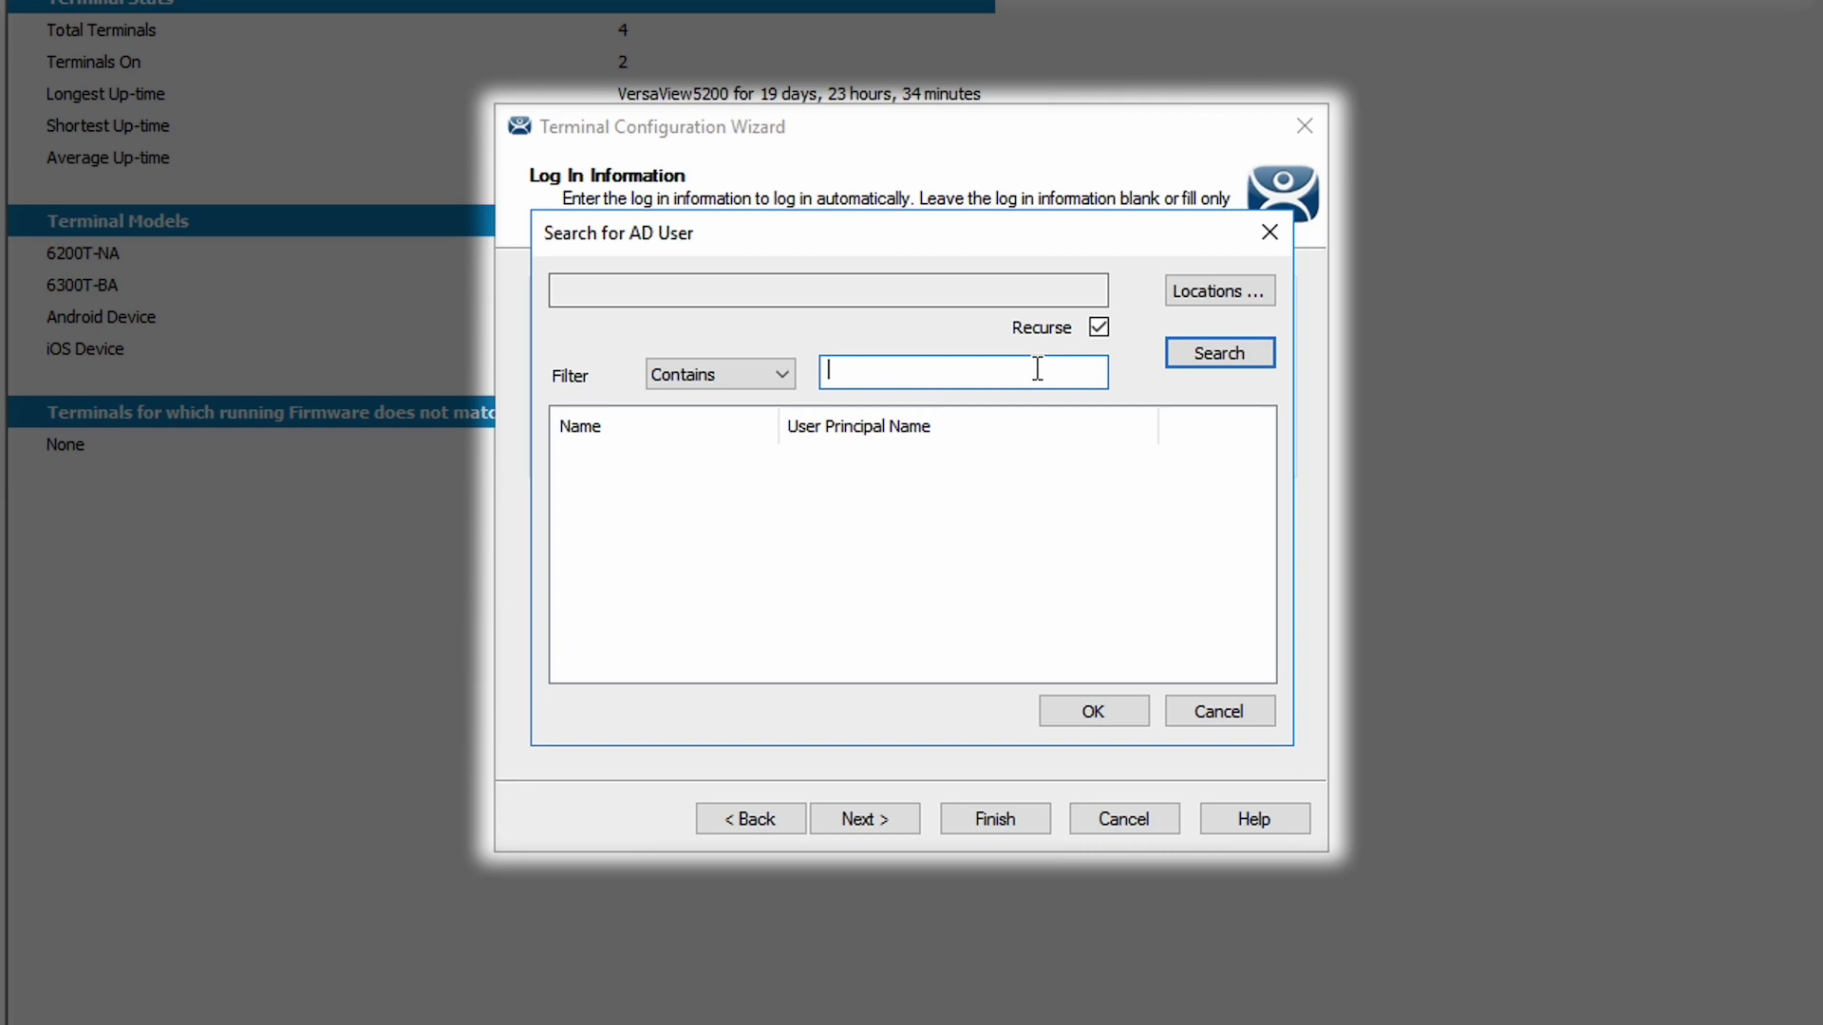
type("u")
key("BackSpace")
left_click(1216, 353)
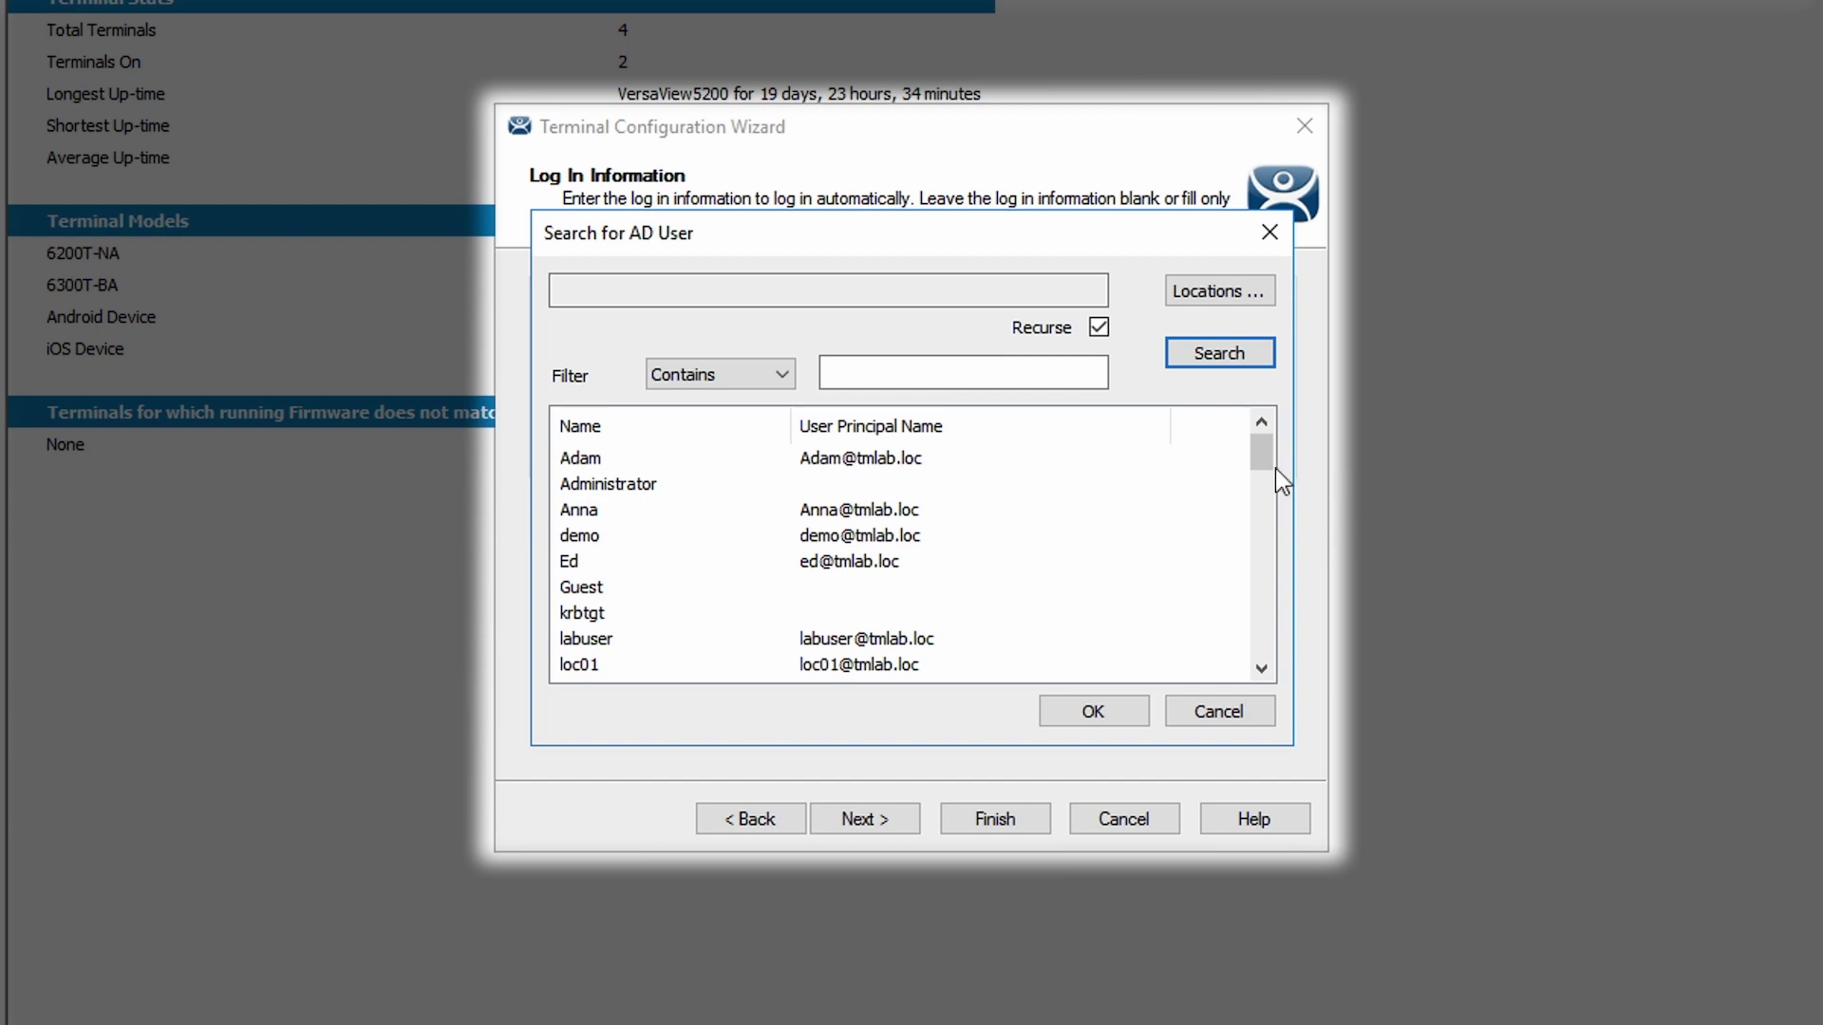
left_click_drag(1263, 463, 1230, 534)
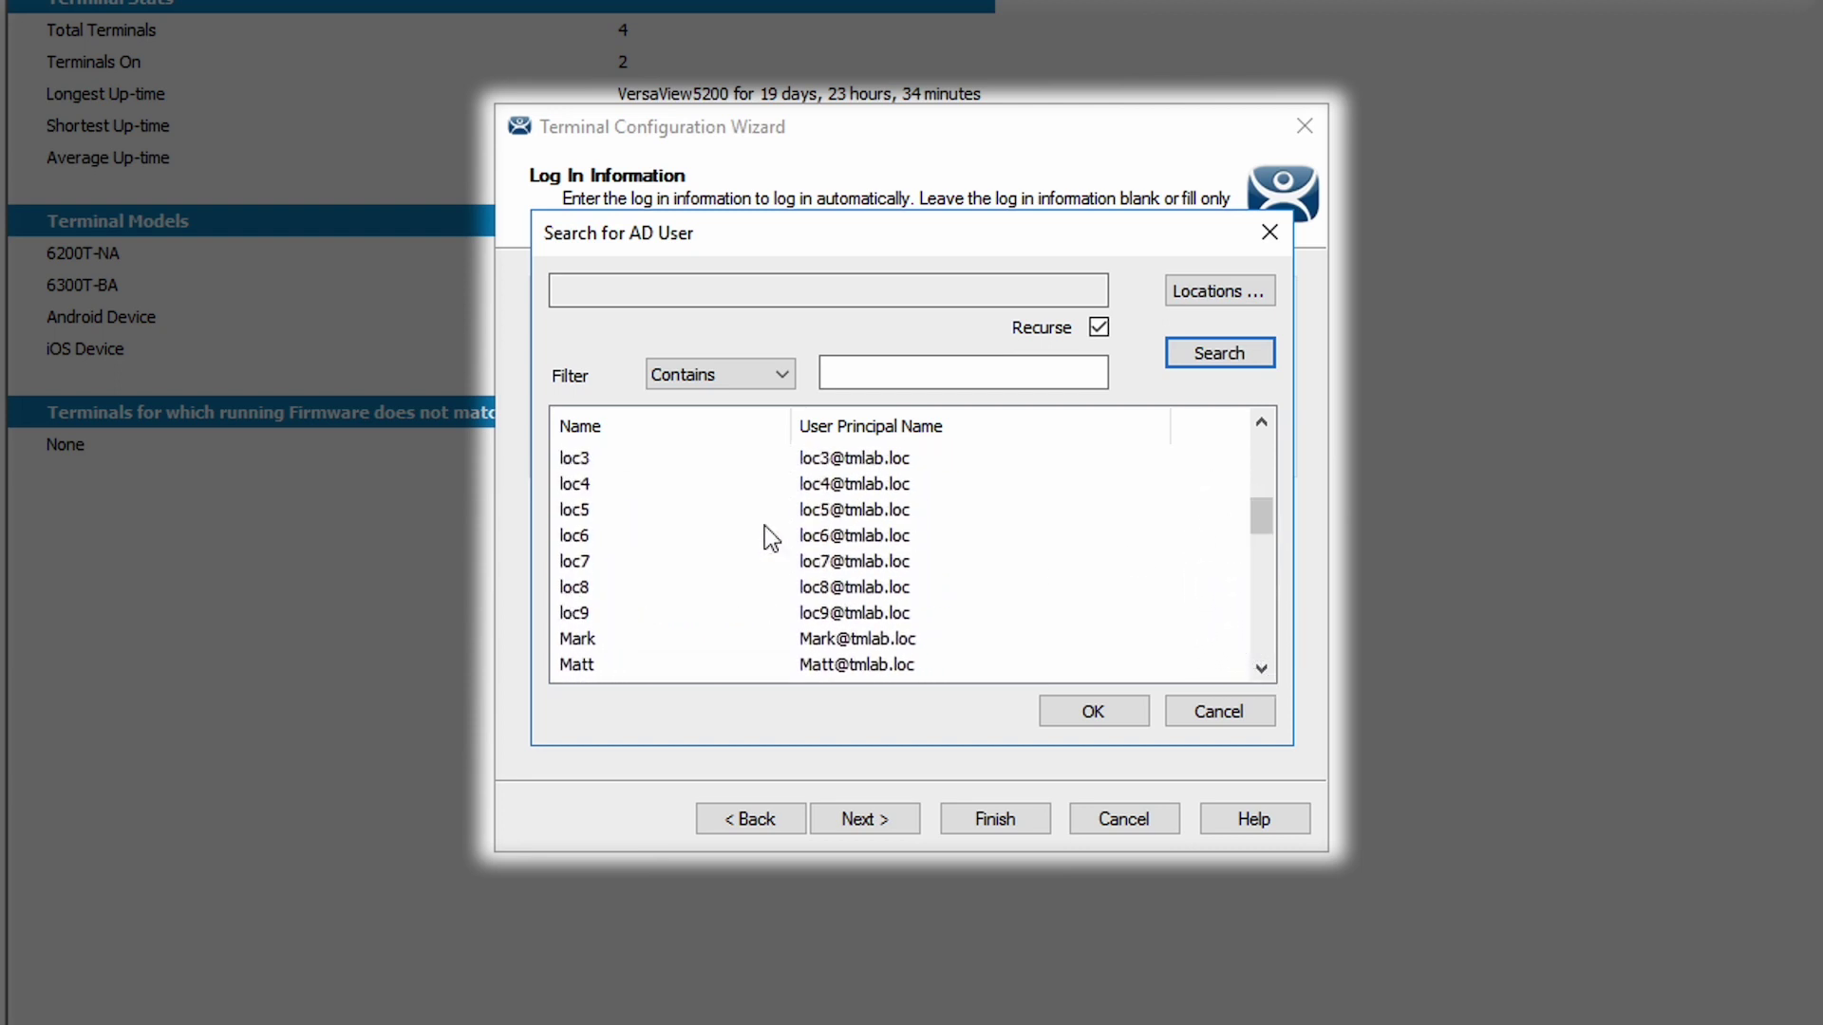
left_click(582, 511)
left_click(1062, 711)
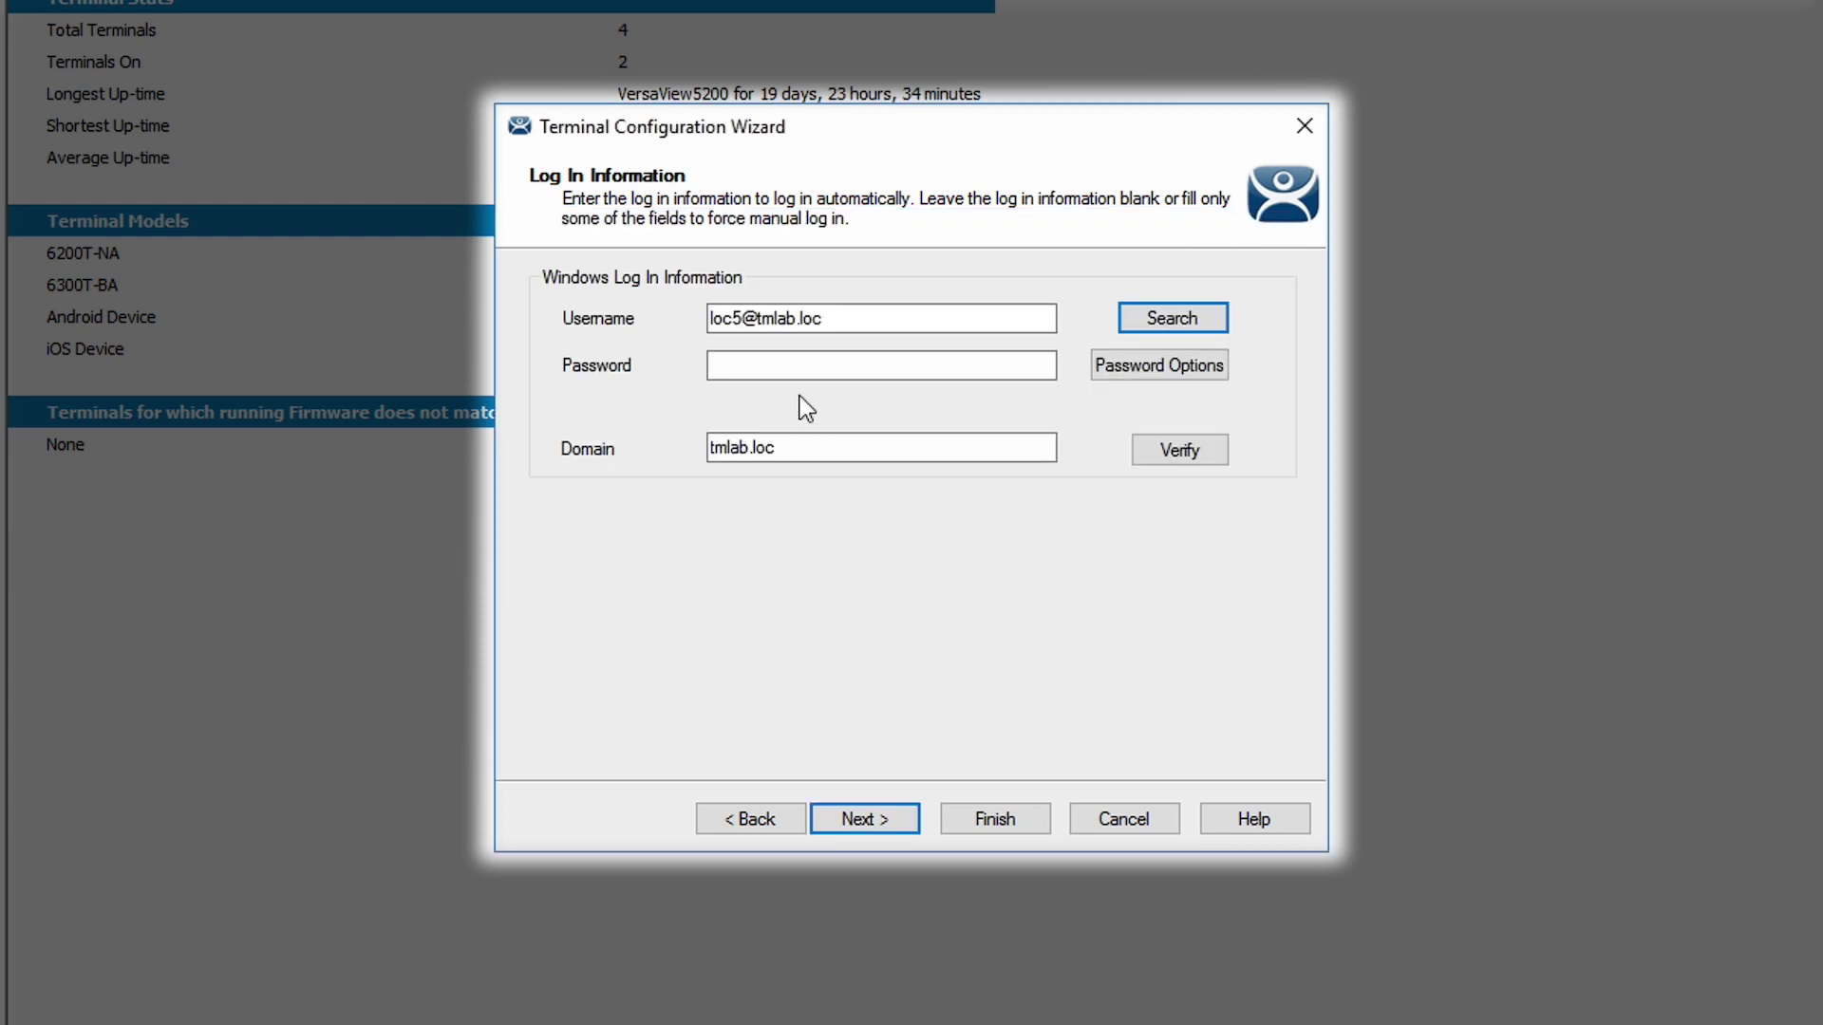
Enter the account password and verify the credentials.
left_click(793, 367)
type("p")
left_click(1179, 450)
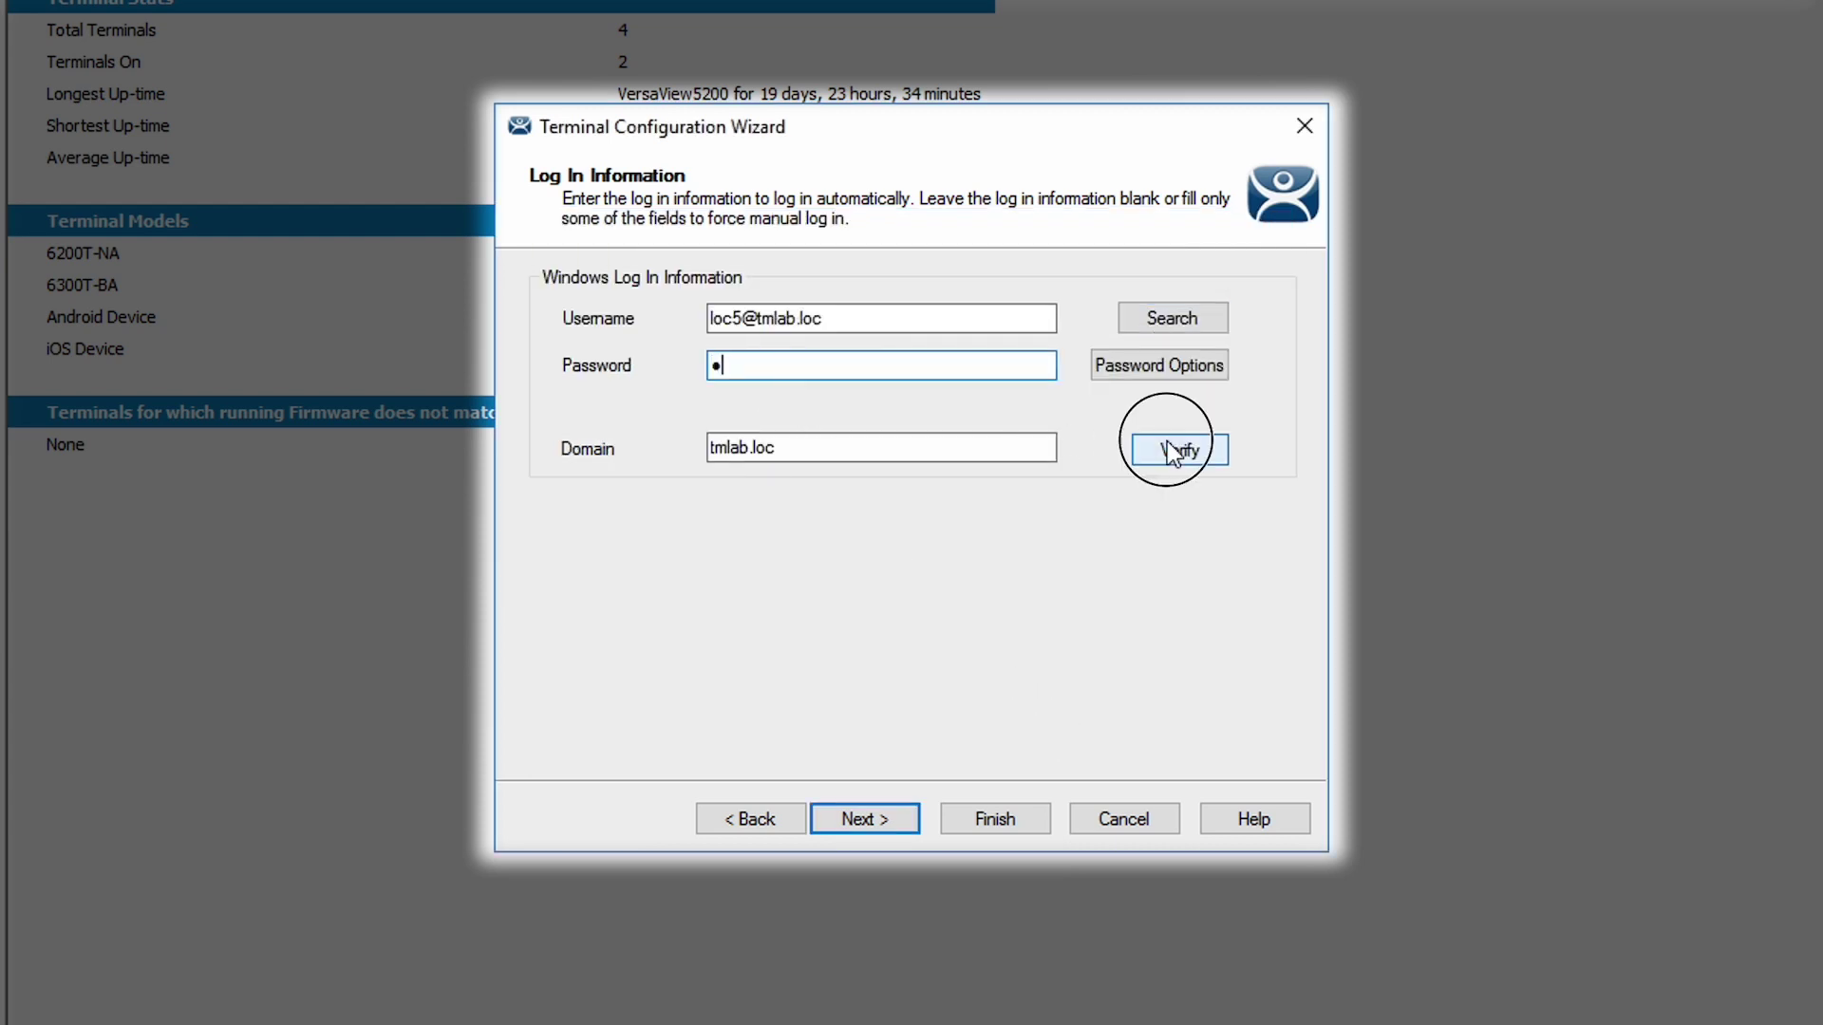
left_click(1044, 553)
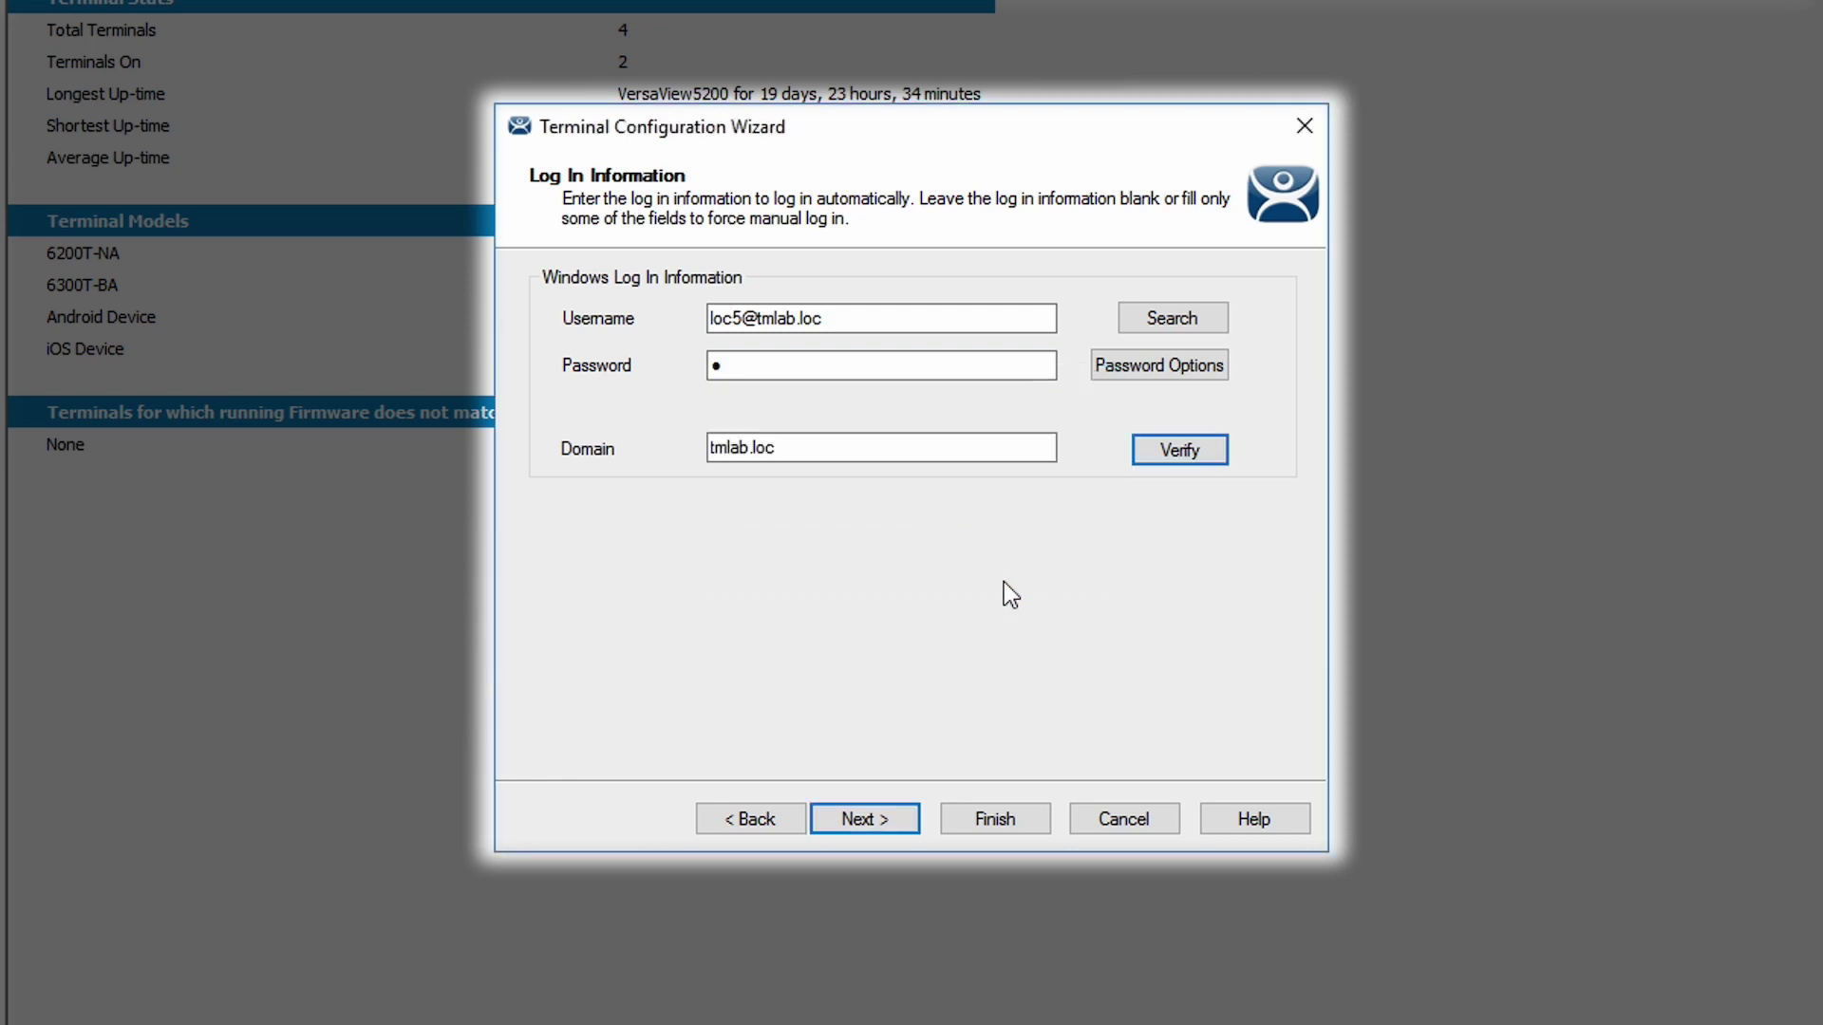
Browse the module list without adding any module, then continue to the Server Monitor List.
left_click(864, 818)
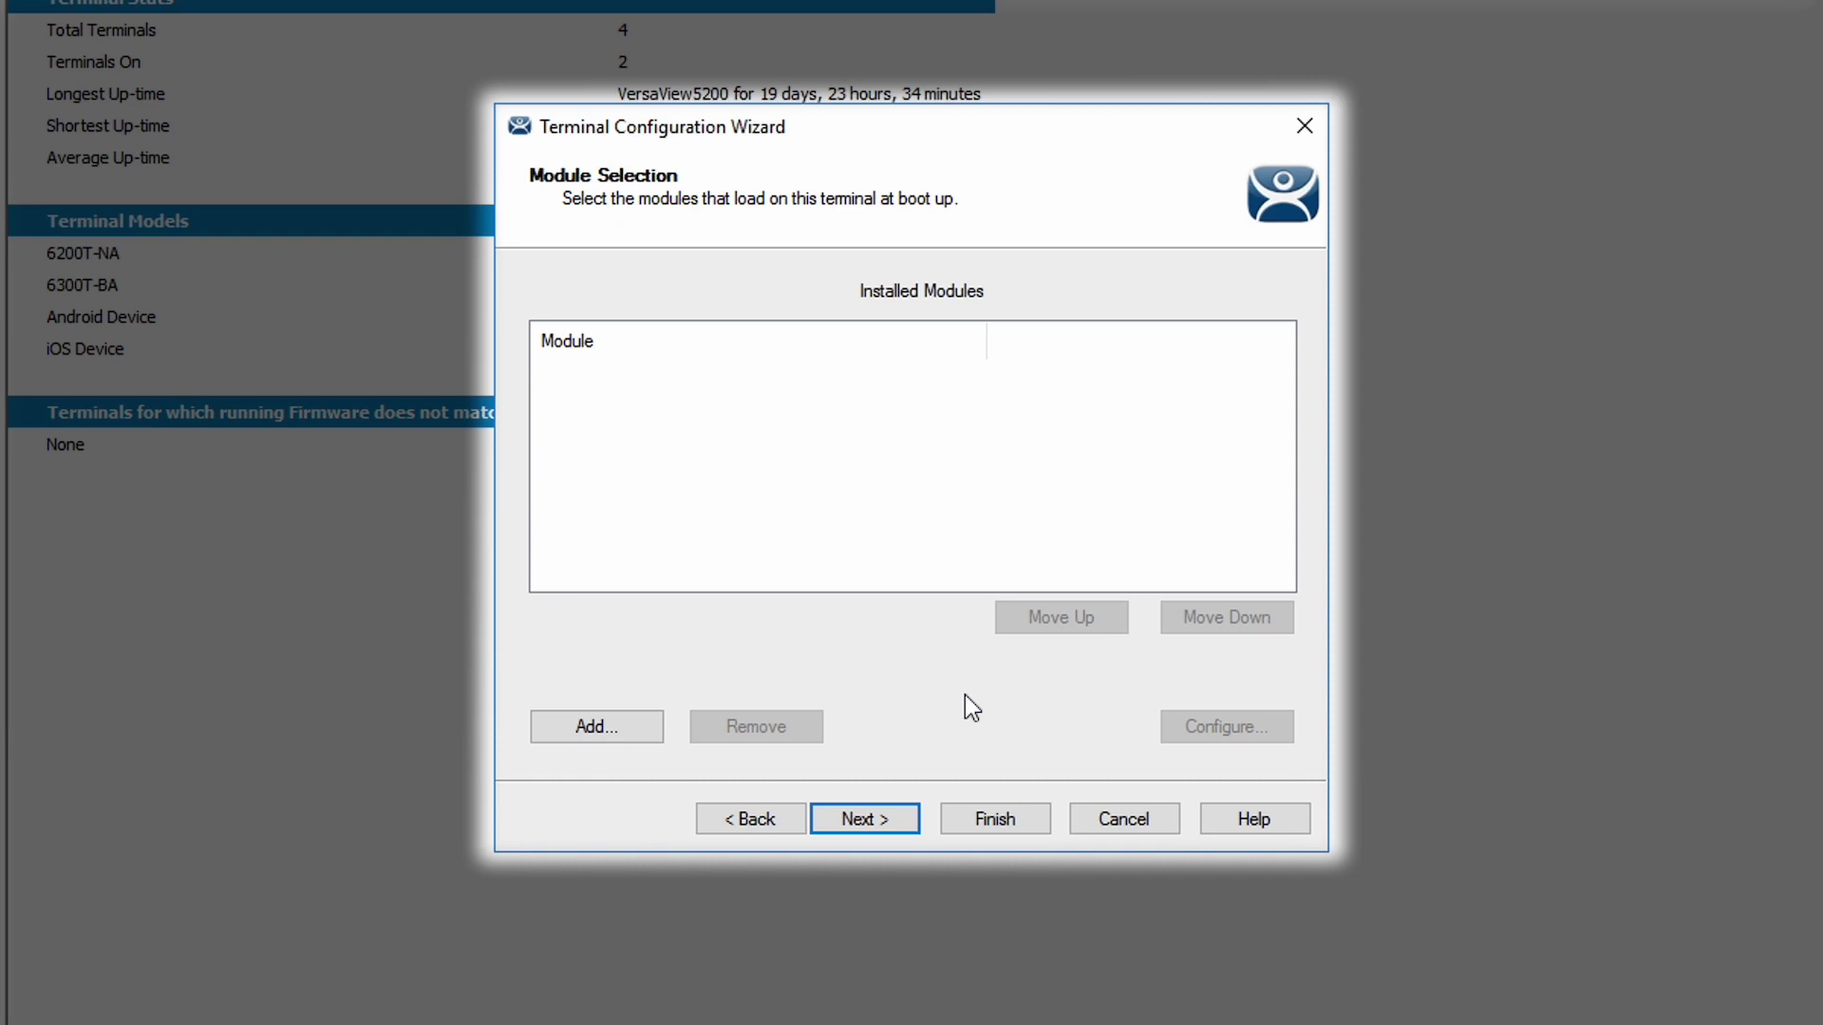
left_click(596, 727)
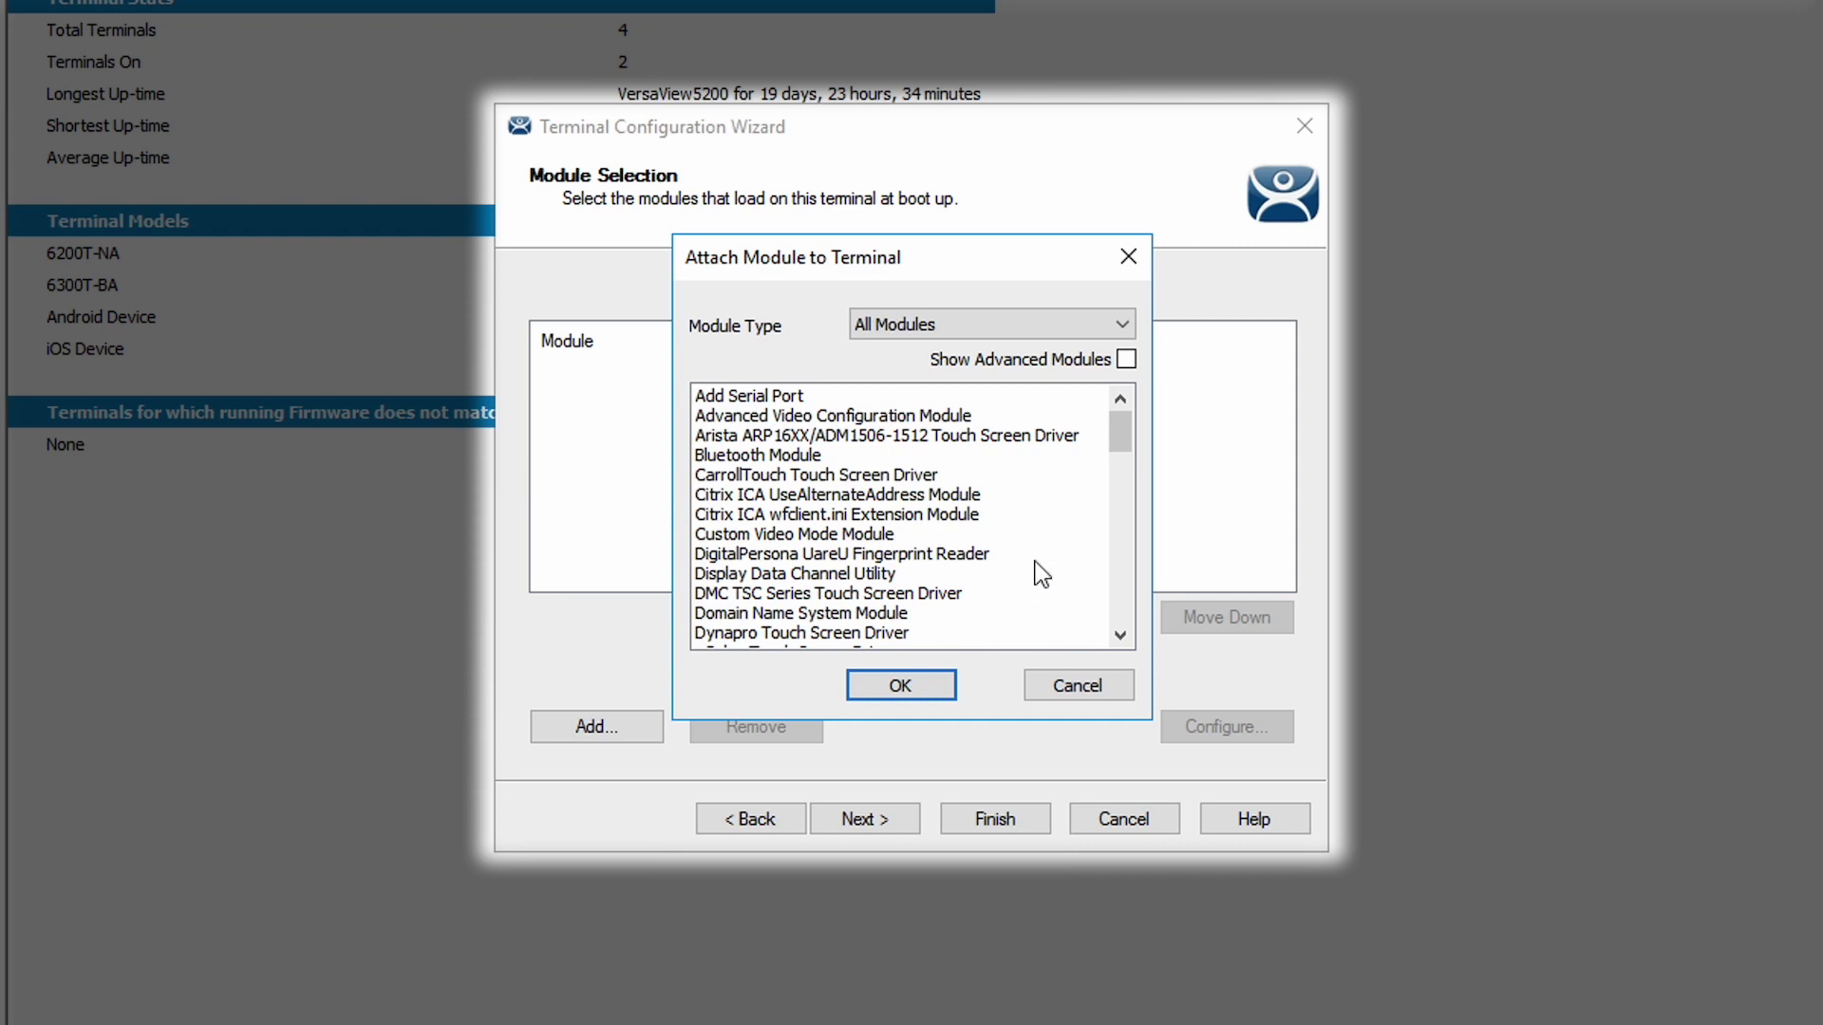
mouse_move(1124, 435)
left_mouse_down()
mouse_move(1119, 508)
mouse_move(1122, 439)
left_mouse_up()
left_click(1079, 685)
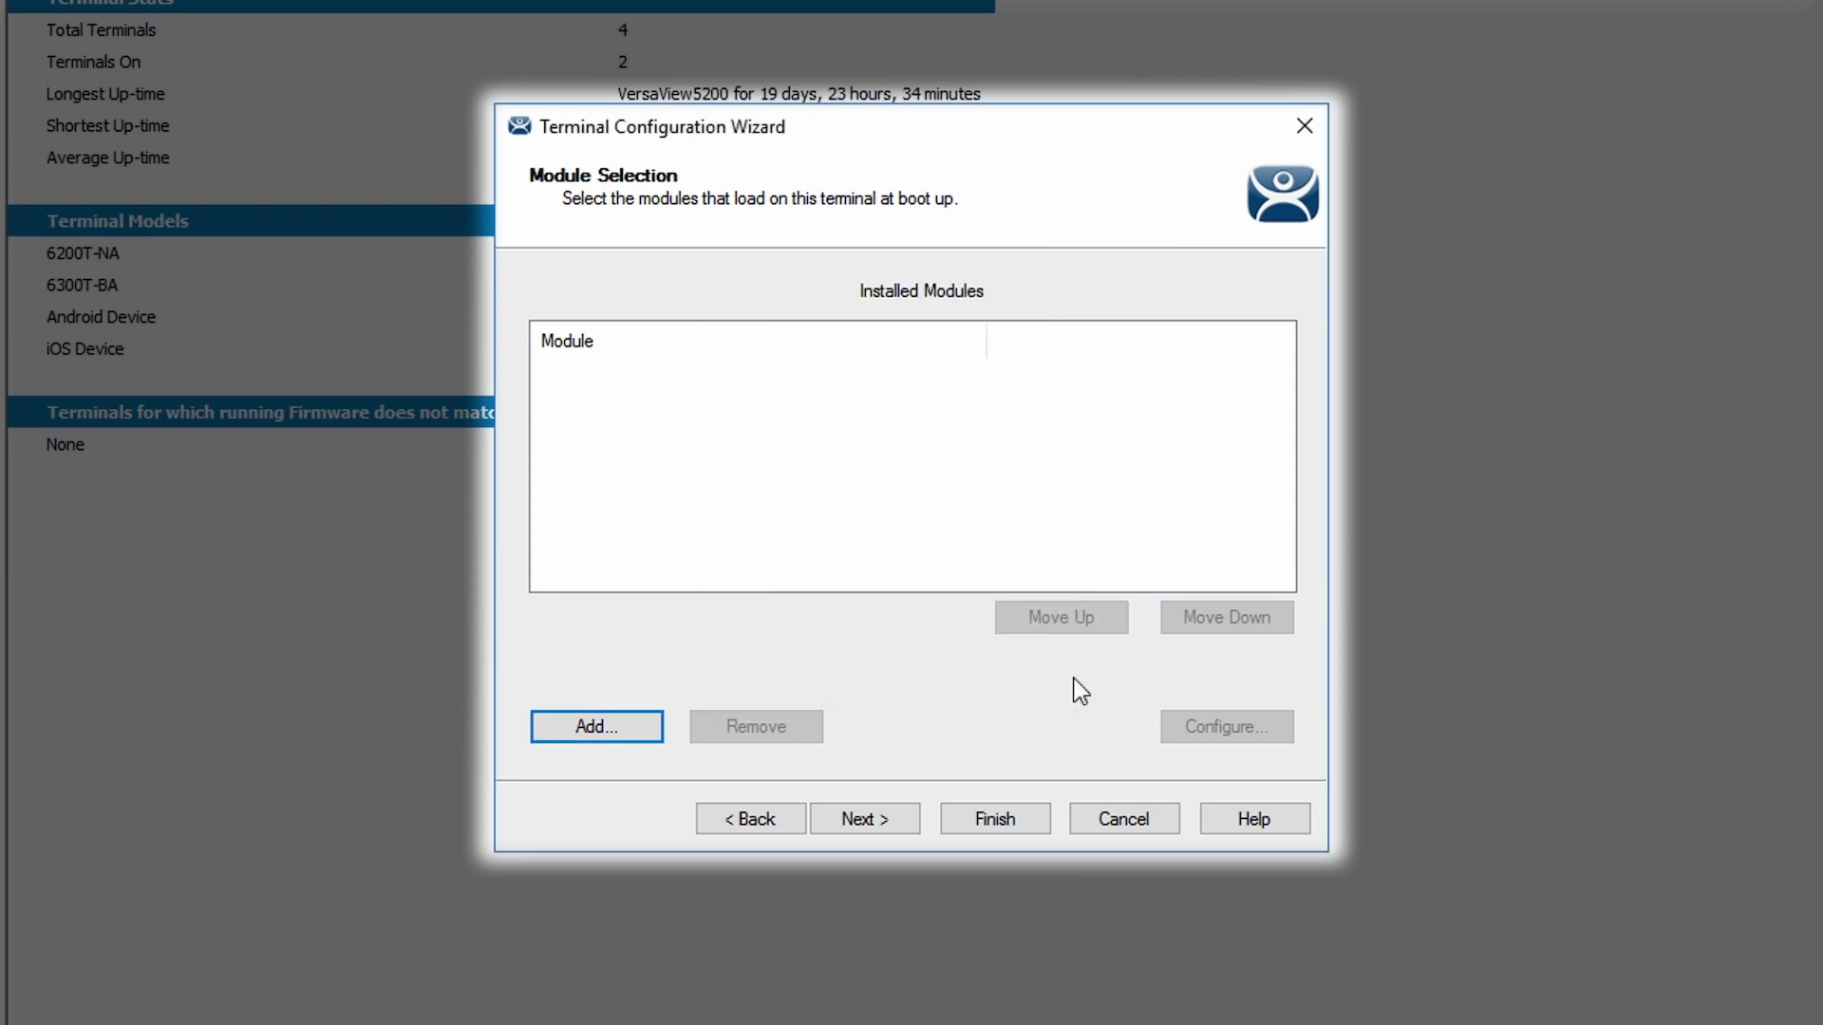
left_click(869, 823)
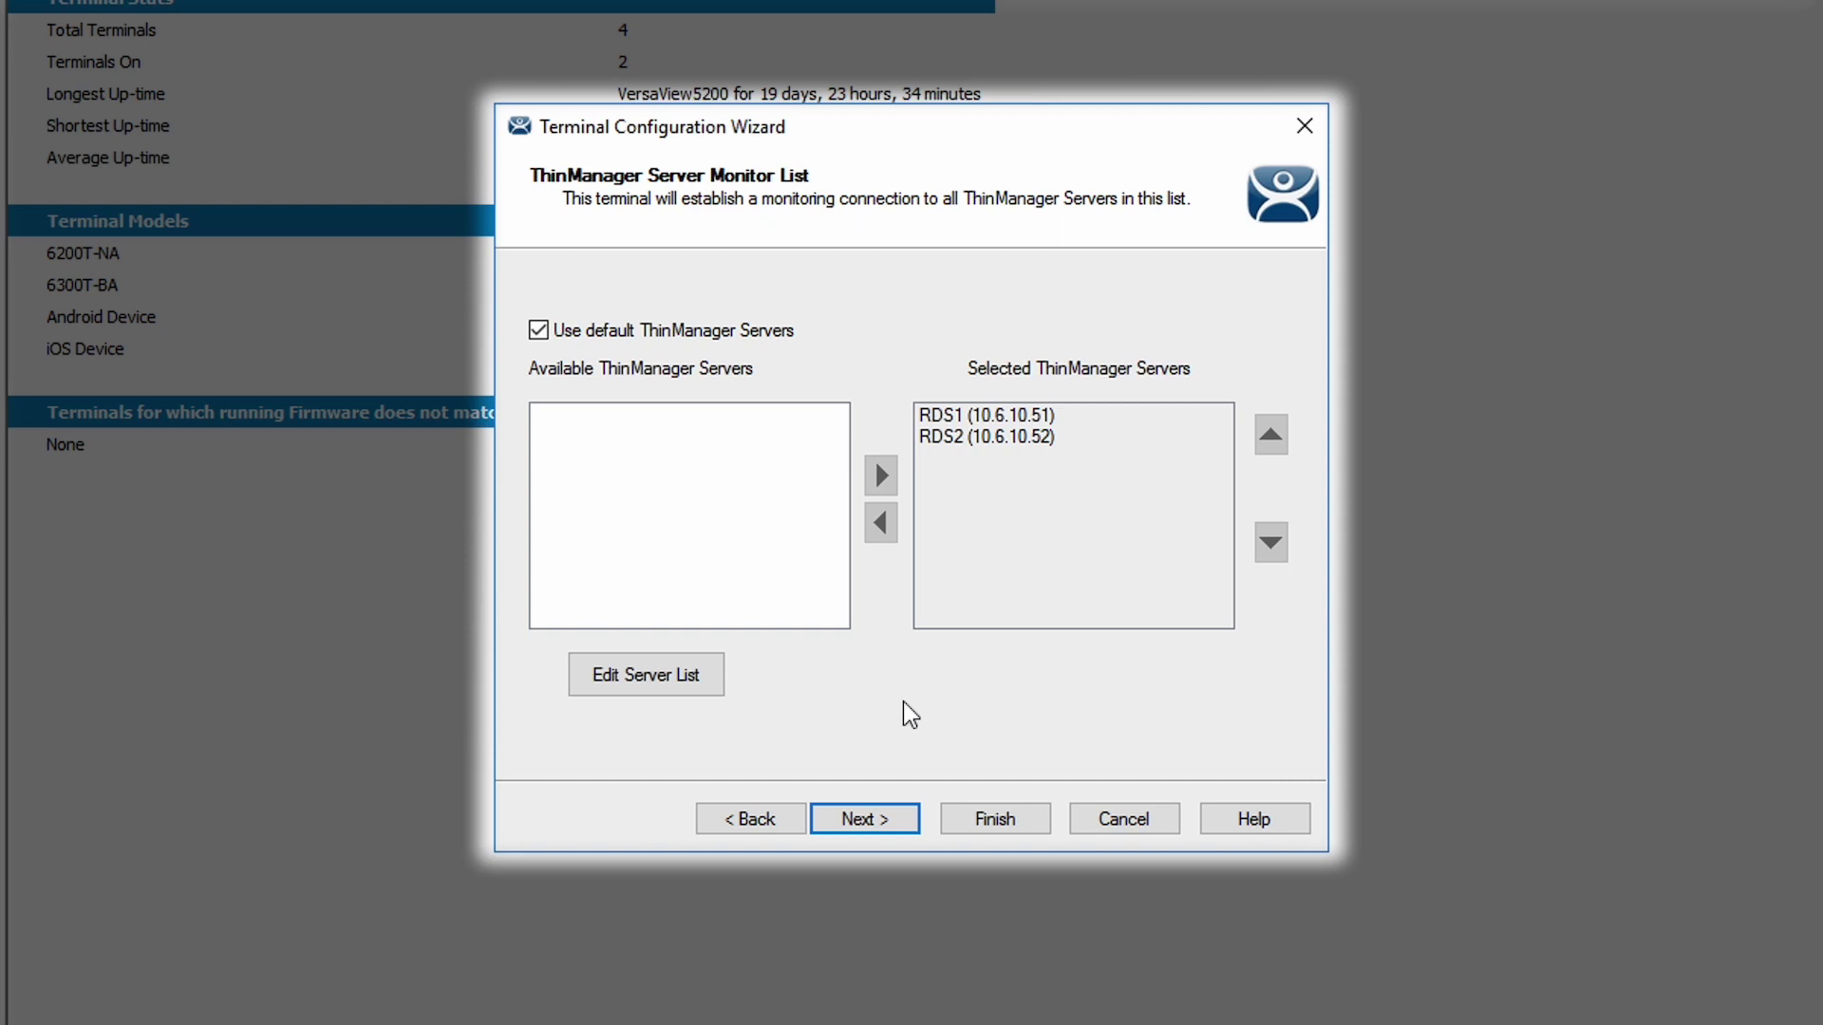
Keep default servers RDS1 and RDS2 and move on to Fast-preset monitoring settings.
left_click(866, 823)
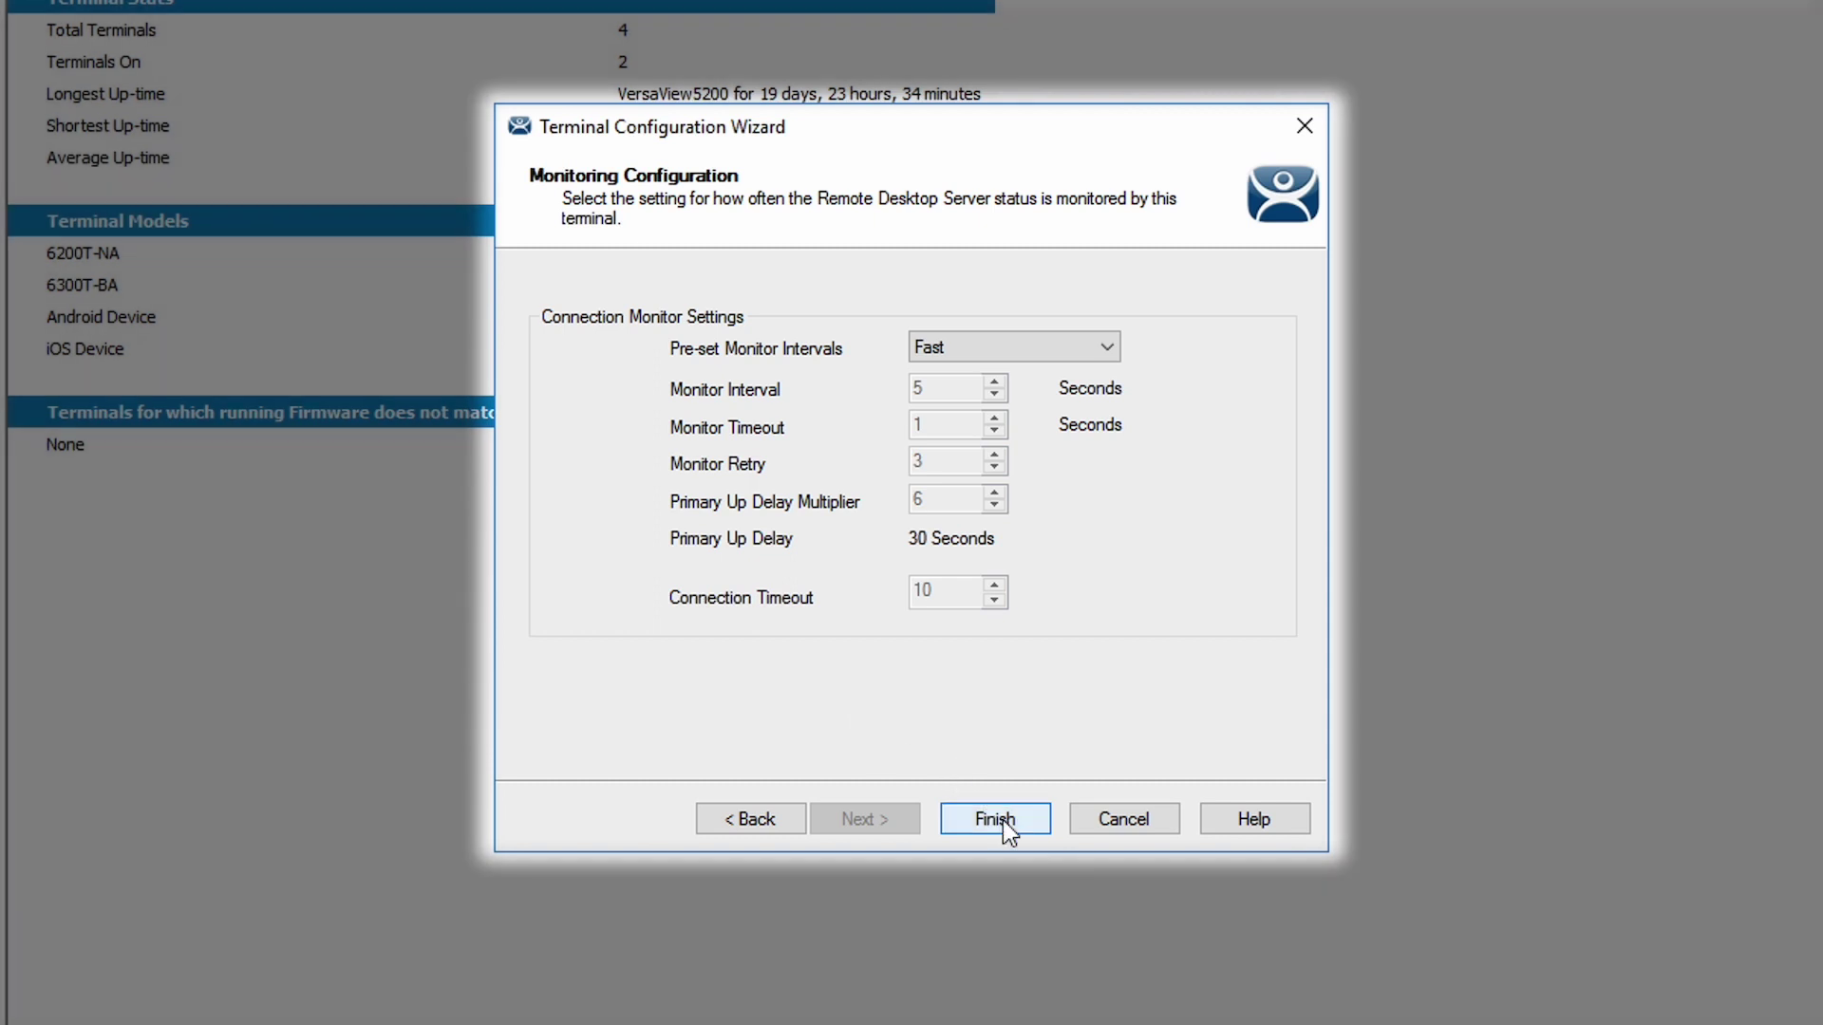
Finish the wizard to create Test01, then open ASEM_6300T's configuration wizard.
left_click(995, 818)
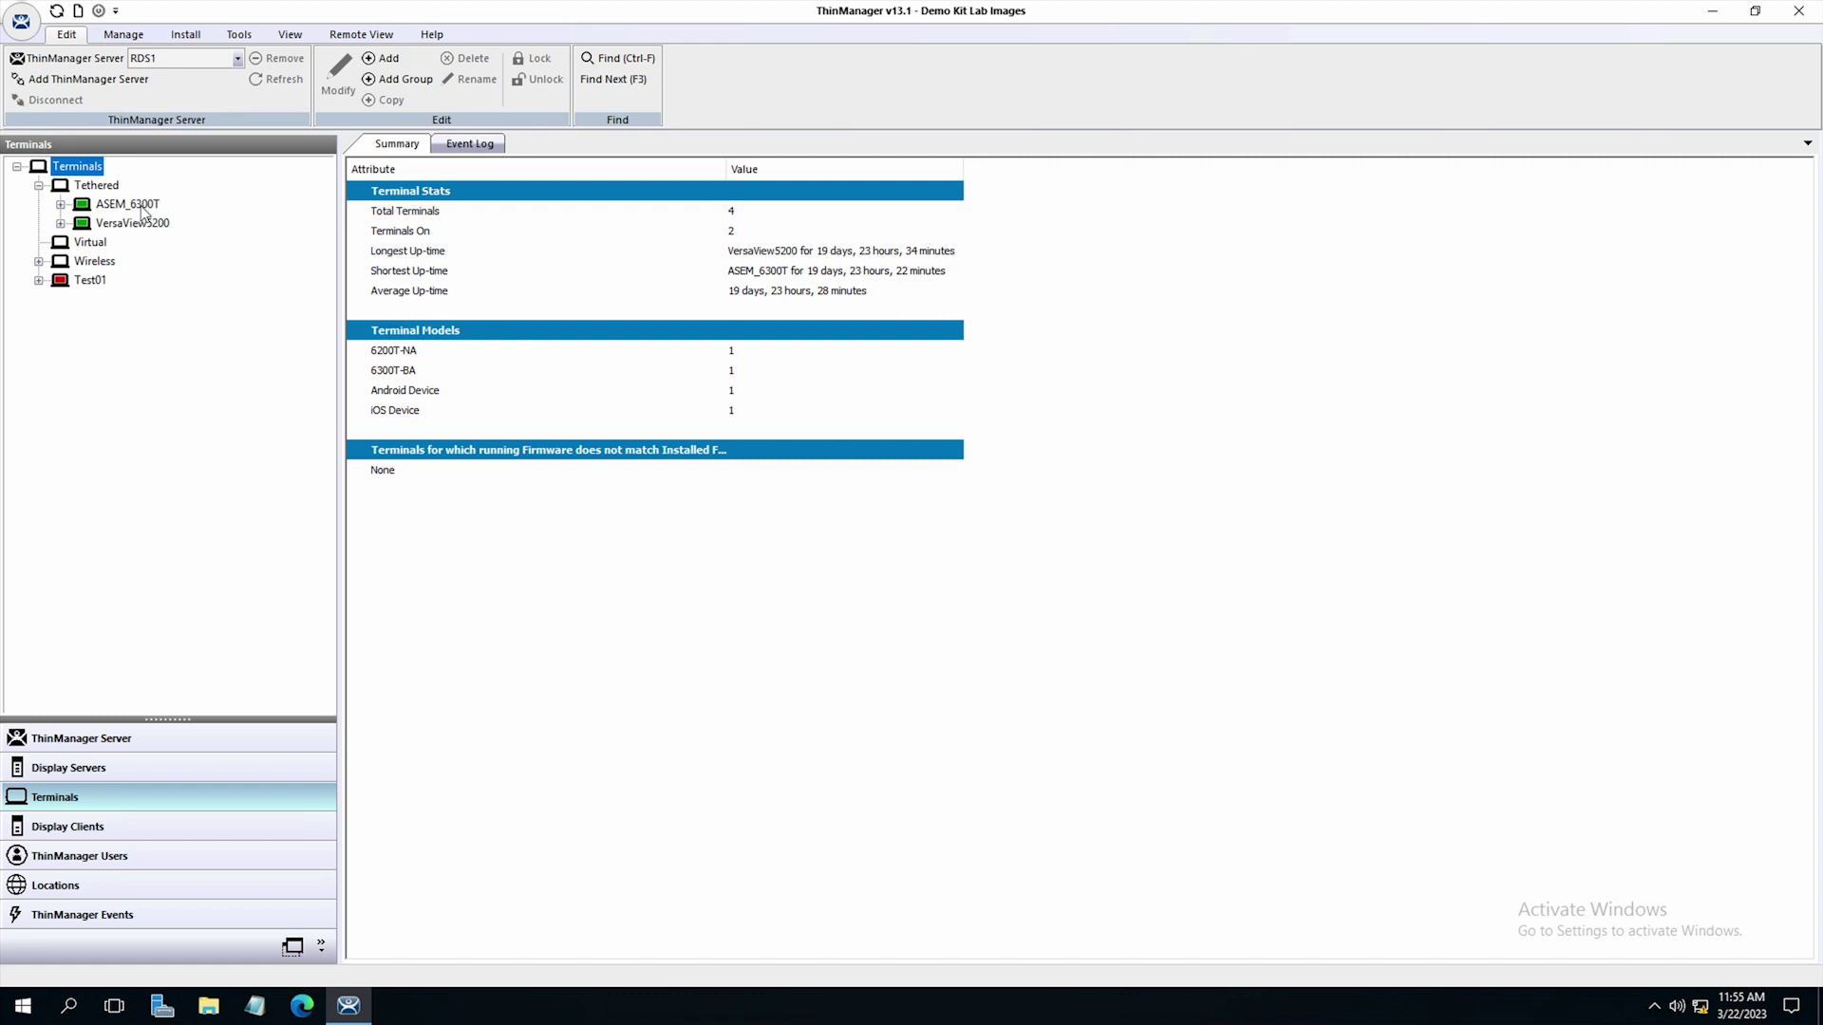
double_click(142, 209)
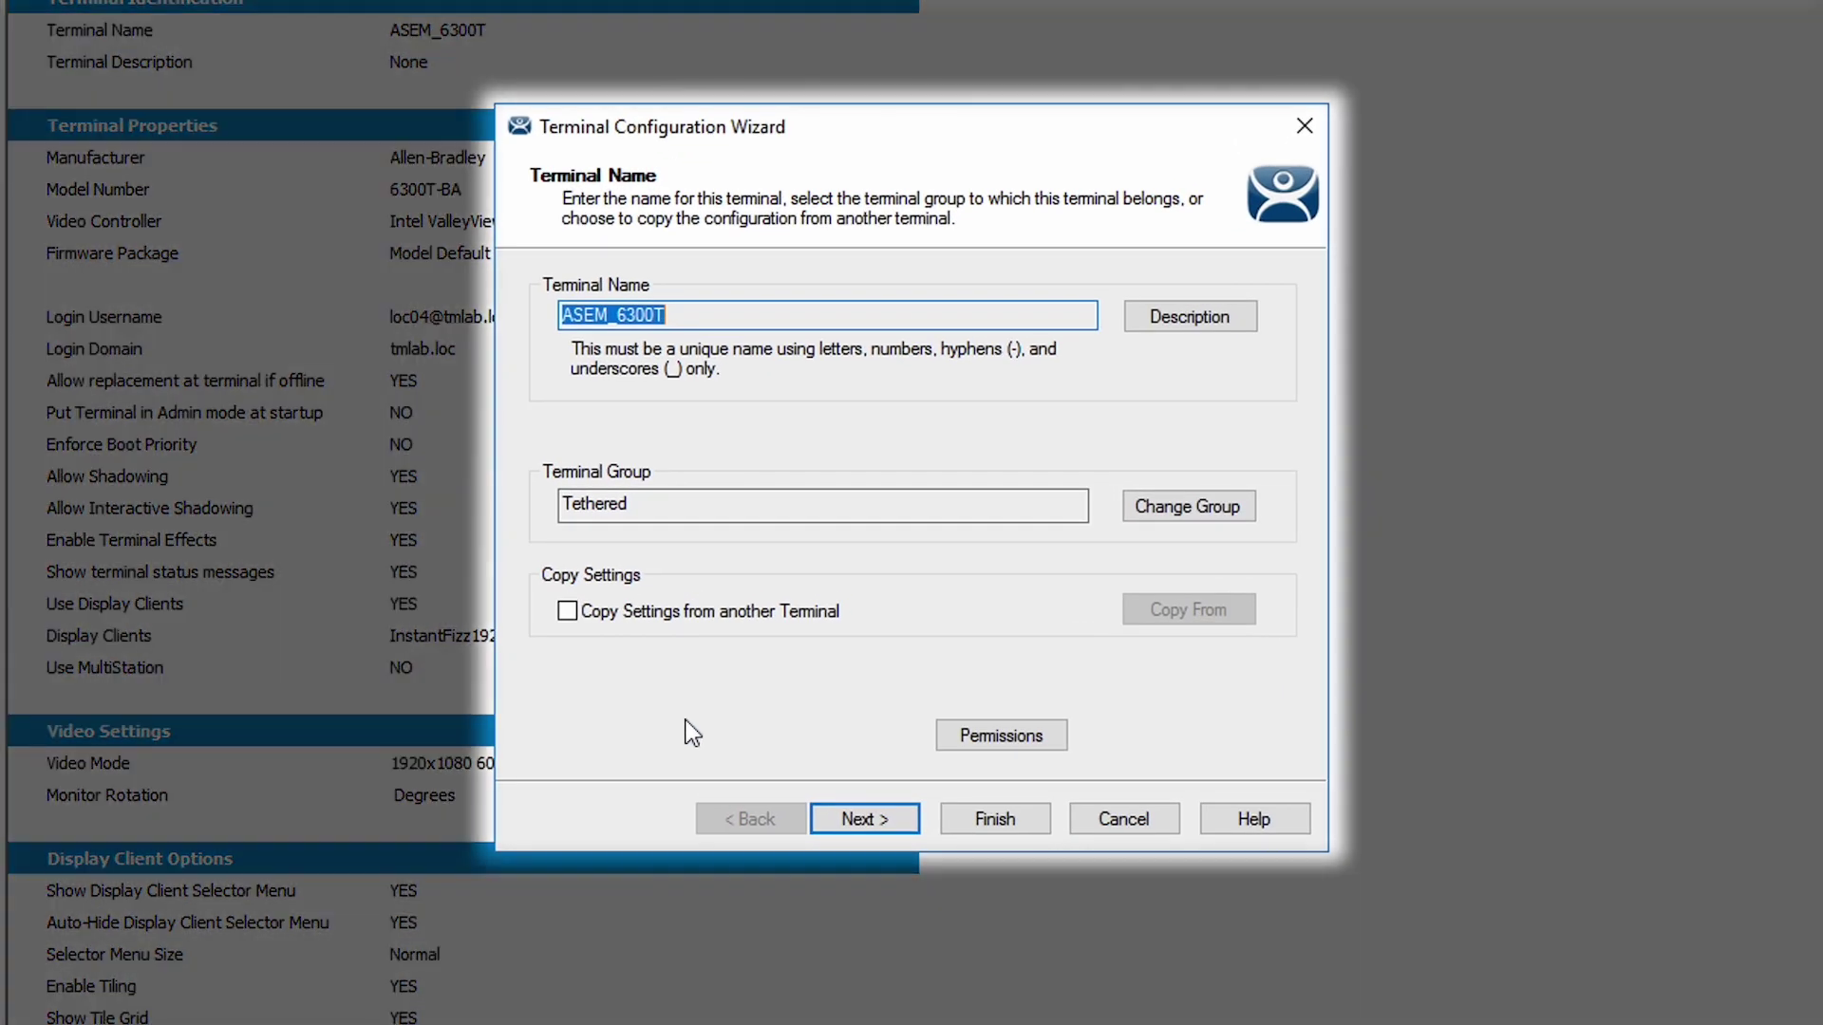
Advance ASEM_6300T's wizard to the Display Client Selection page.
left_click(877, 819)
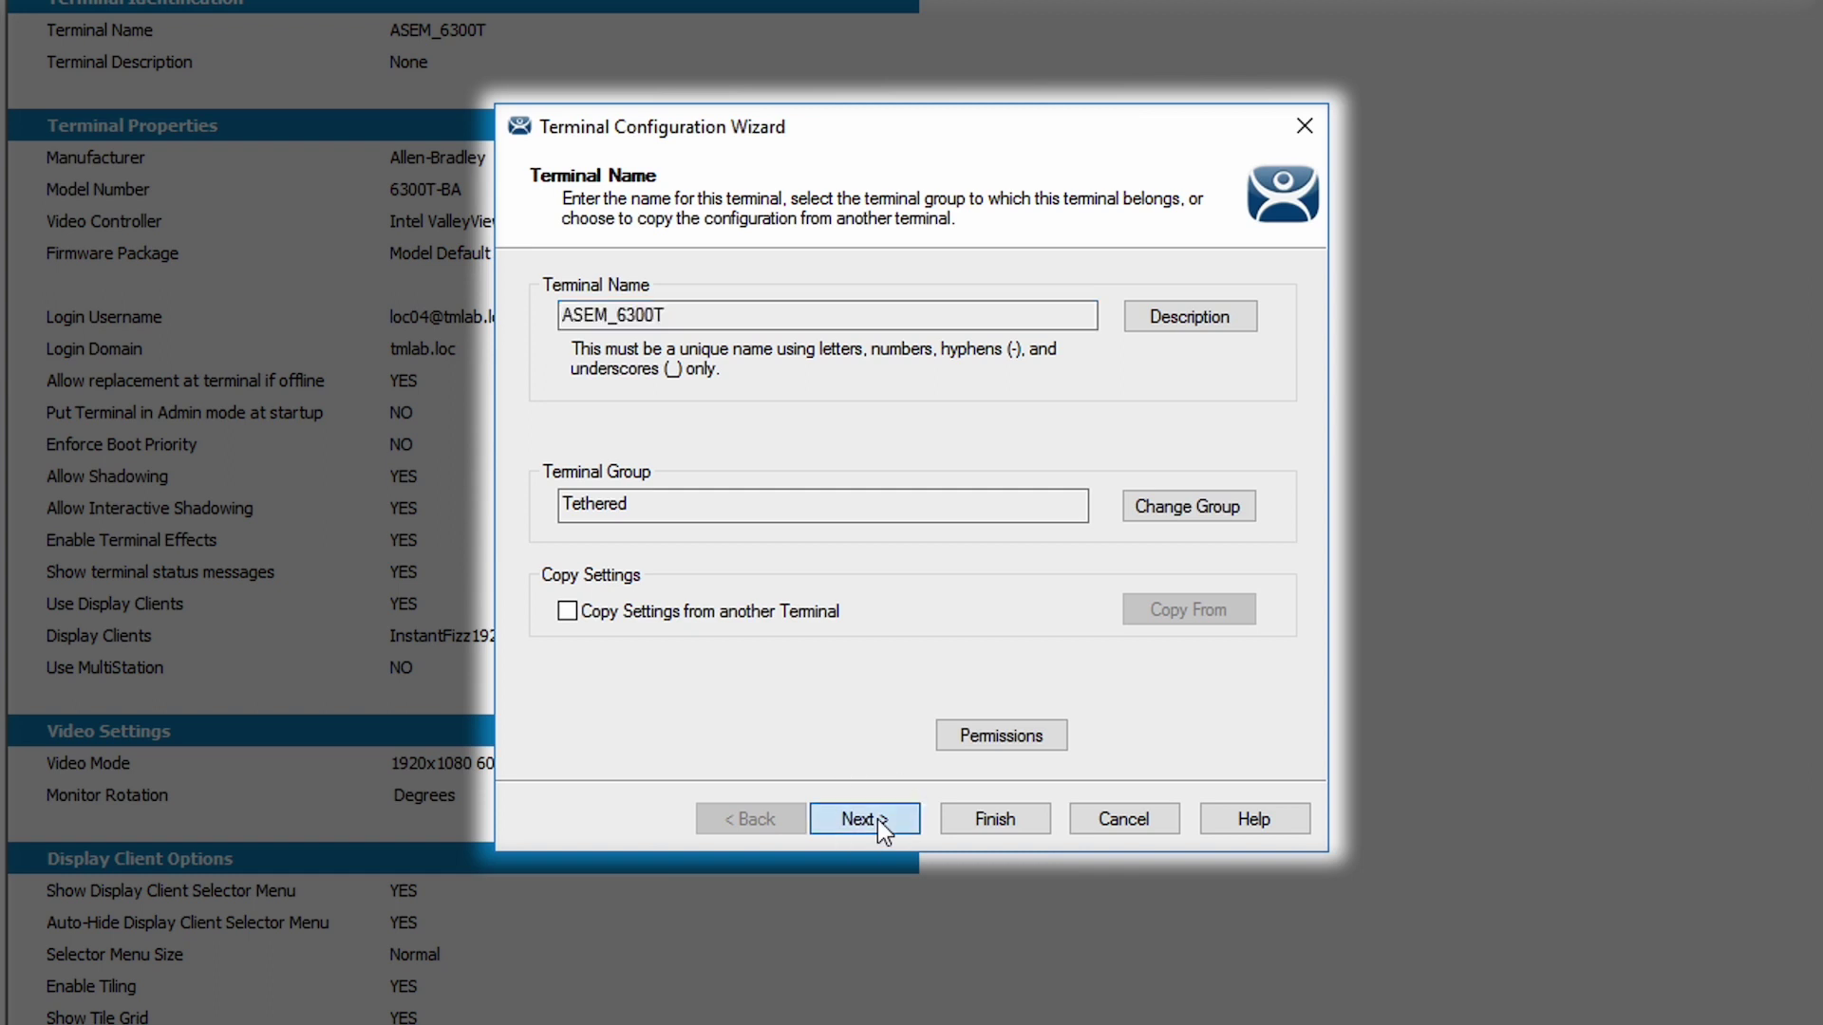
left_click(878, 818)
left_click(878, 818)
left_click(878, 819)
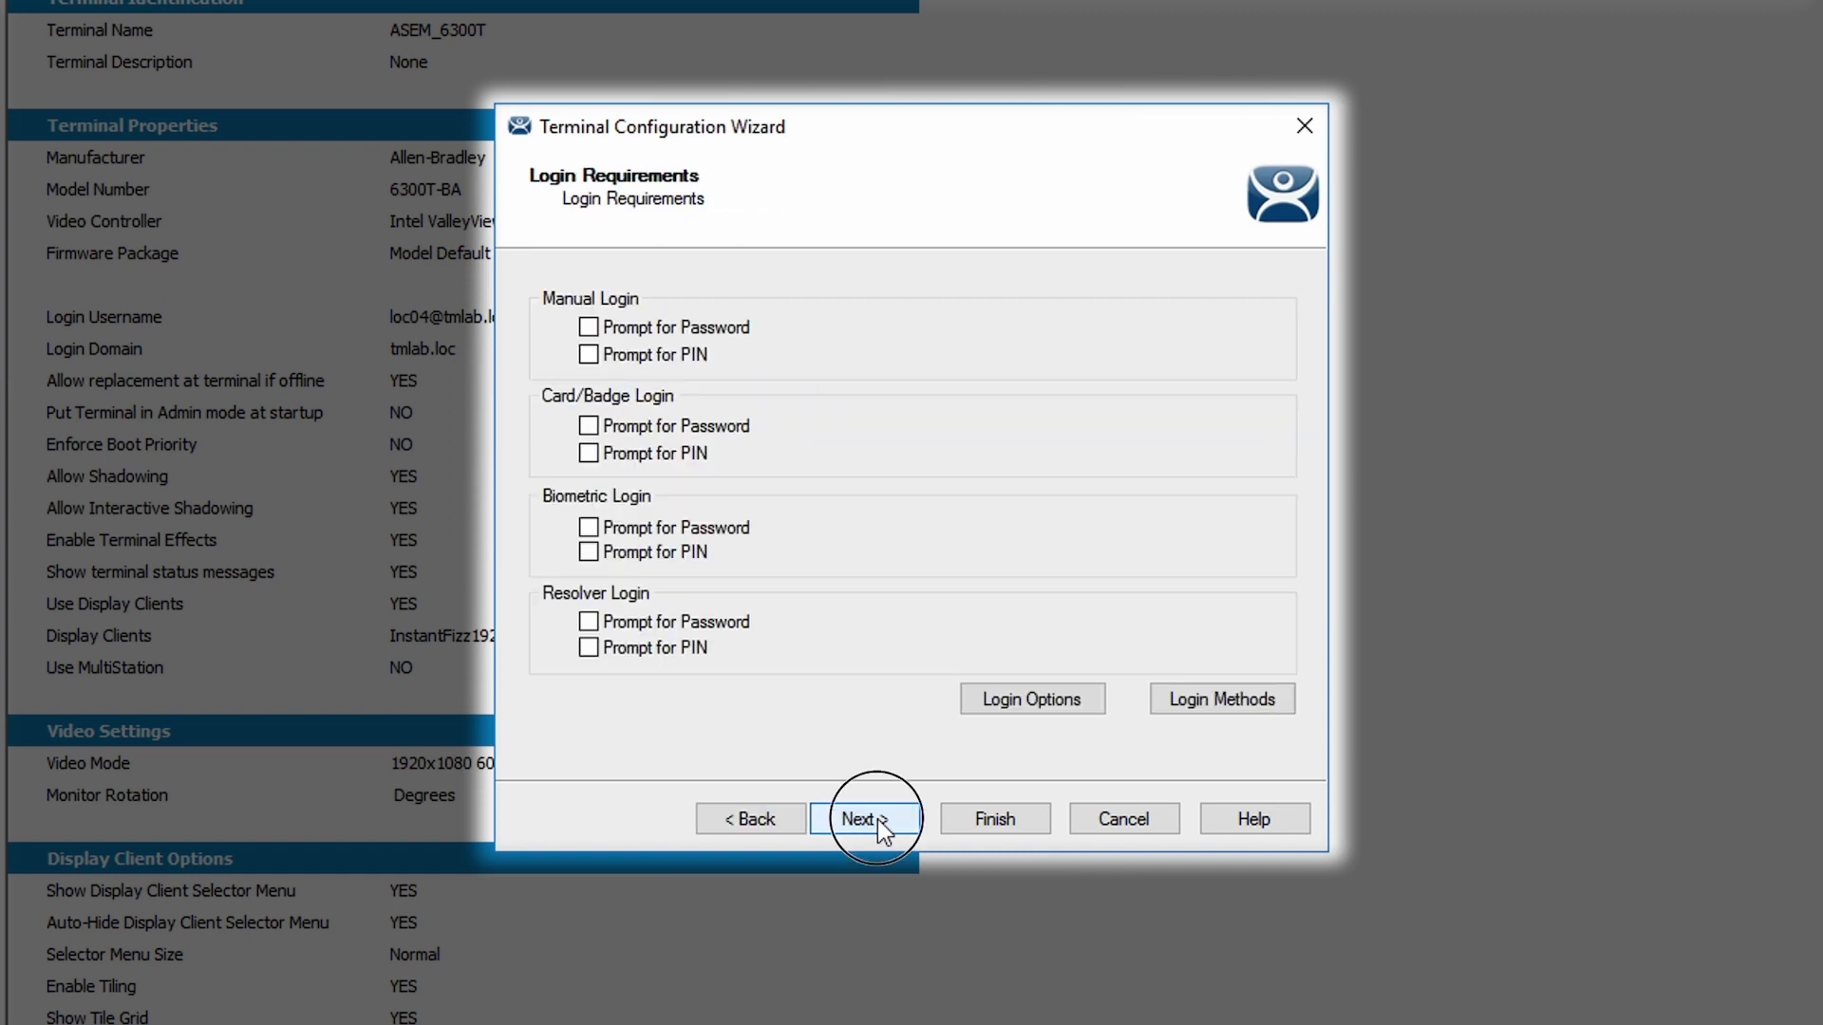
left_click(877, 818)
left_click(878, 818)
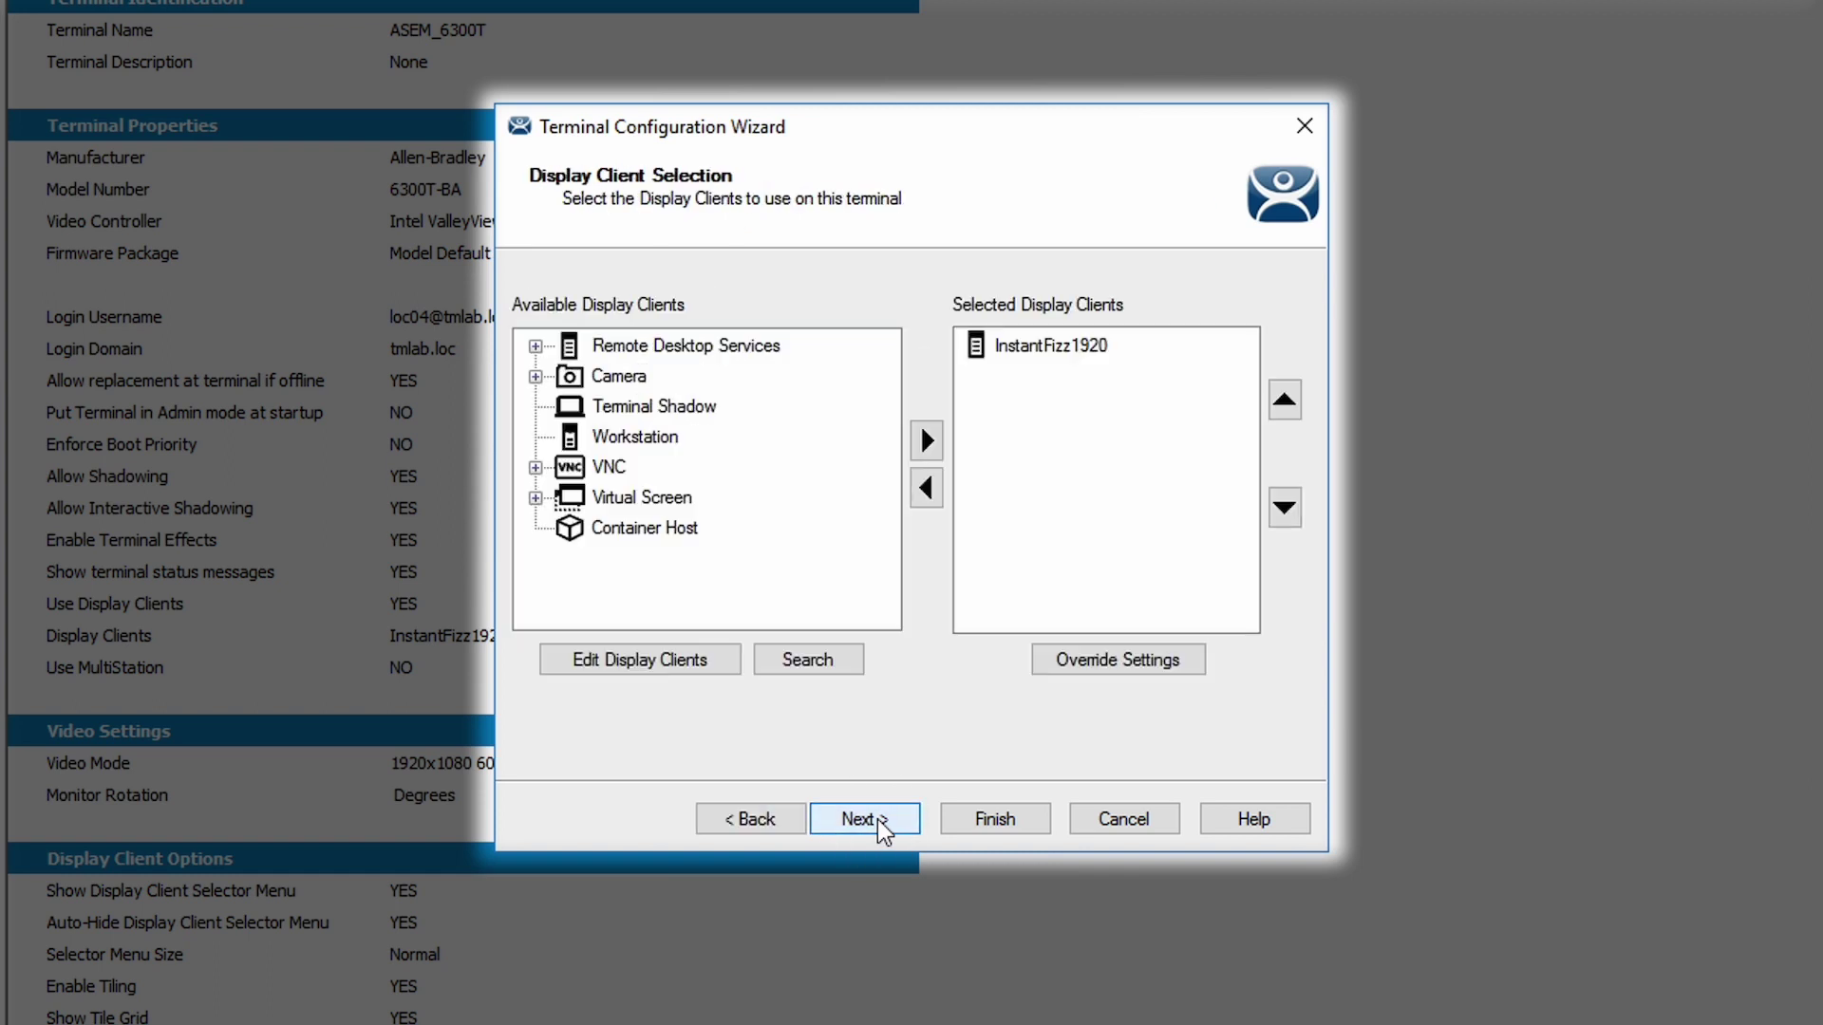
Replace the display client with InstantFizz1920 from Remote Desktop Services and save the terminal.
double_click(1056, 351)
left_click(536, 346)
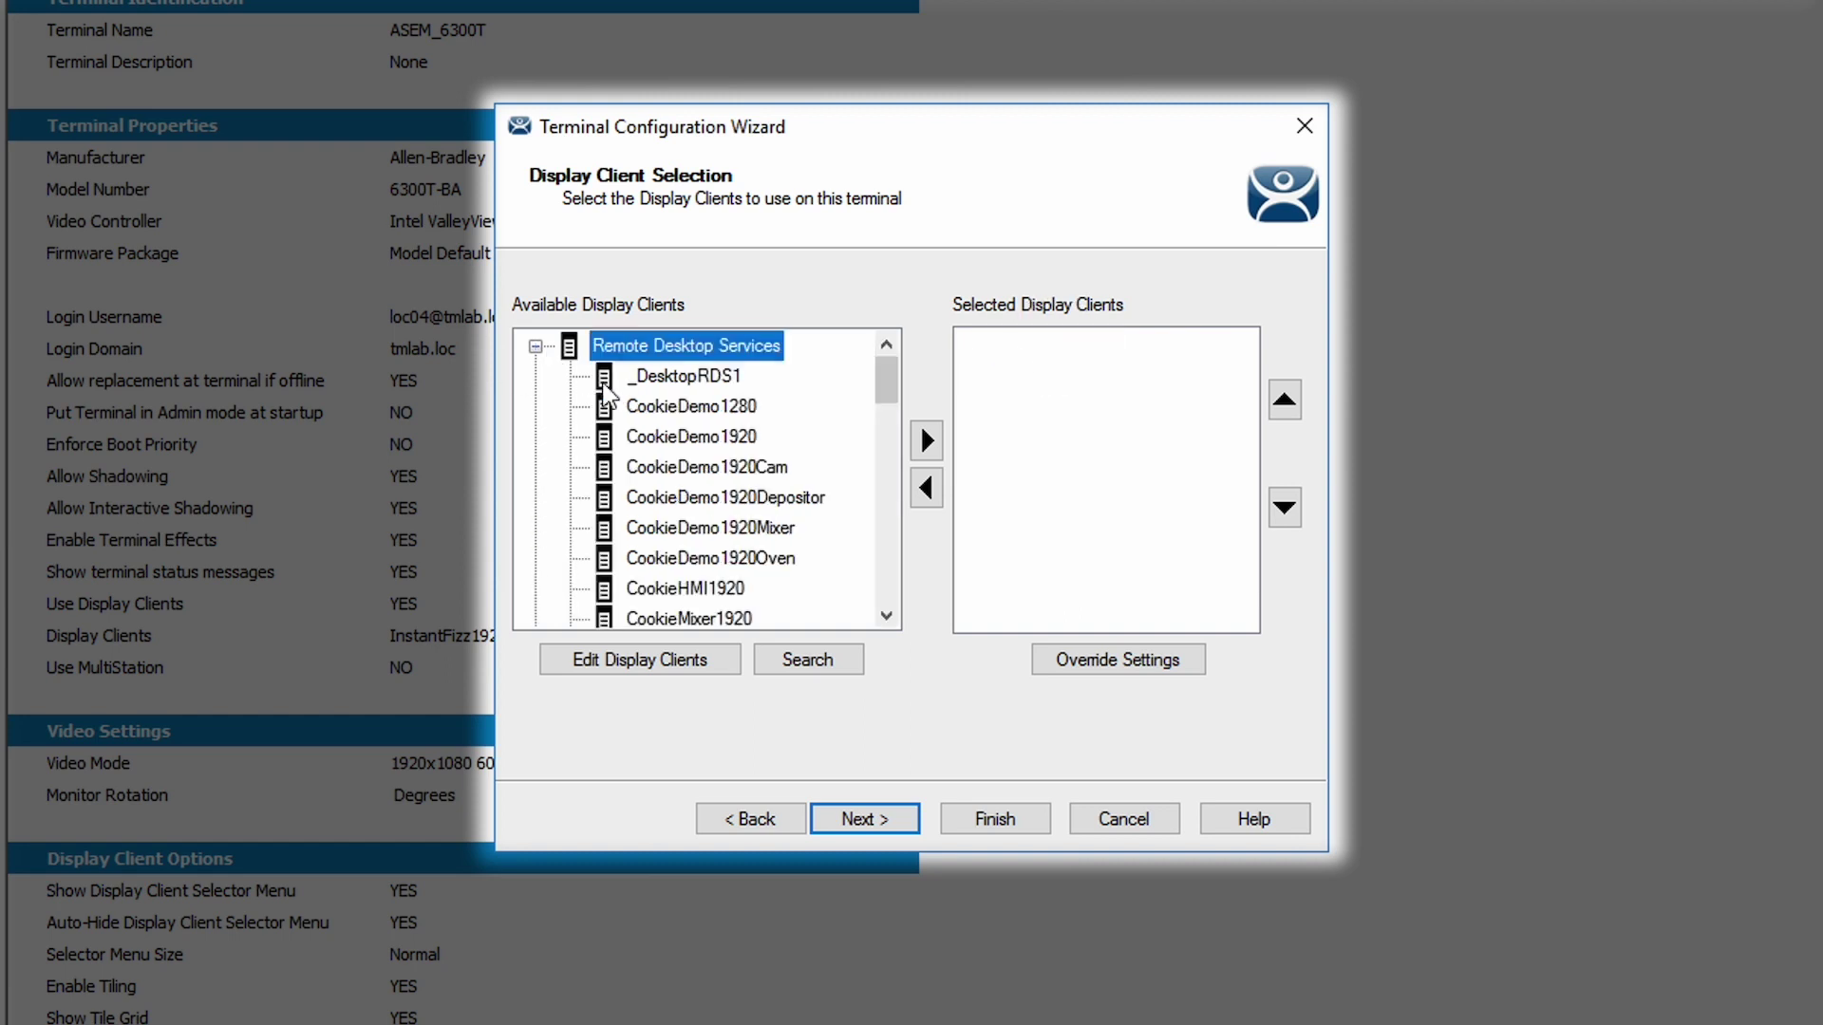
left_click_drag(882, 400, 888, 470)
double_click(674, 465)
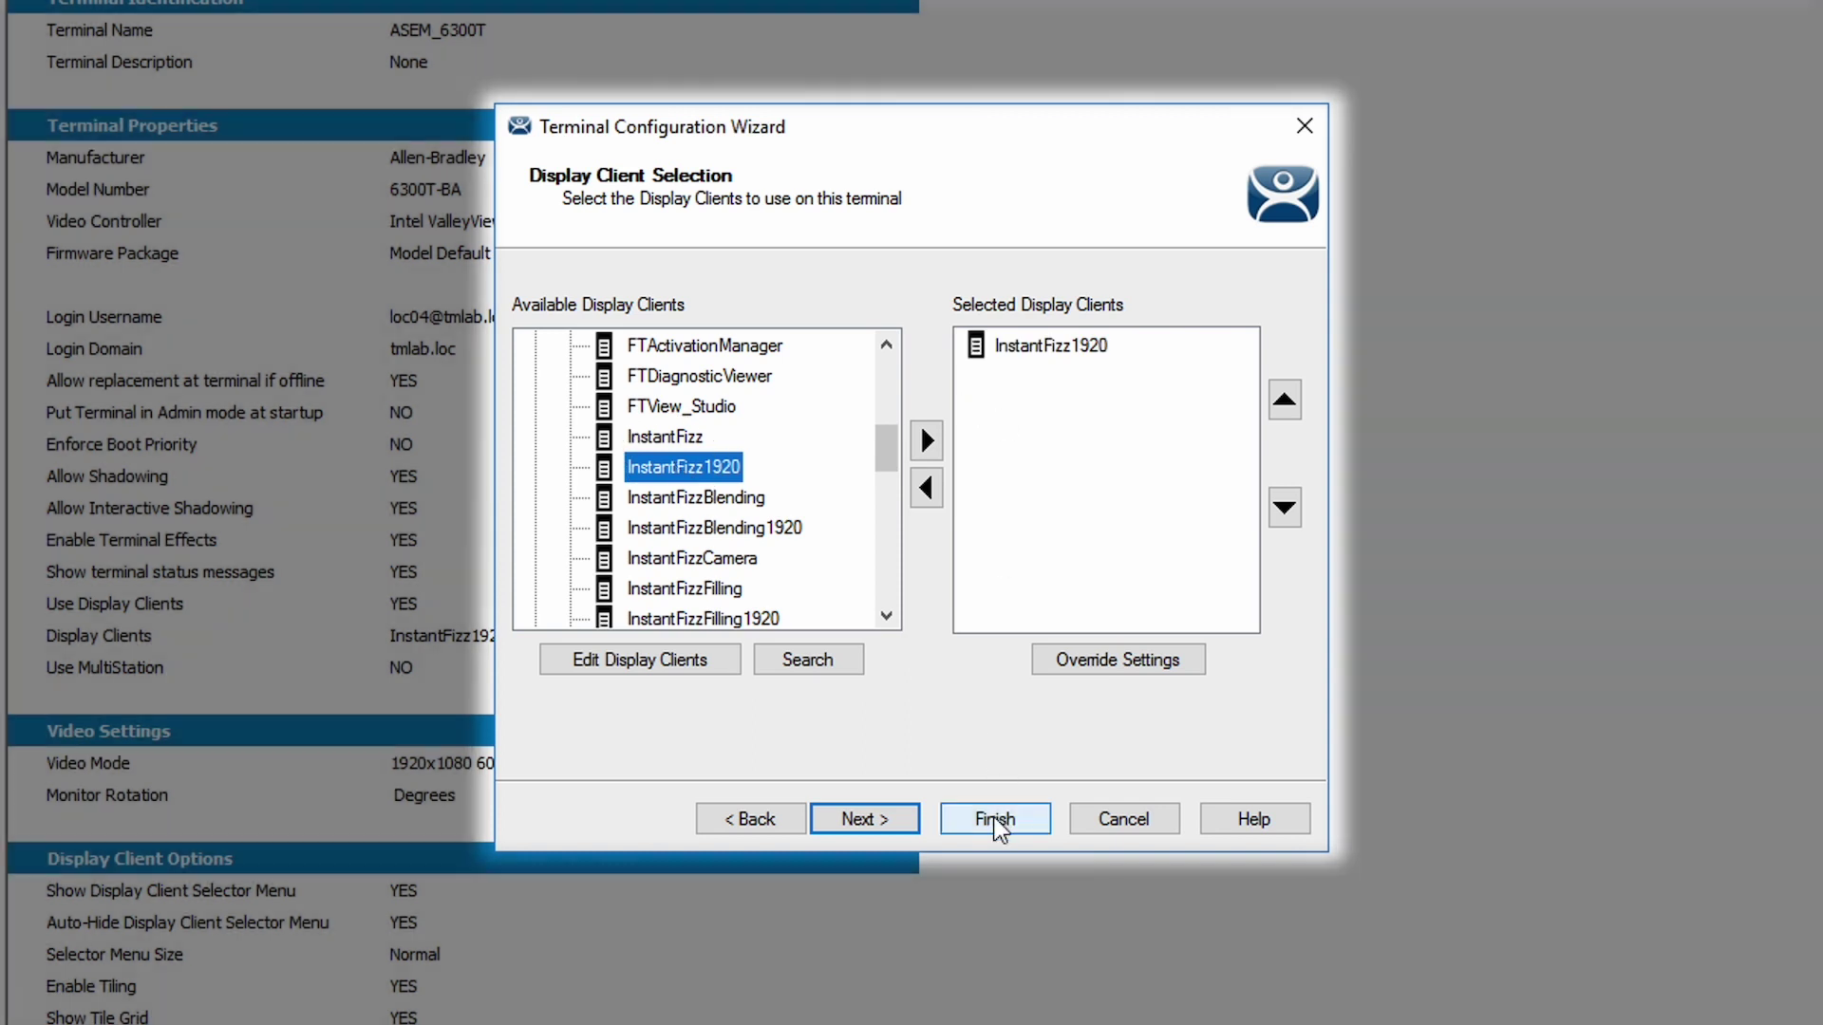
left_click(996, 818)
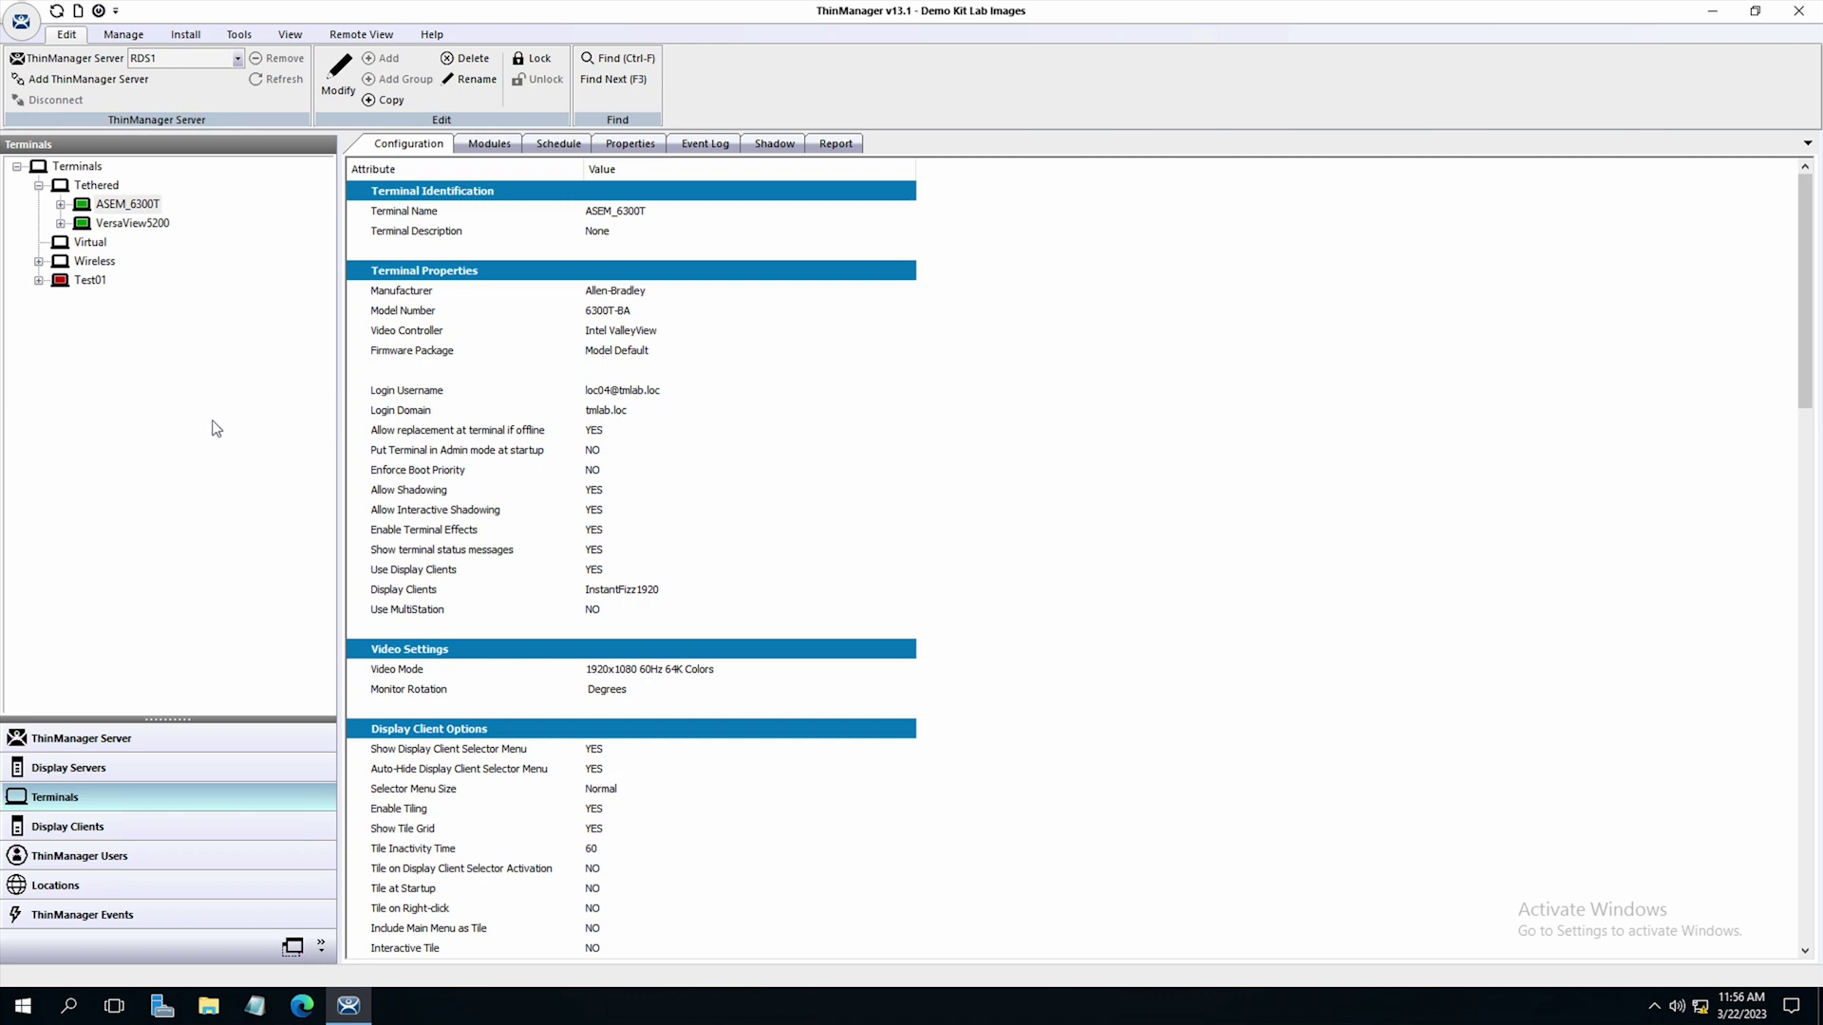
right_click(121, 206)
Restart the ASEM_6300T terminal and confirm the restart.
left_click(152, 365)
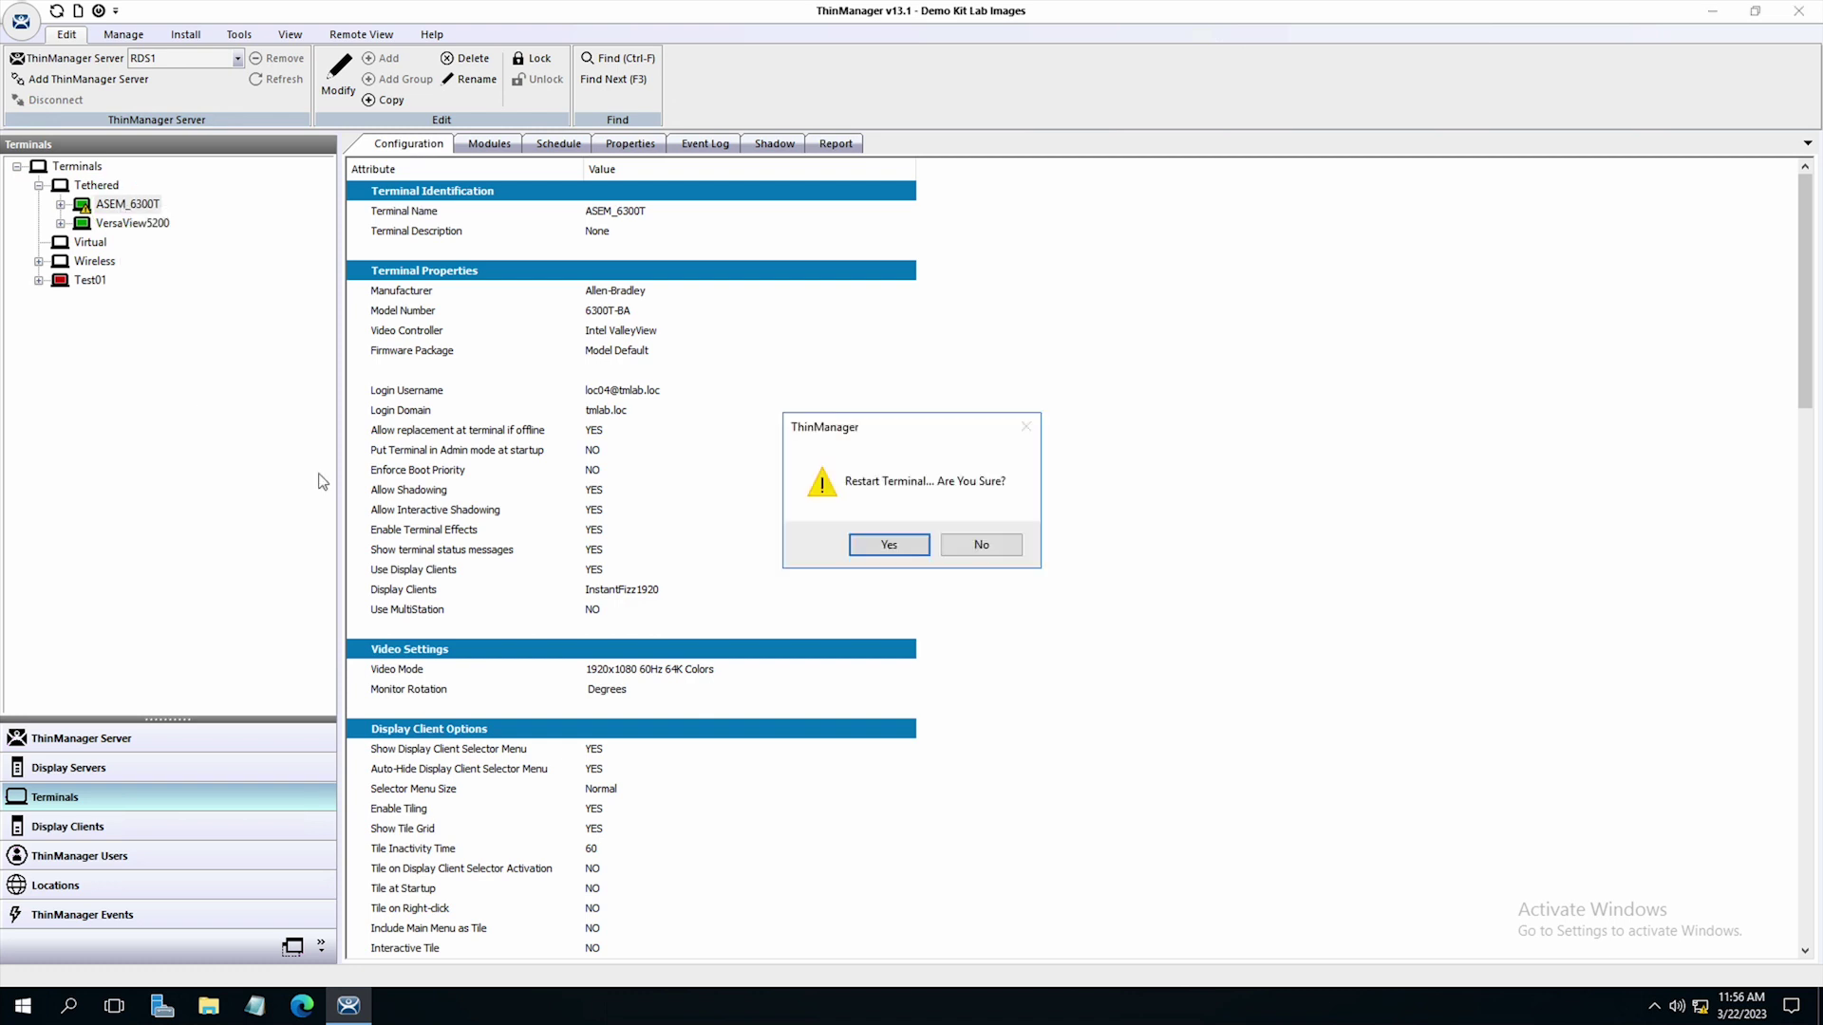
left_click(857, 541)
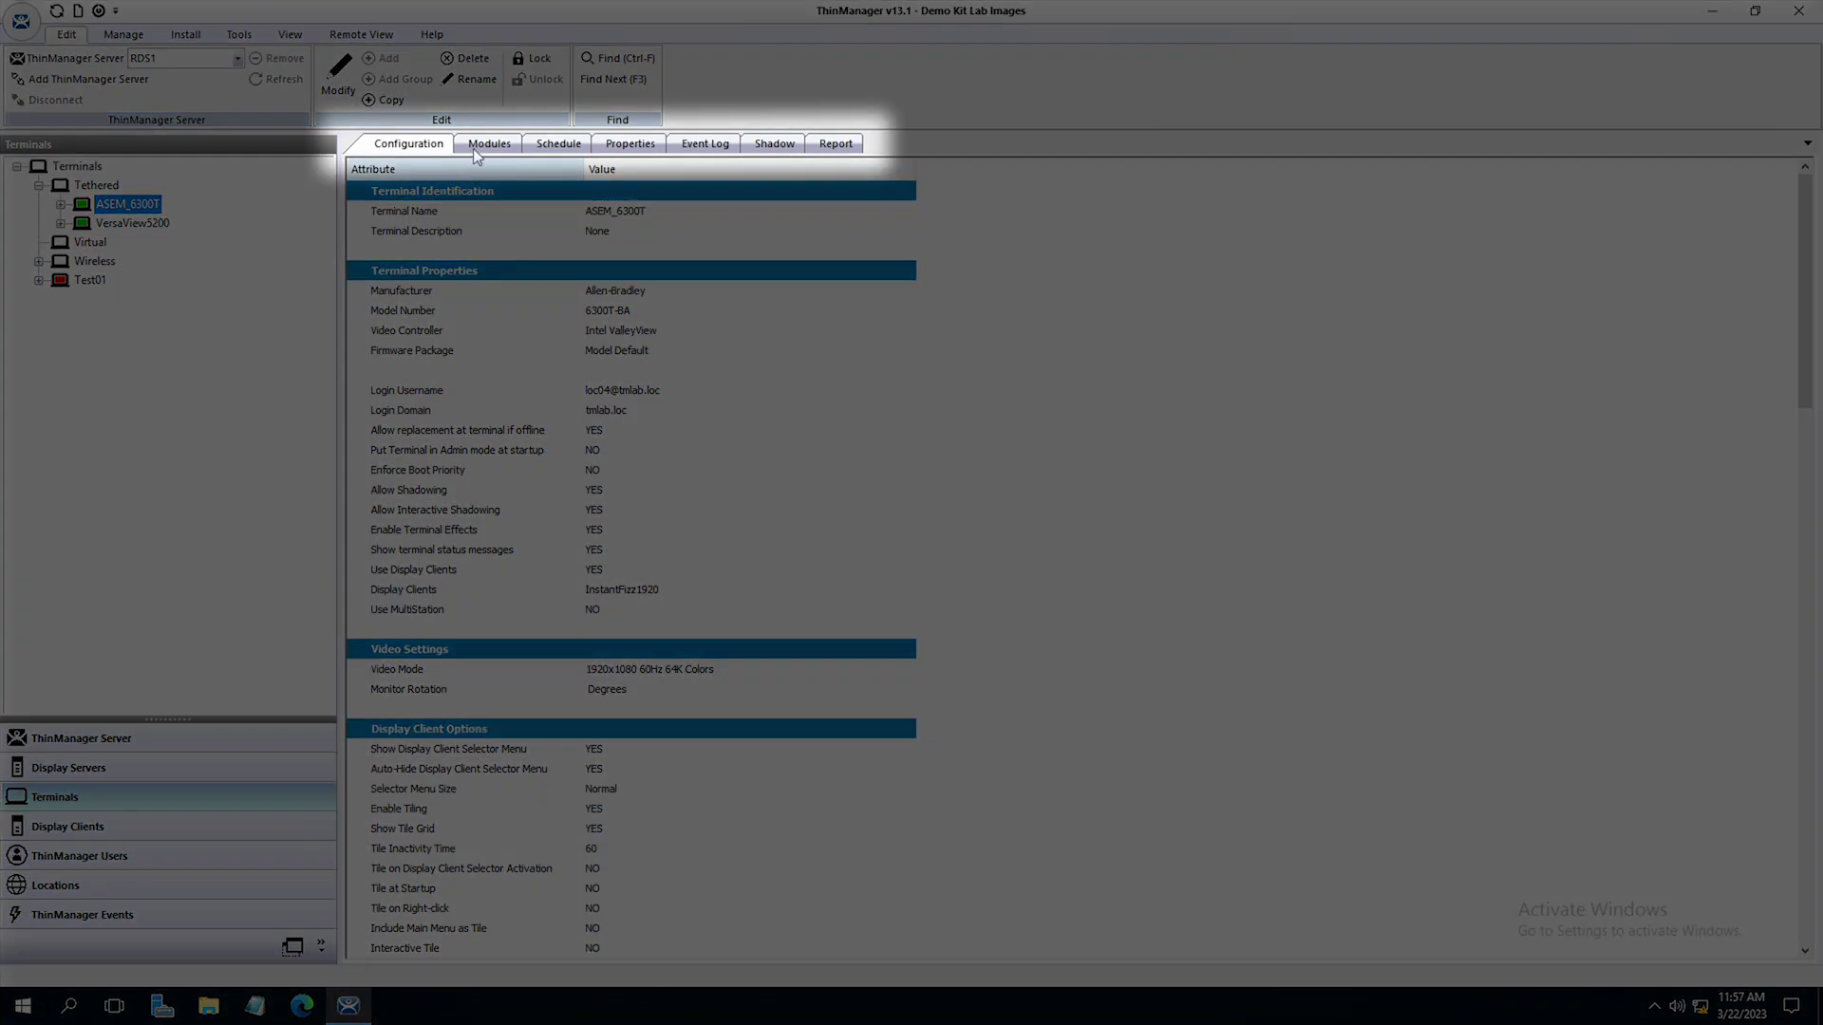
Review ASEM_6300T's modules, schedule, properties and event log, then start shadowing it.
left_click(484, 144)
left_click(417, 145)
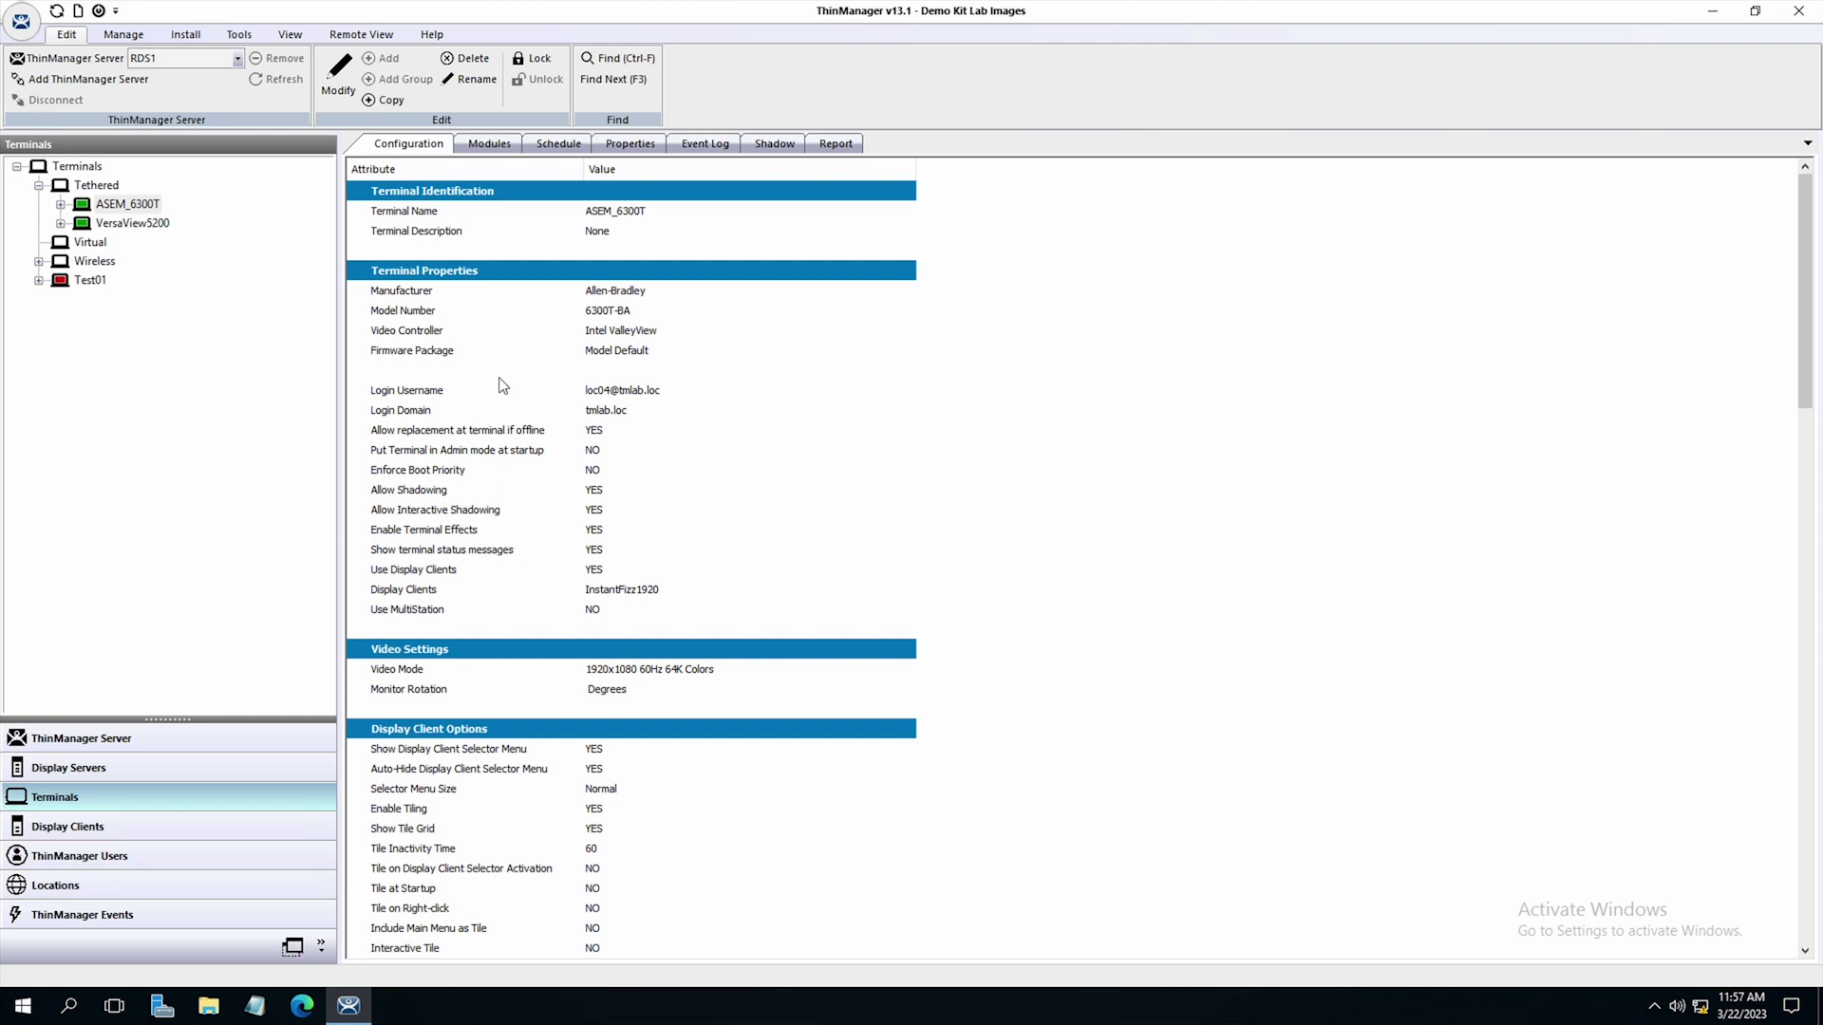
left_click(486, 147)
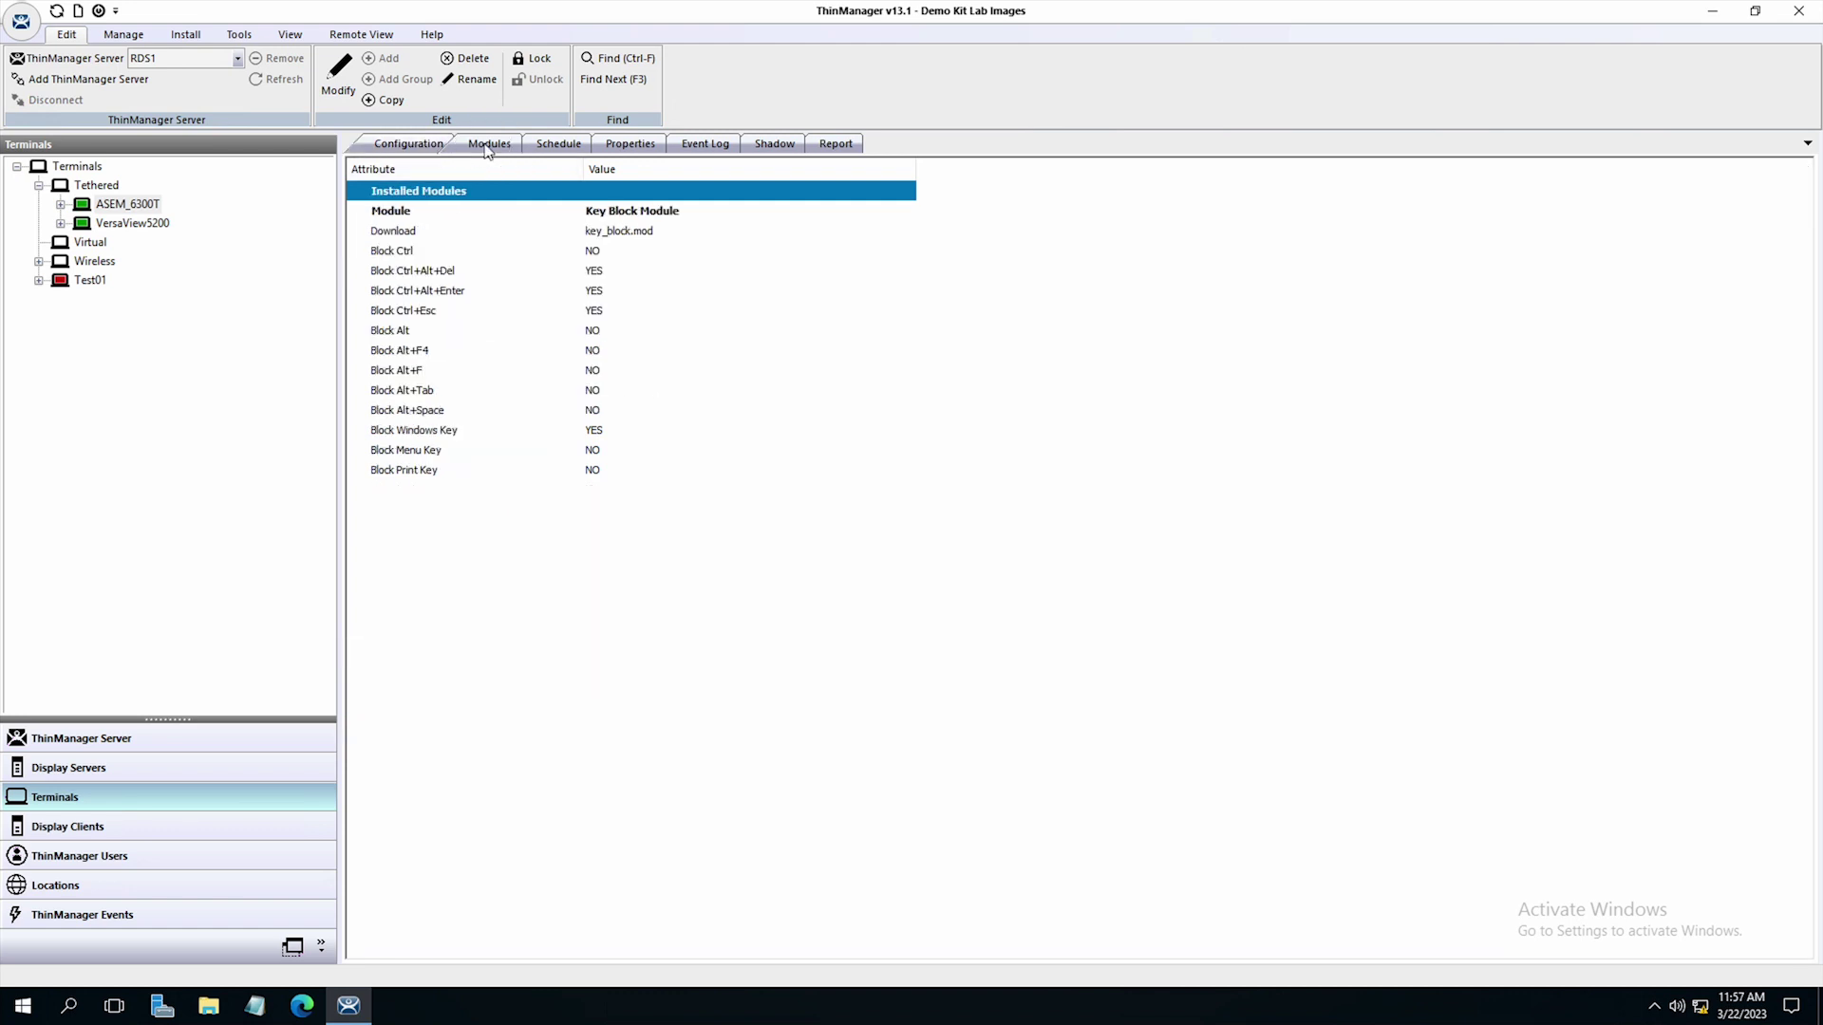
left_click(570, 150)
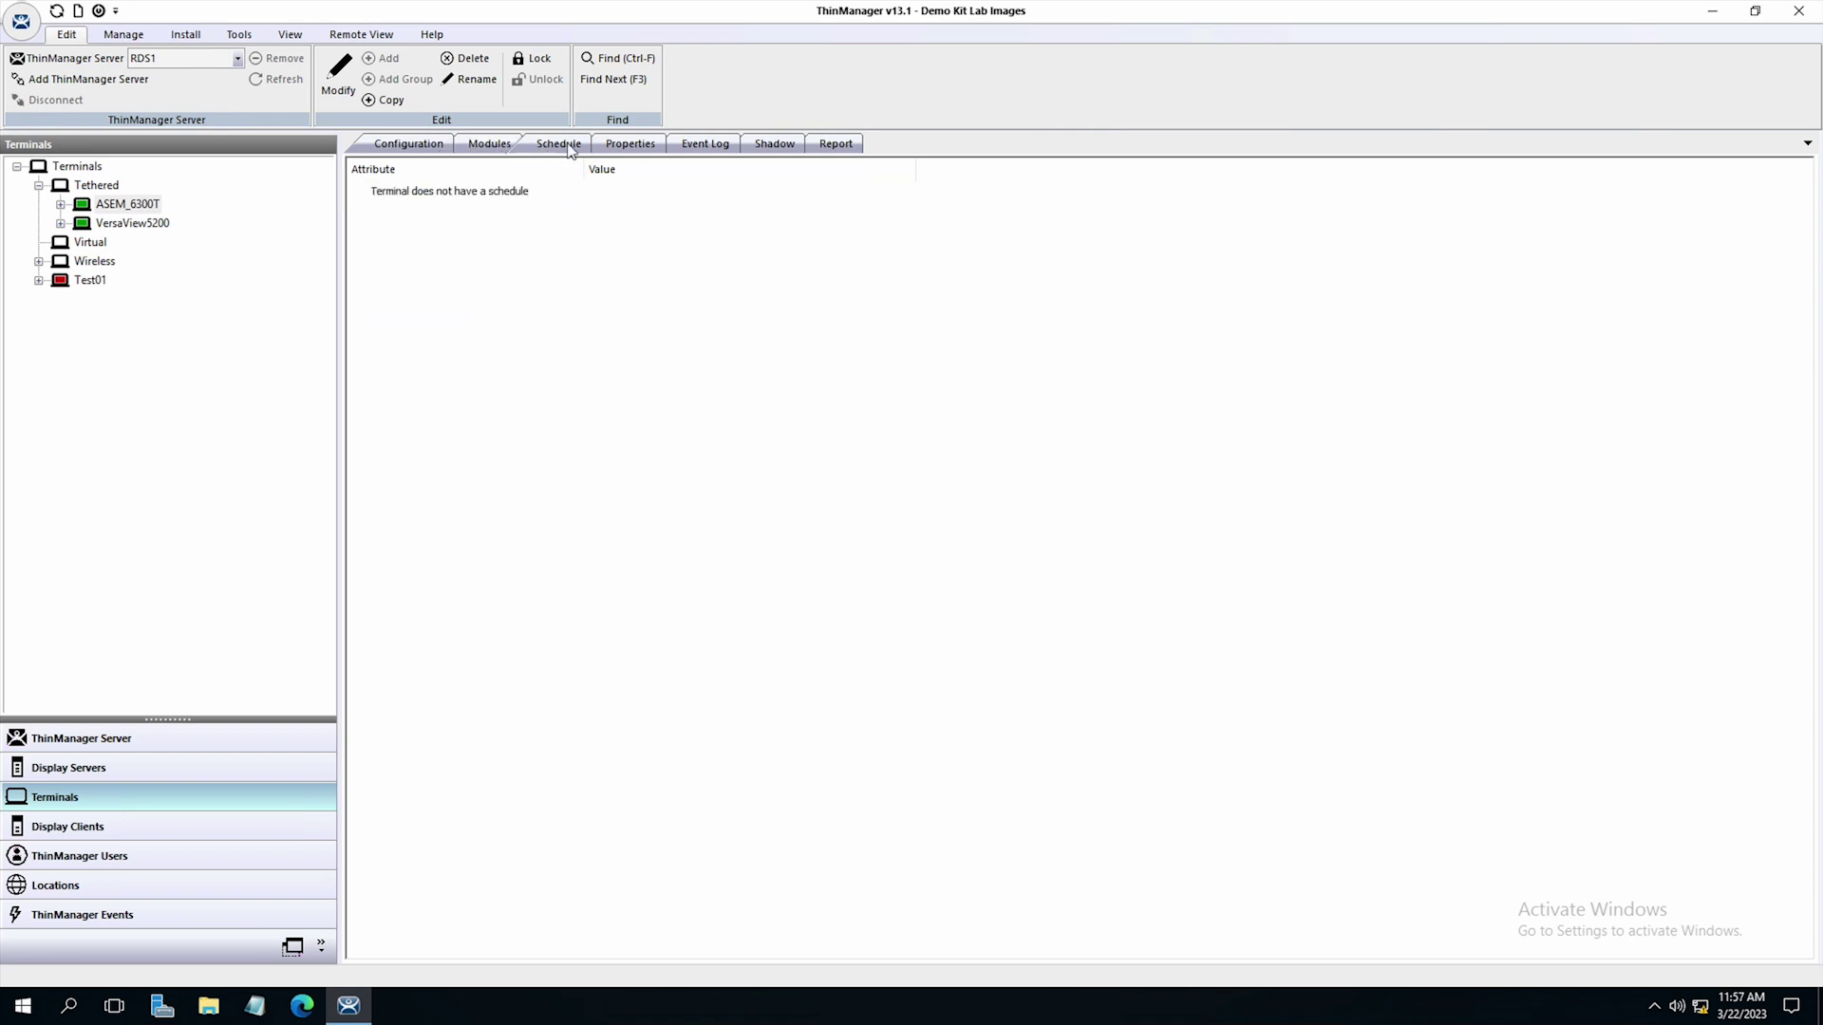
left_click(638, 148)
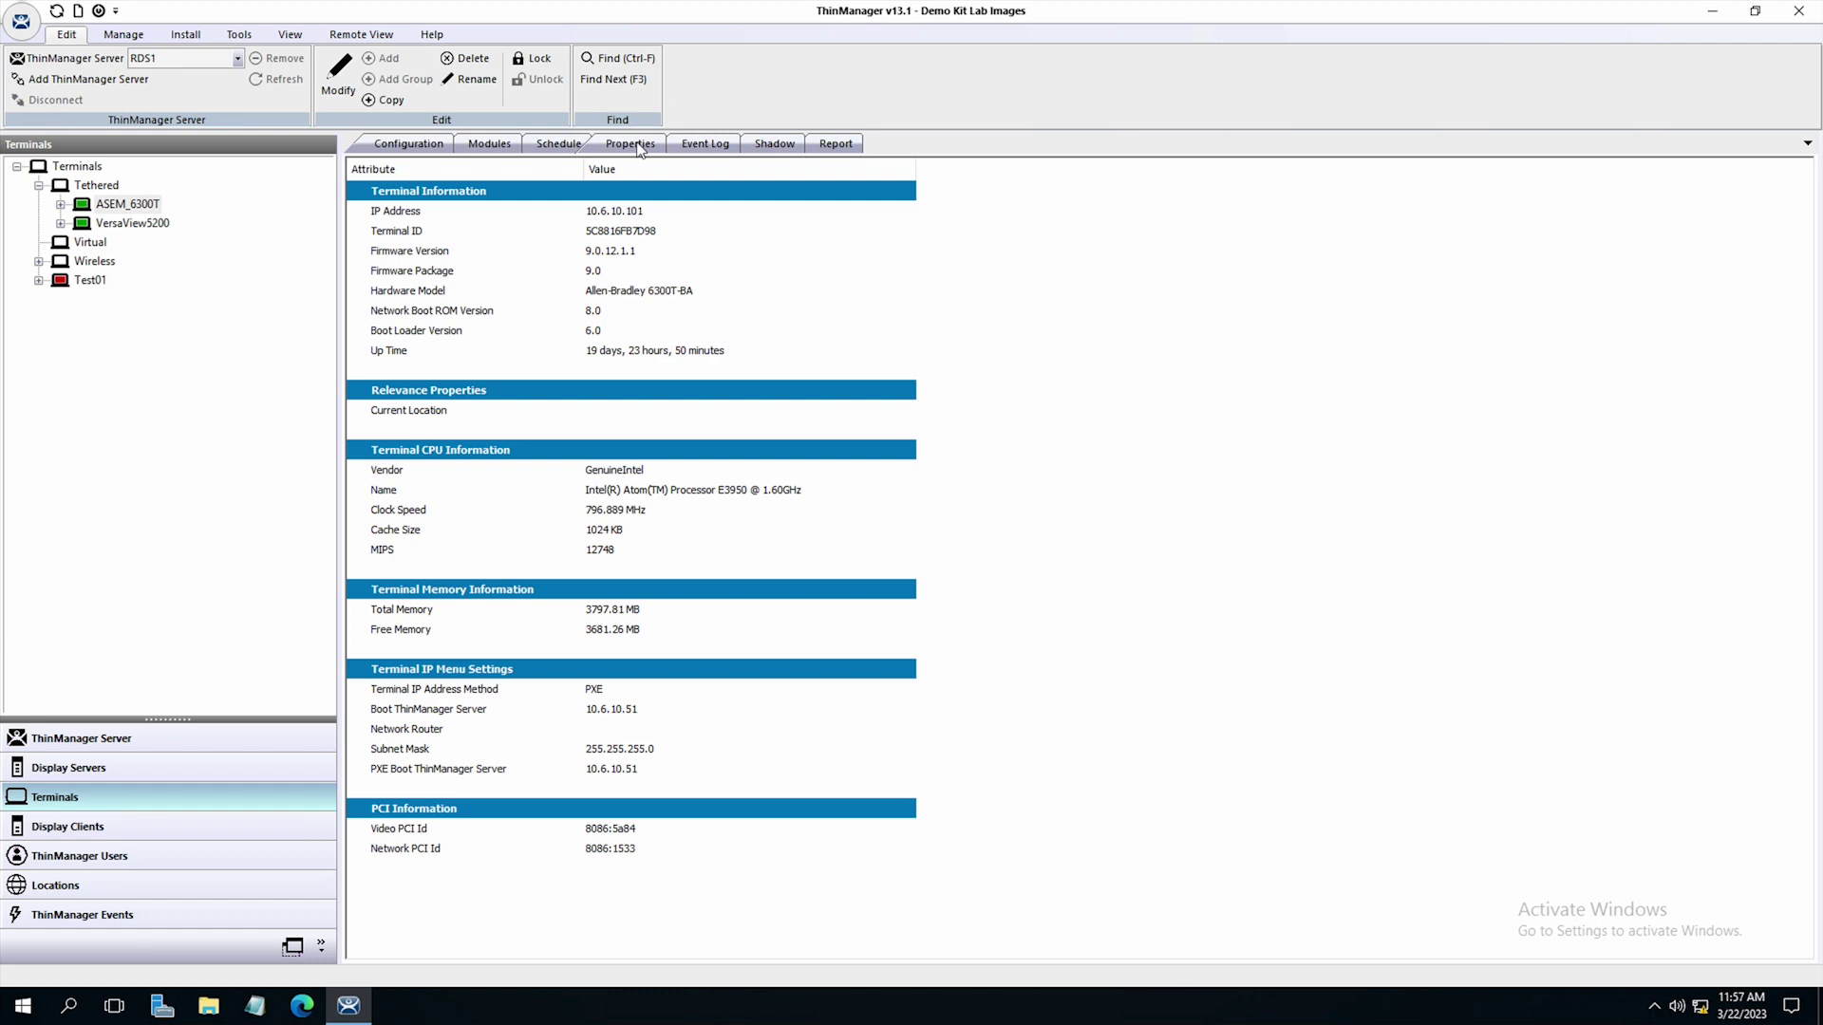
left_click(708, 144)
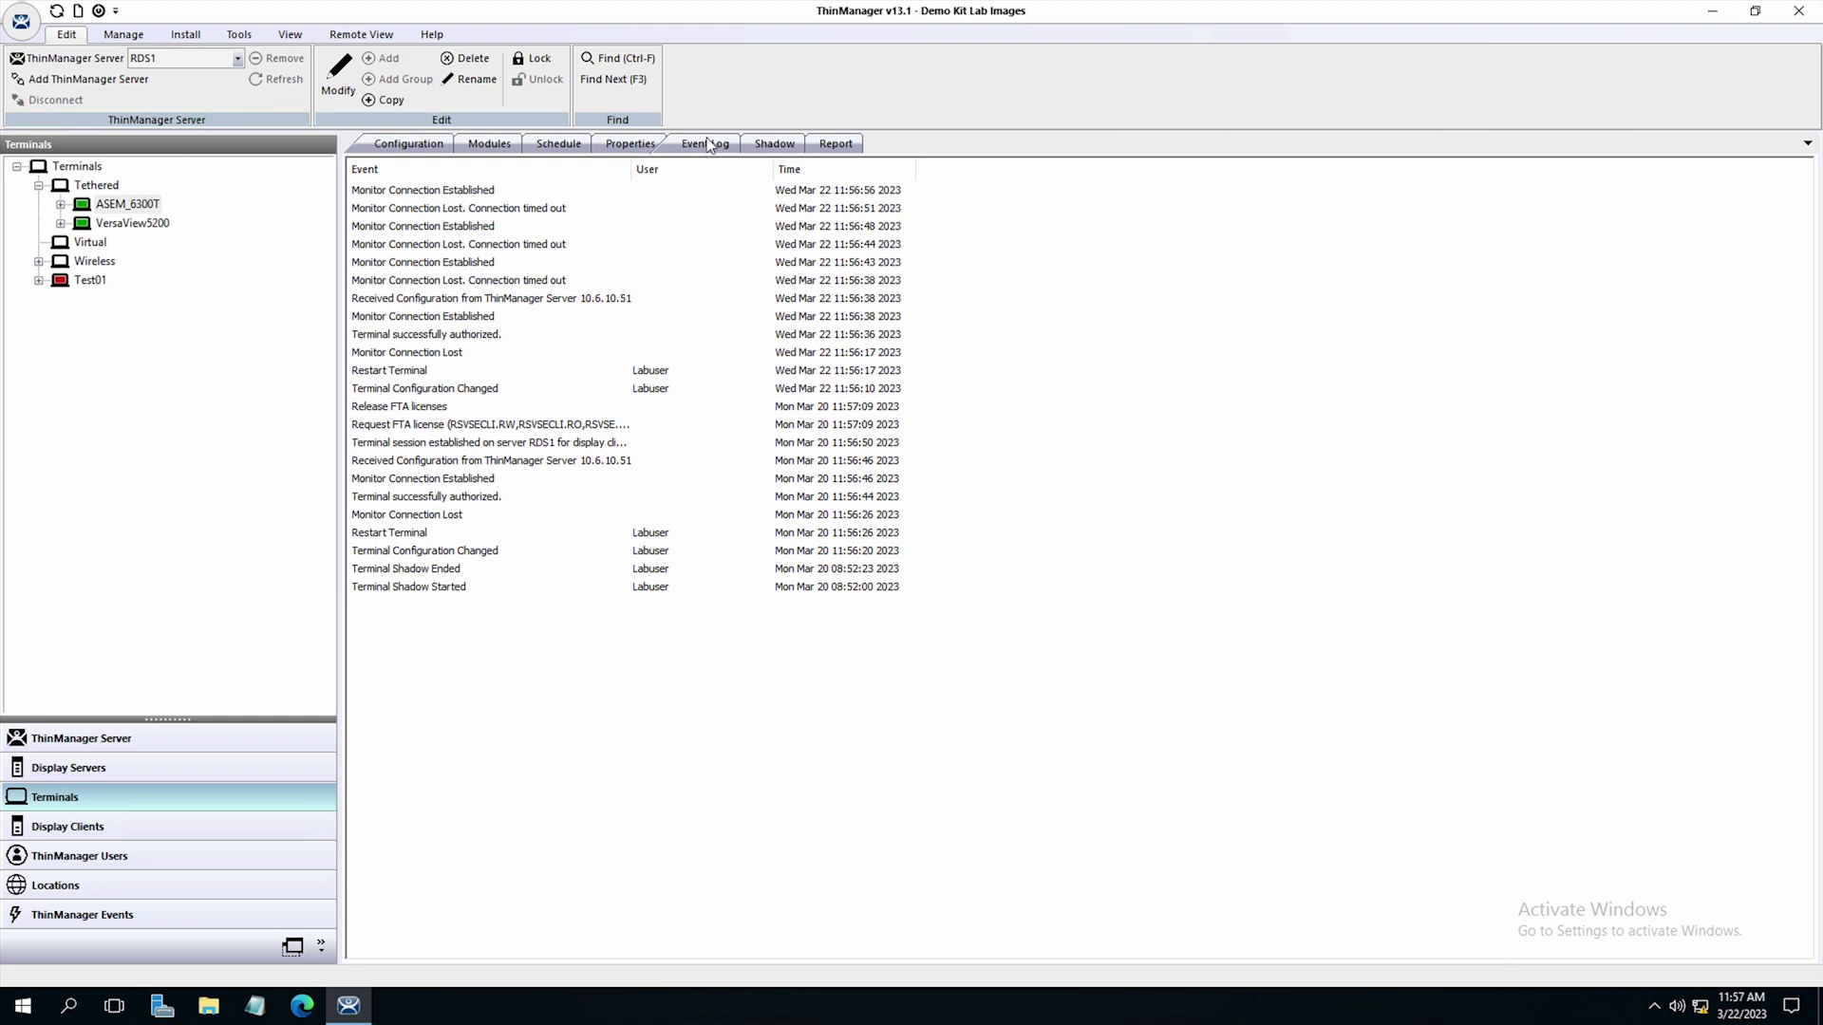
left_click(770, 147)
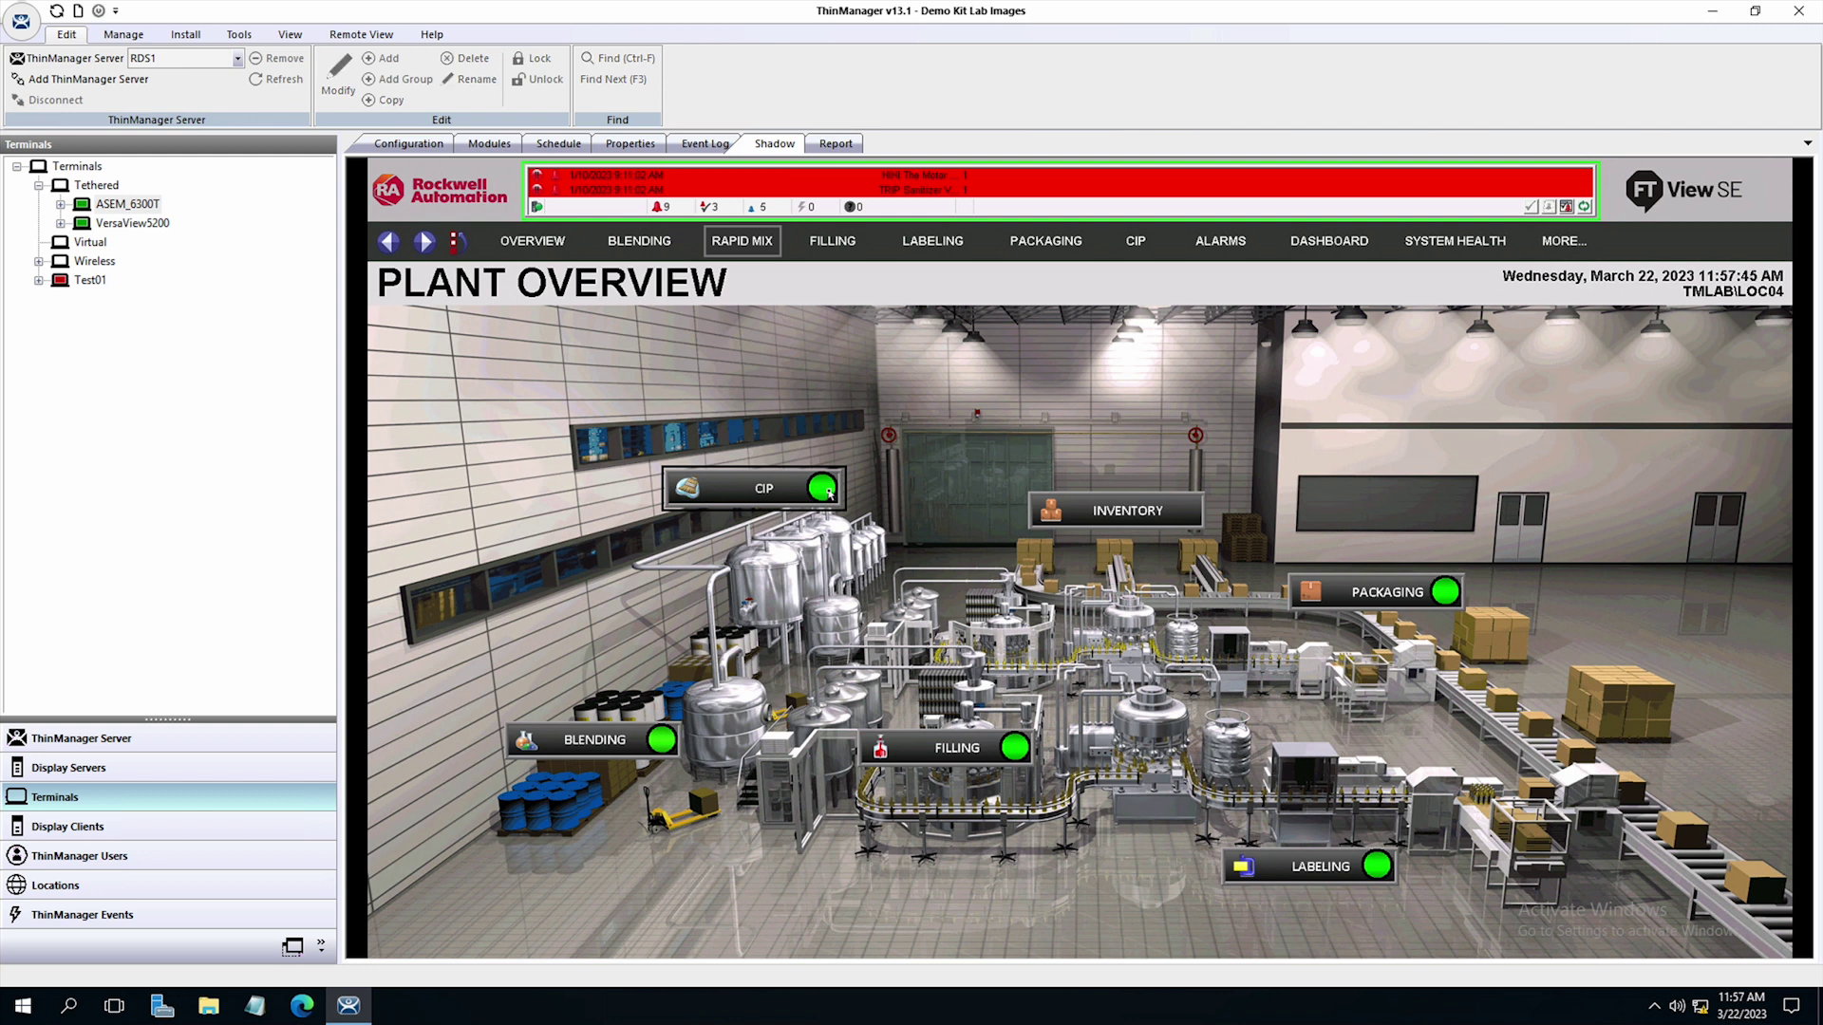
On the shadowed HMI, visit the Clean In Place, Plant Overview and Blending screens.
left_click(750, 488)
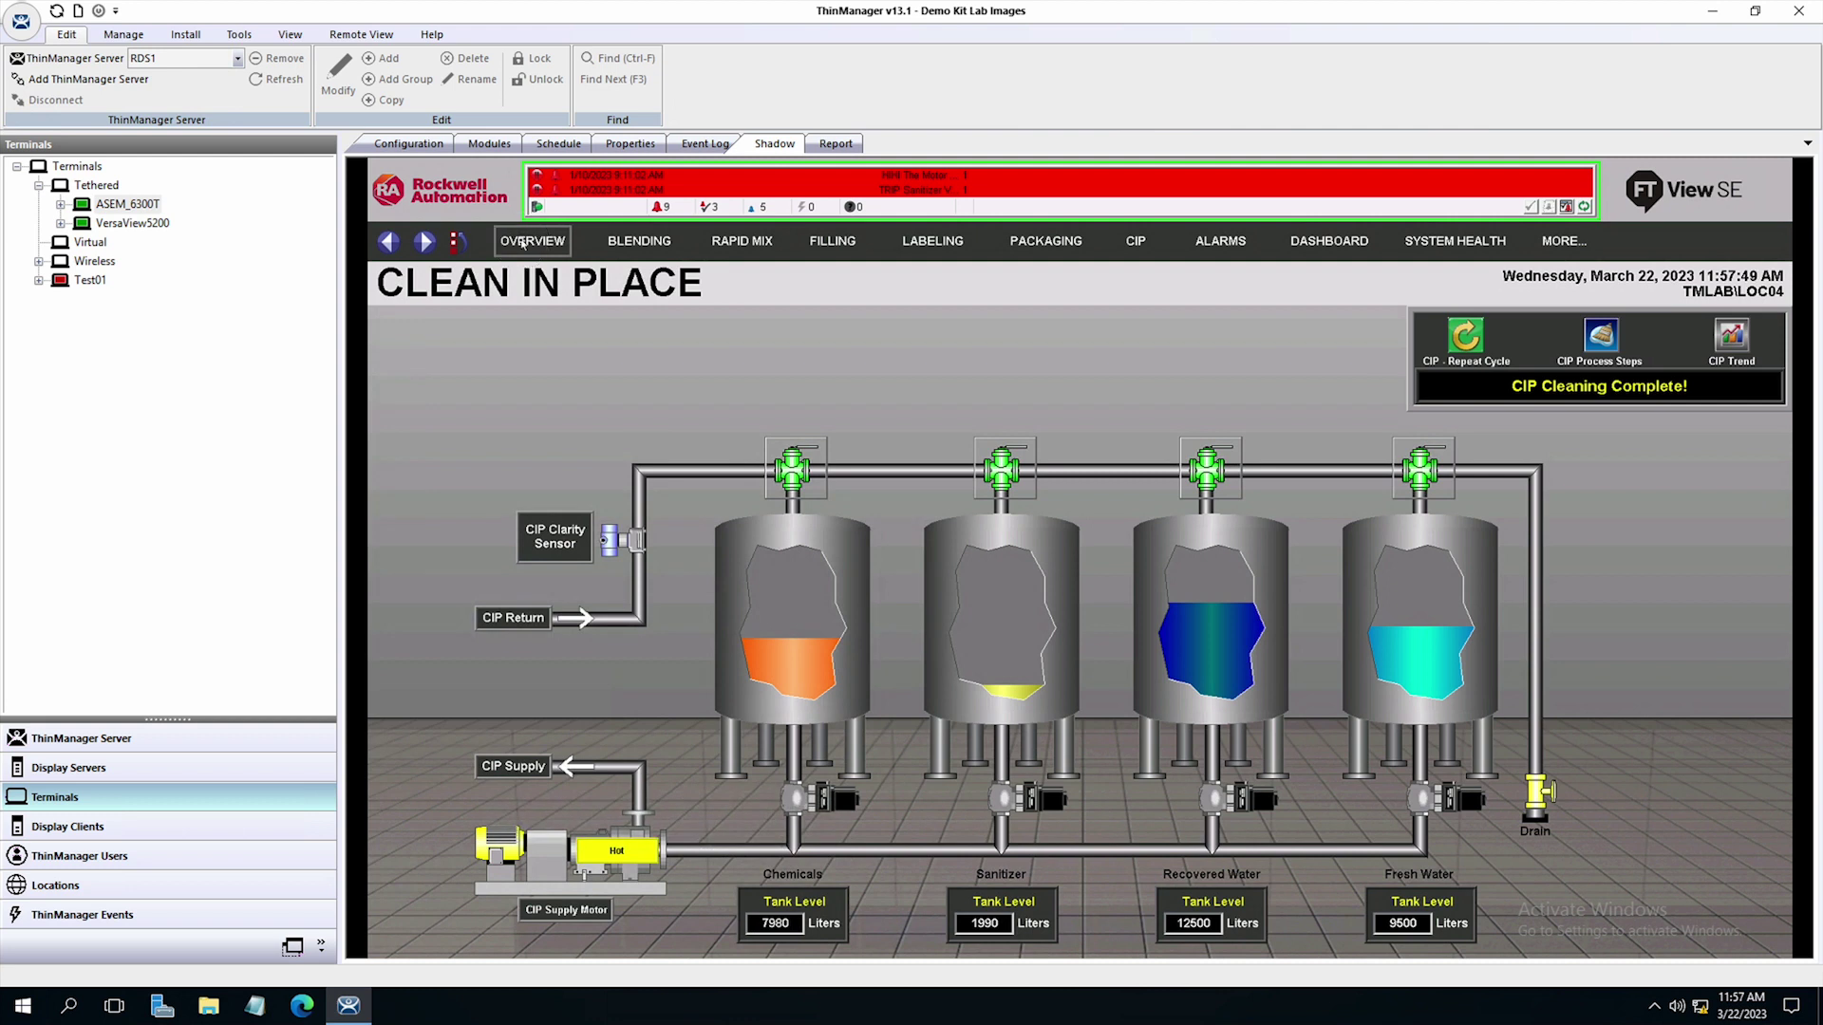
left_click(523, 243)
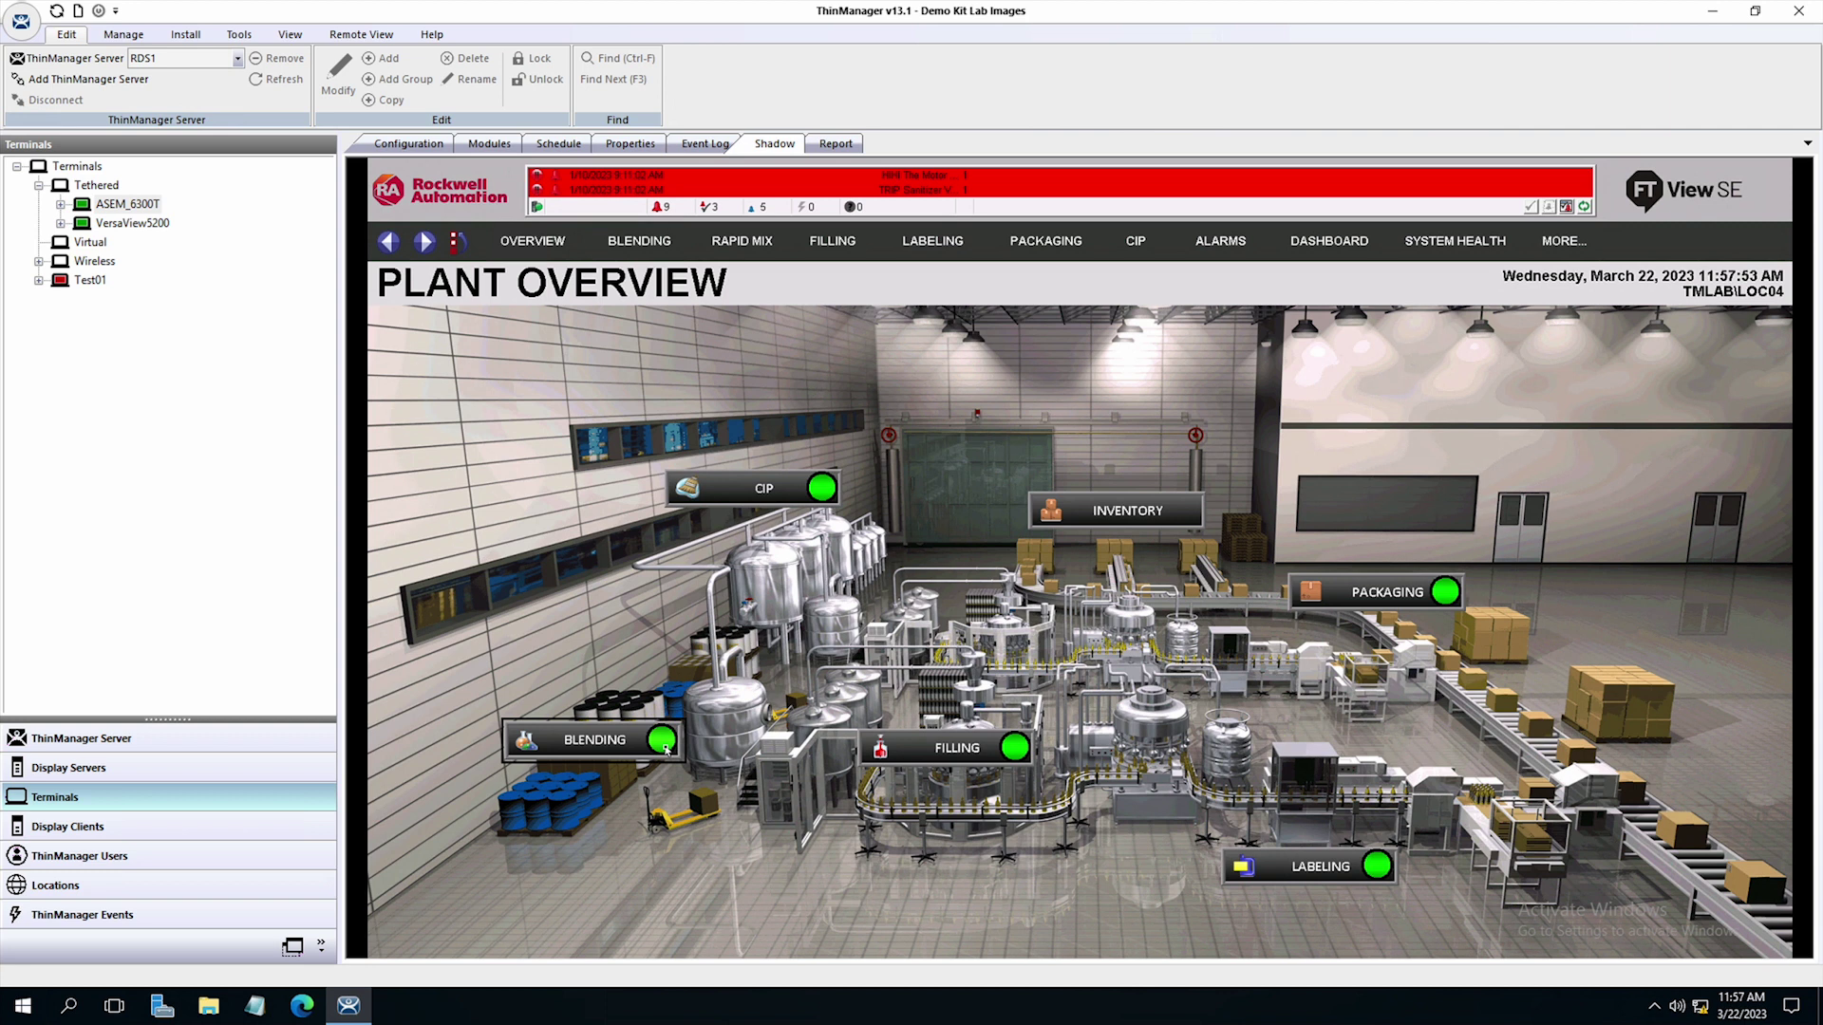
left_click(664, 745)
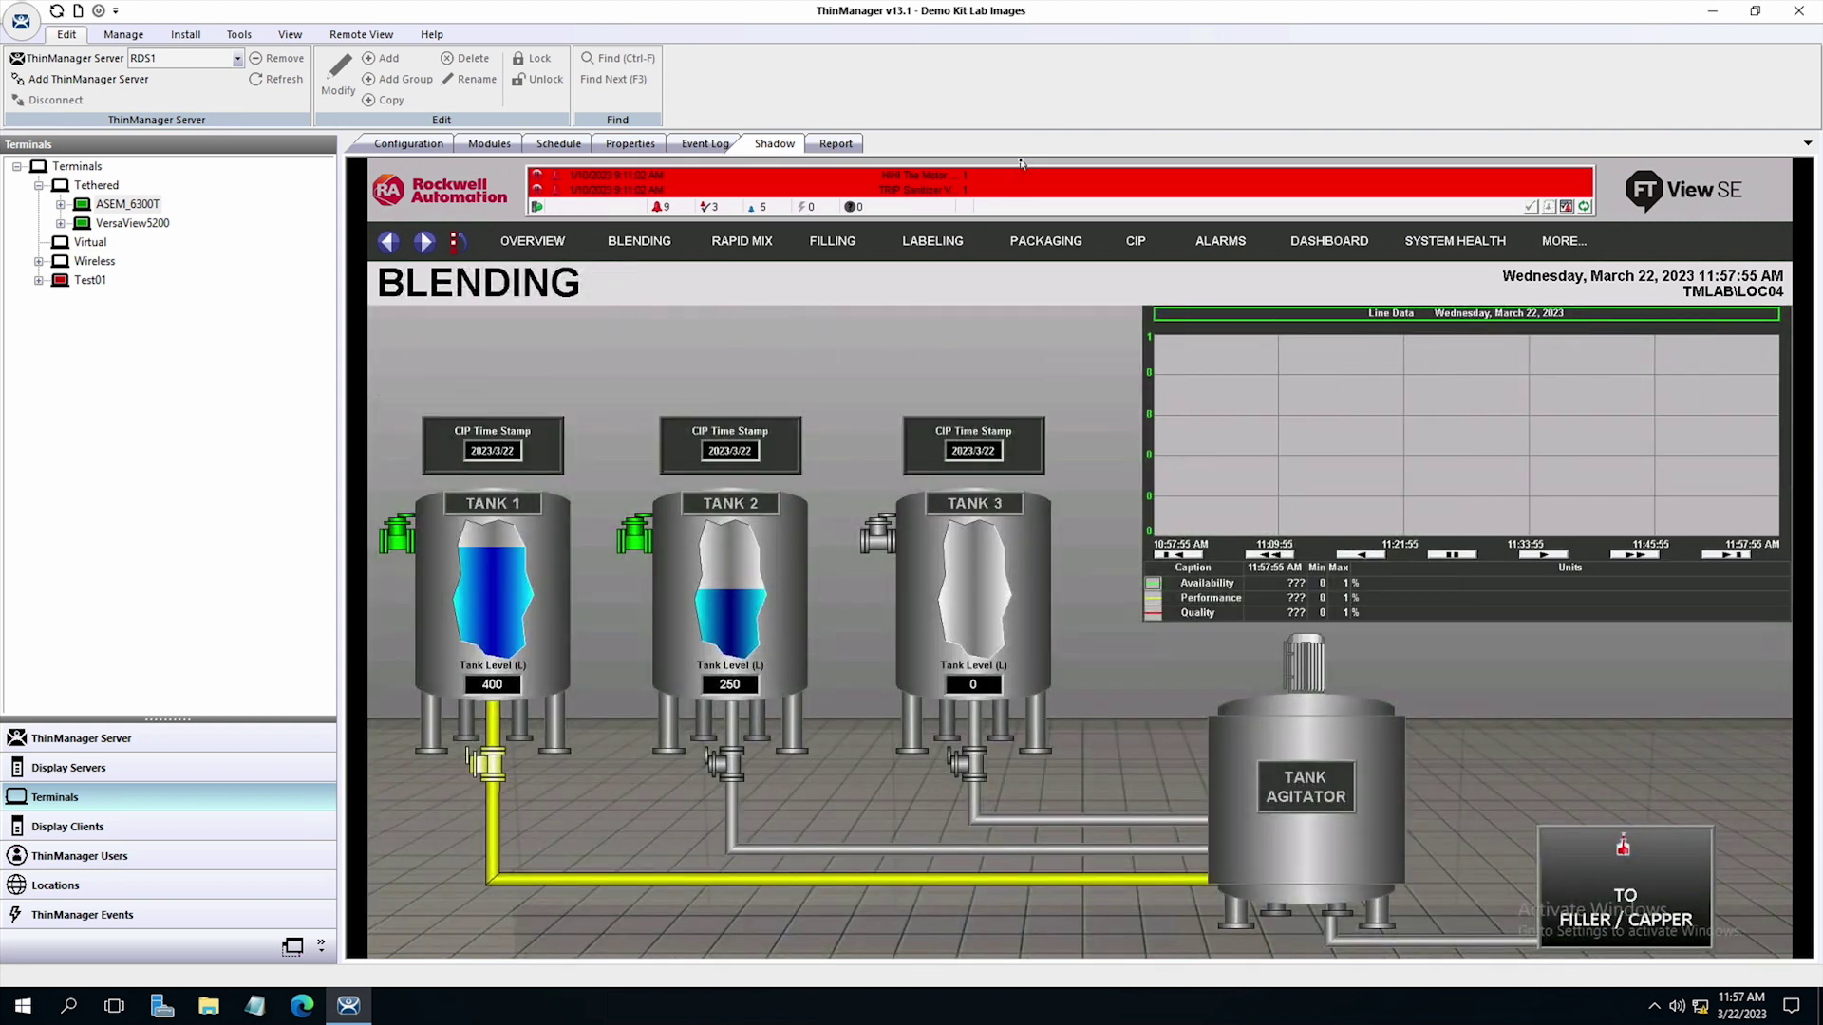
Open and cancel the InstantFizz1920 Main Menu, return to Plant Overview, then configuration details.
mouse_move(1070, 163)
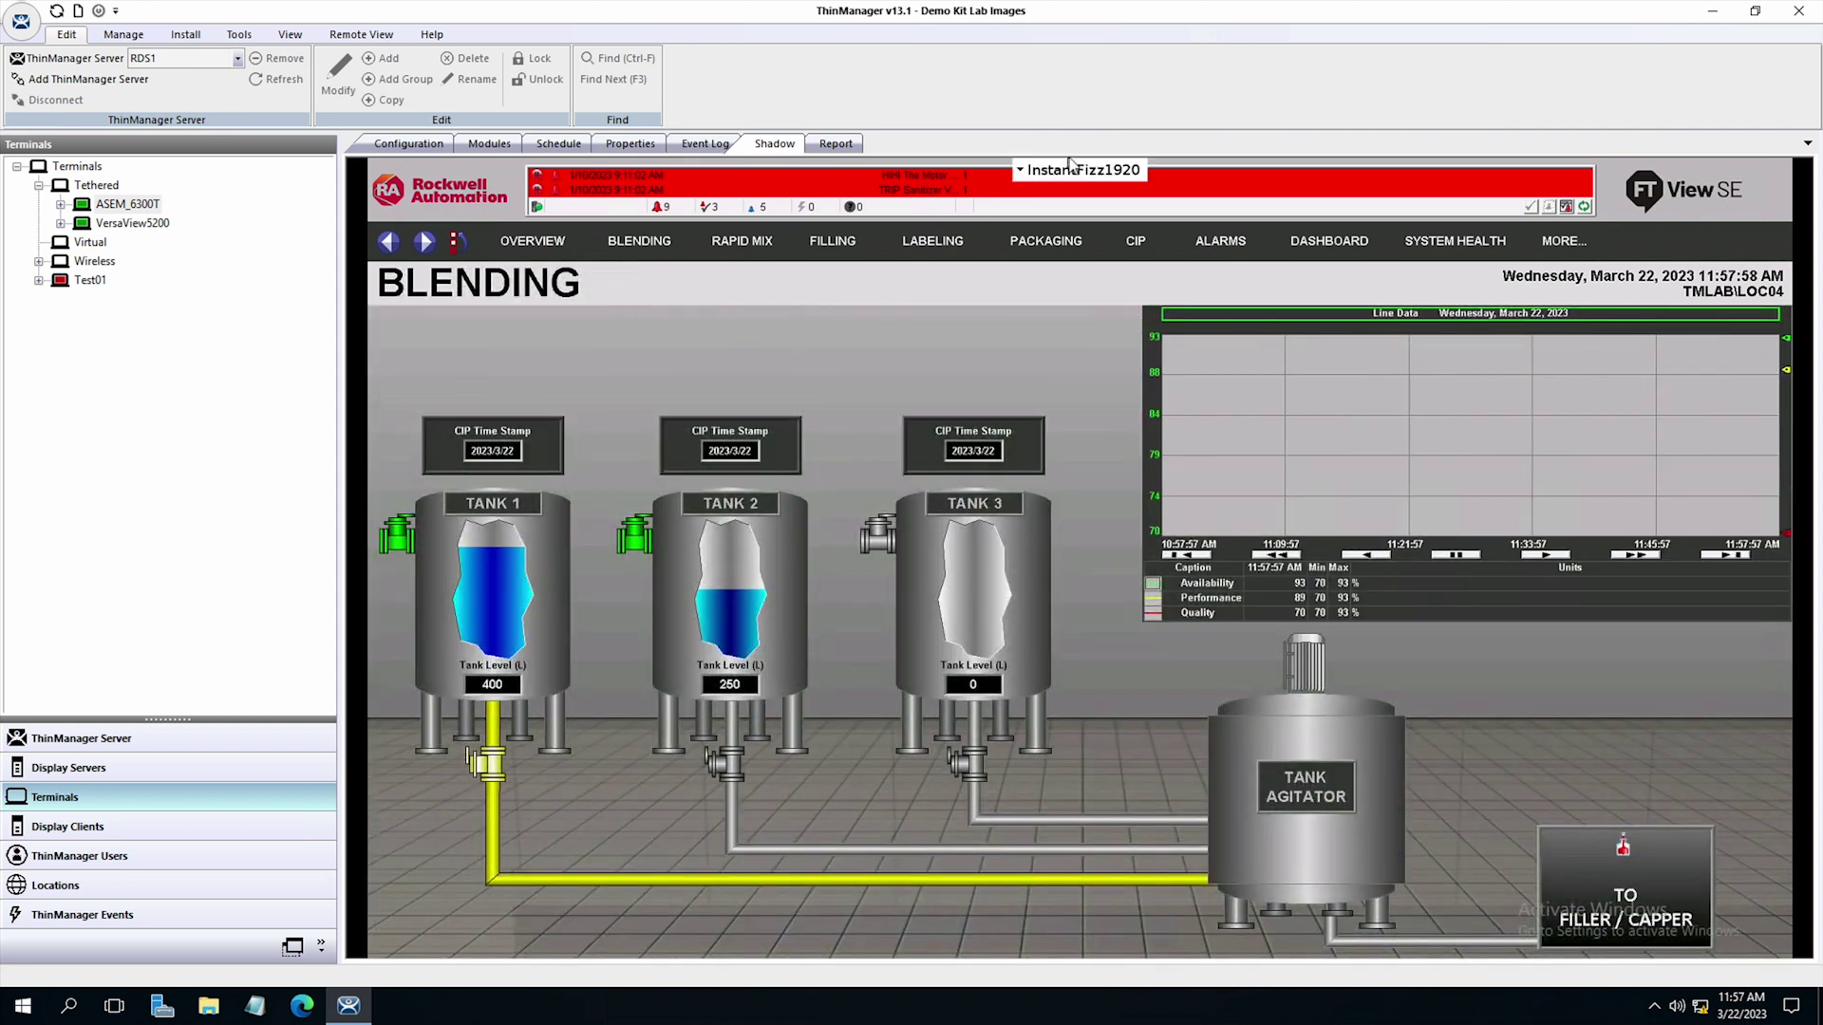
left_click(1023, 172)
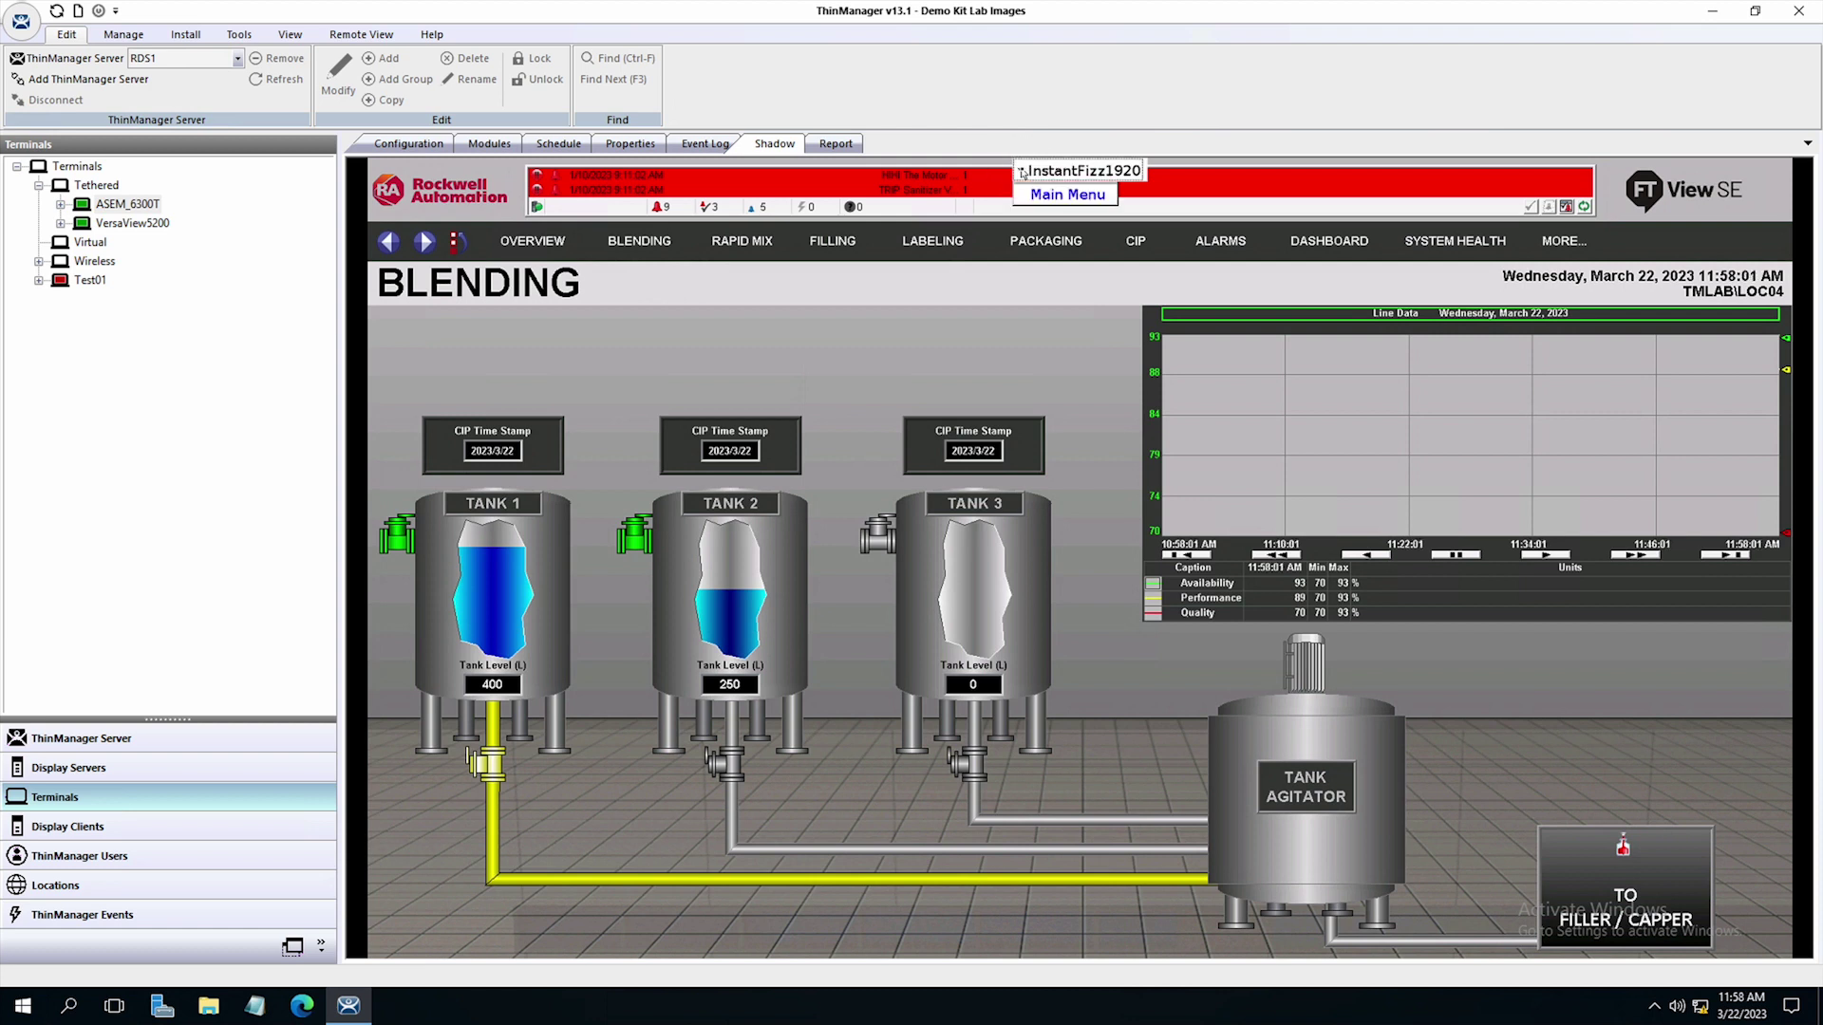
left_click(1029, 198)
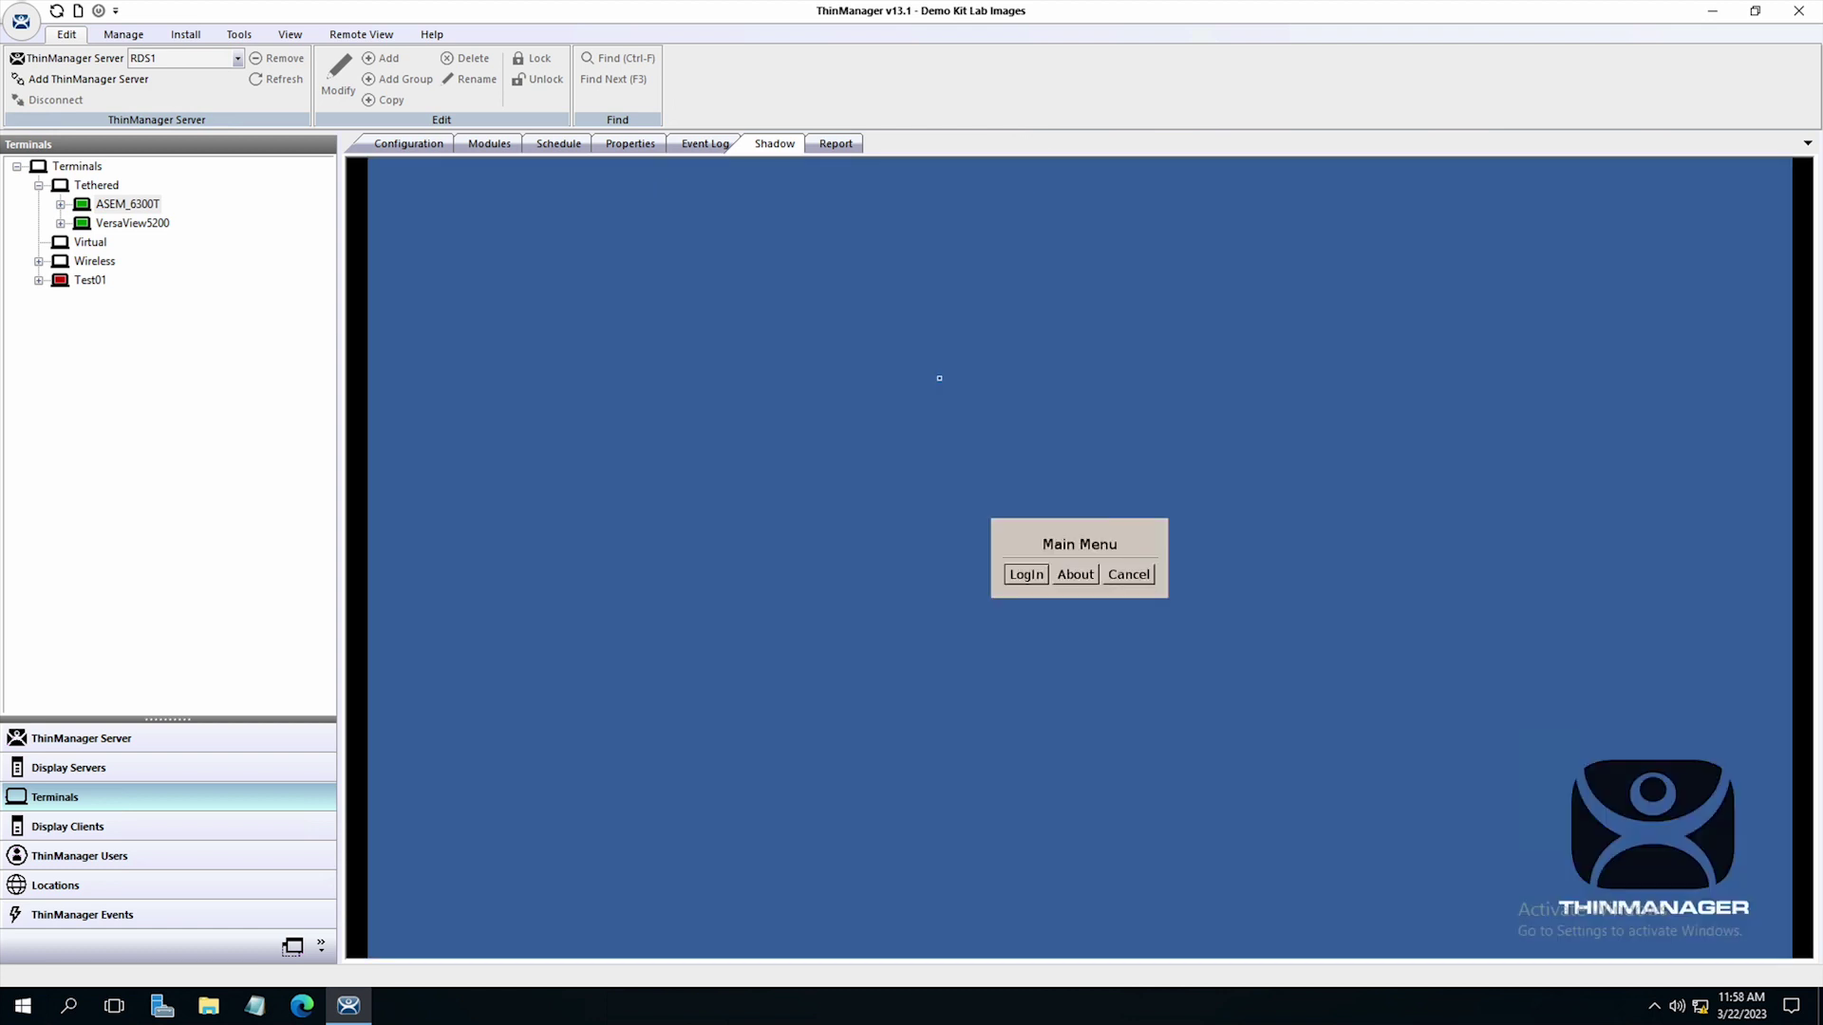
left_click(1129, 575)
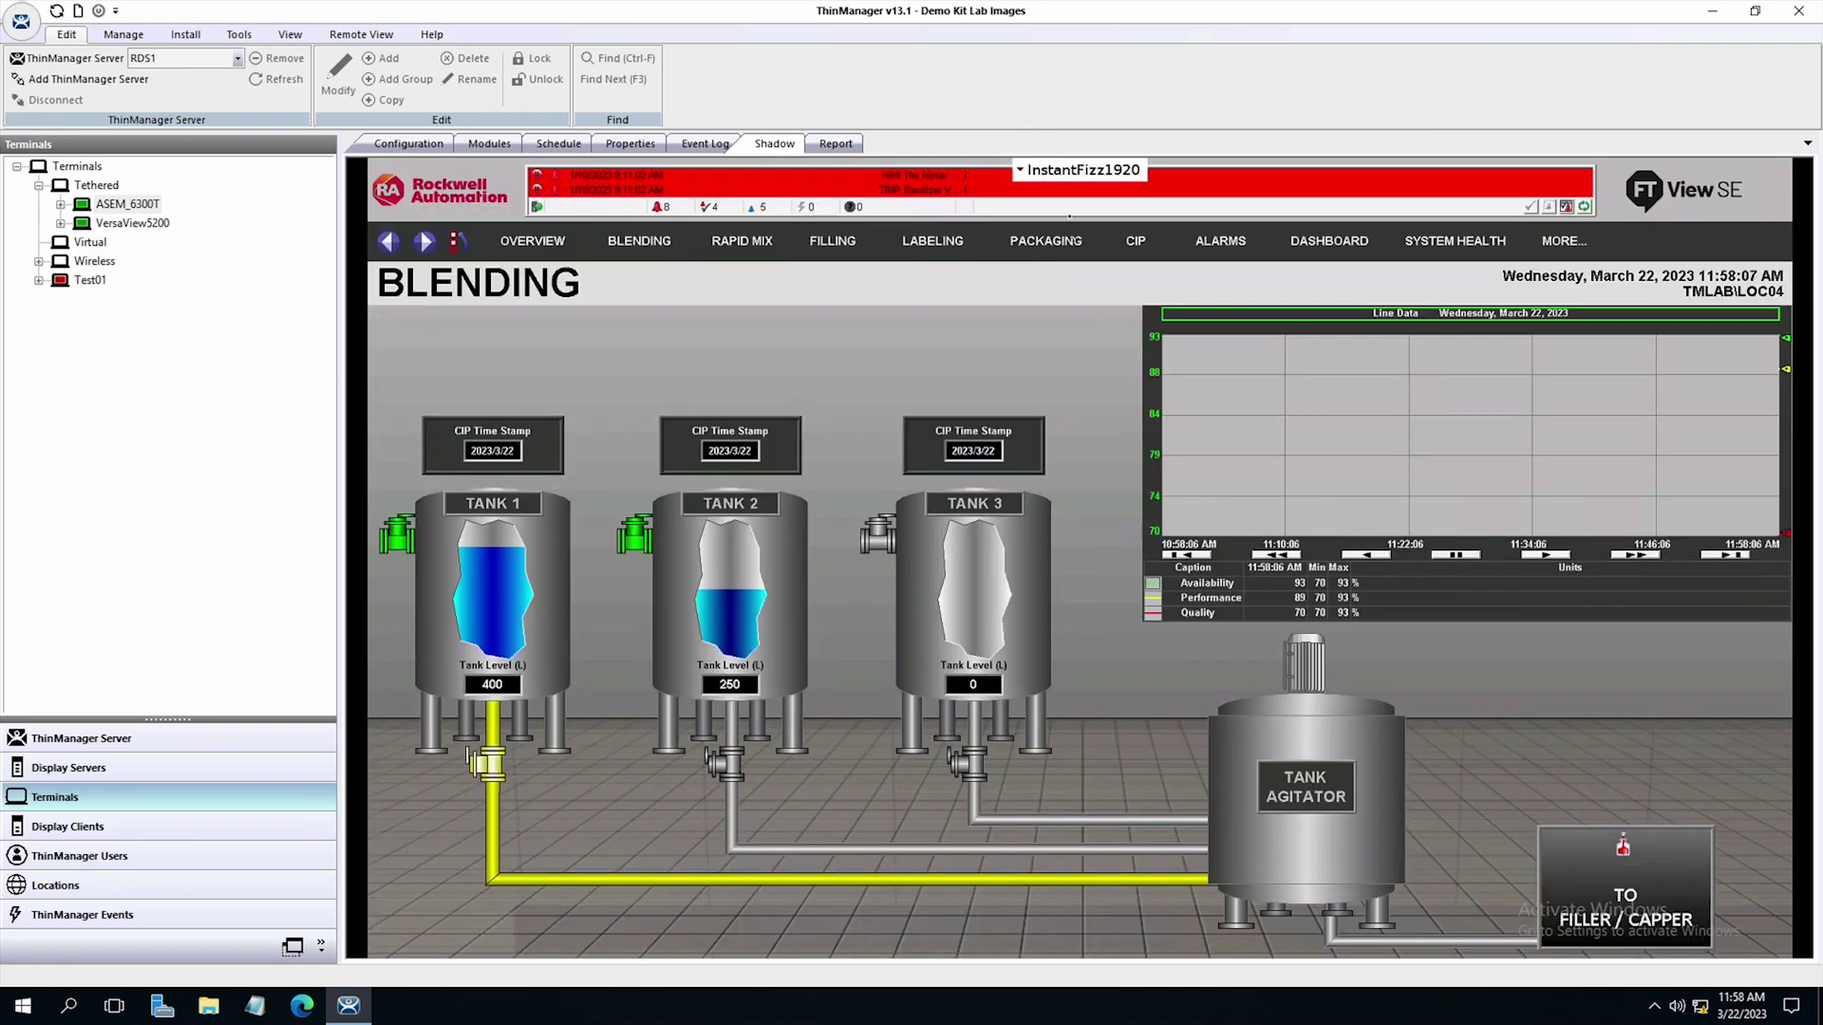
left_click(1019, 172)
left_click(1019, 172)
left_click(546, 245)
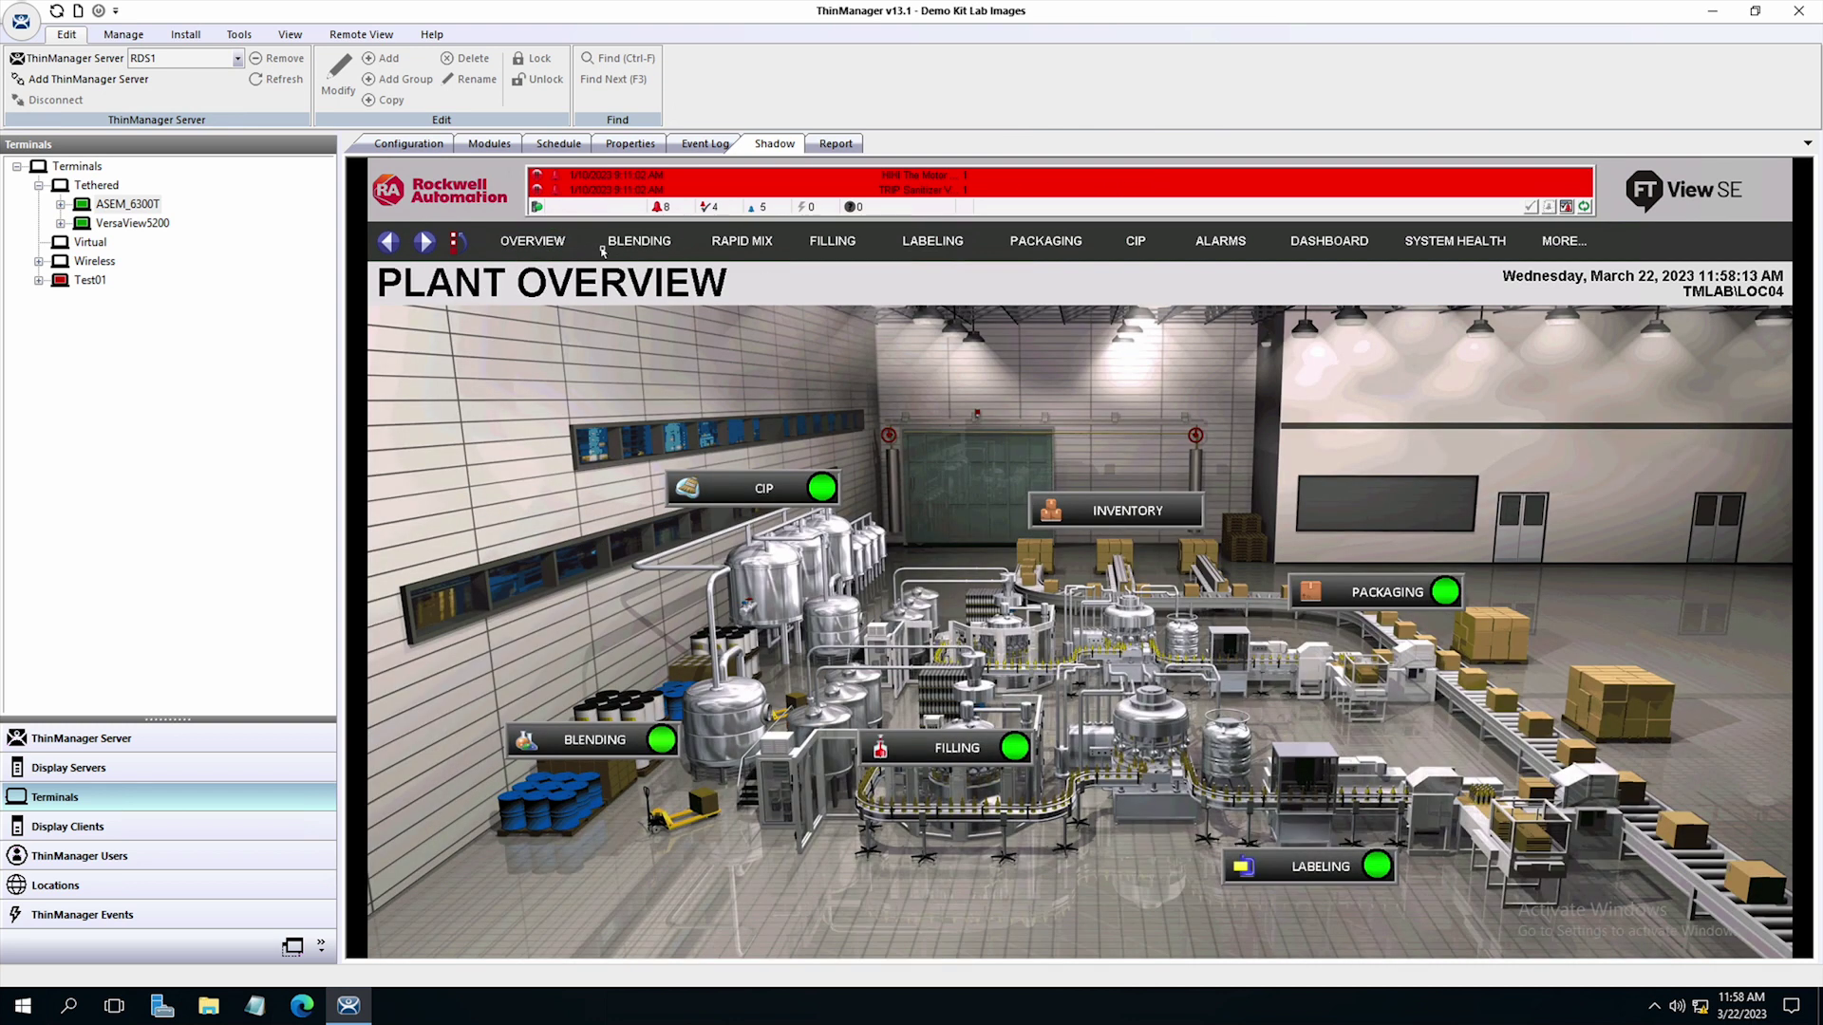
left_click(425, 150)
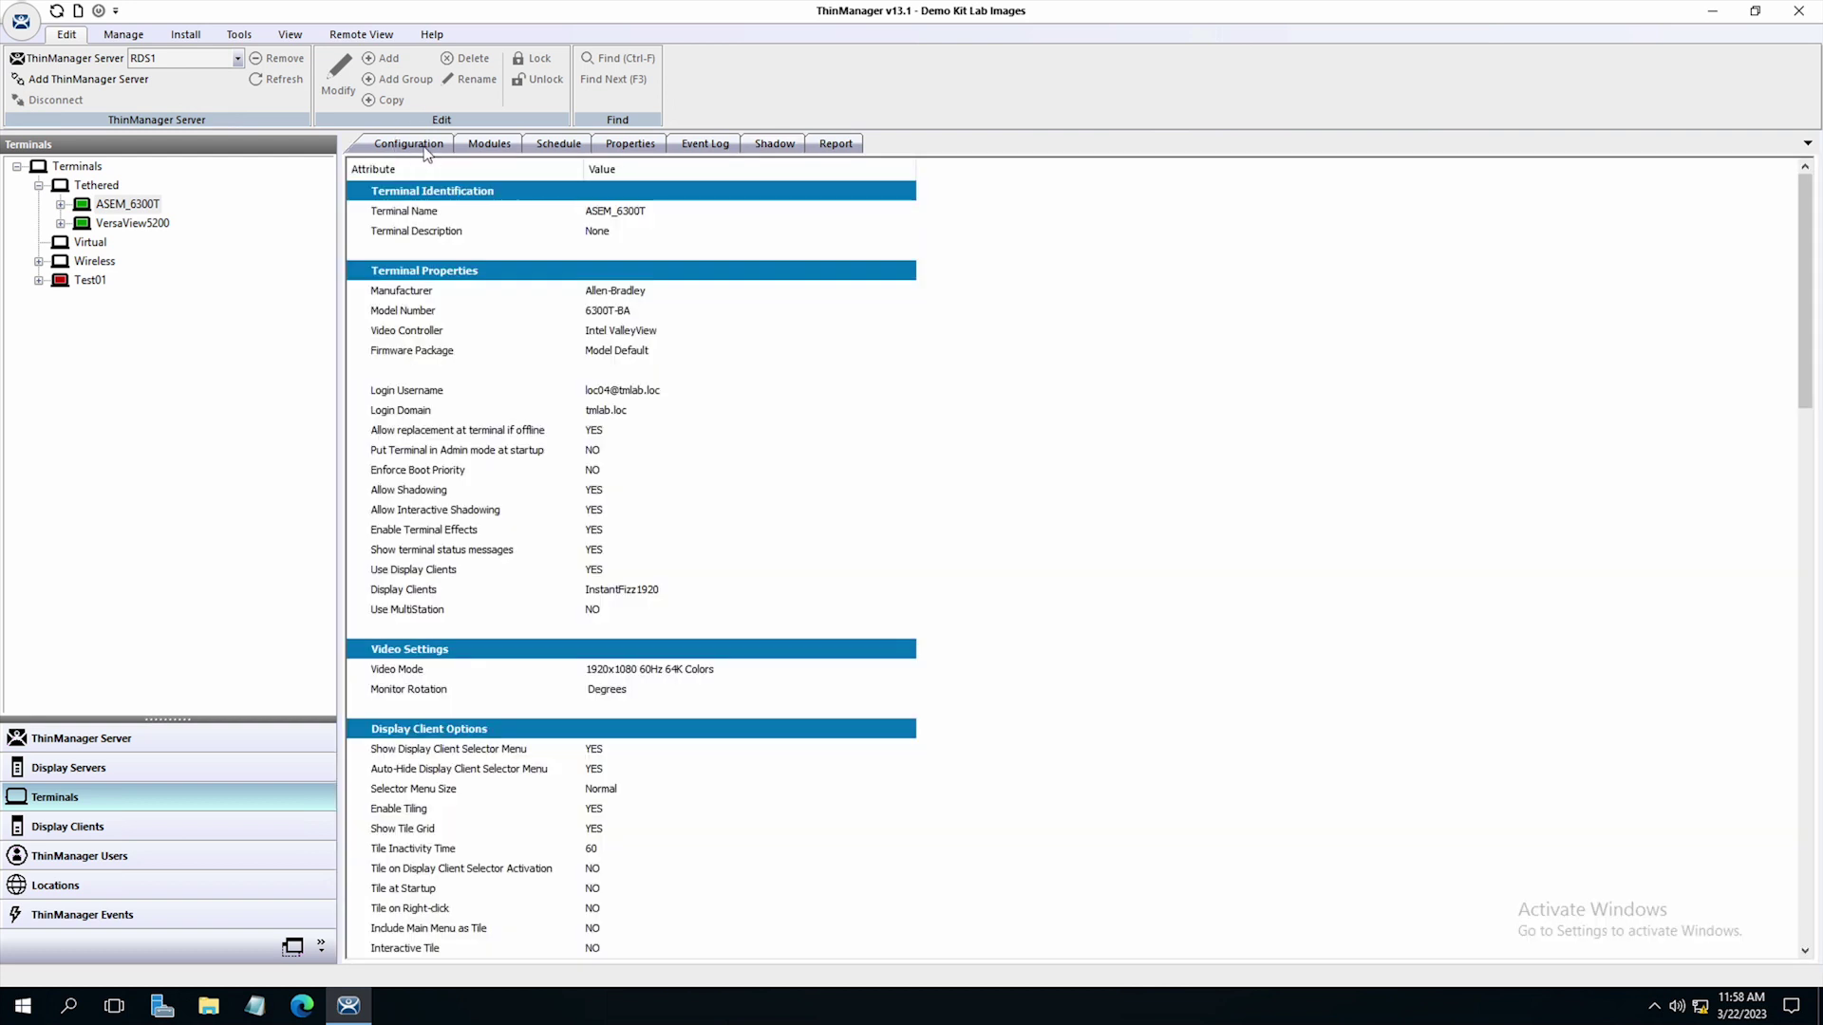